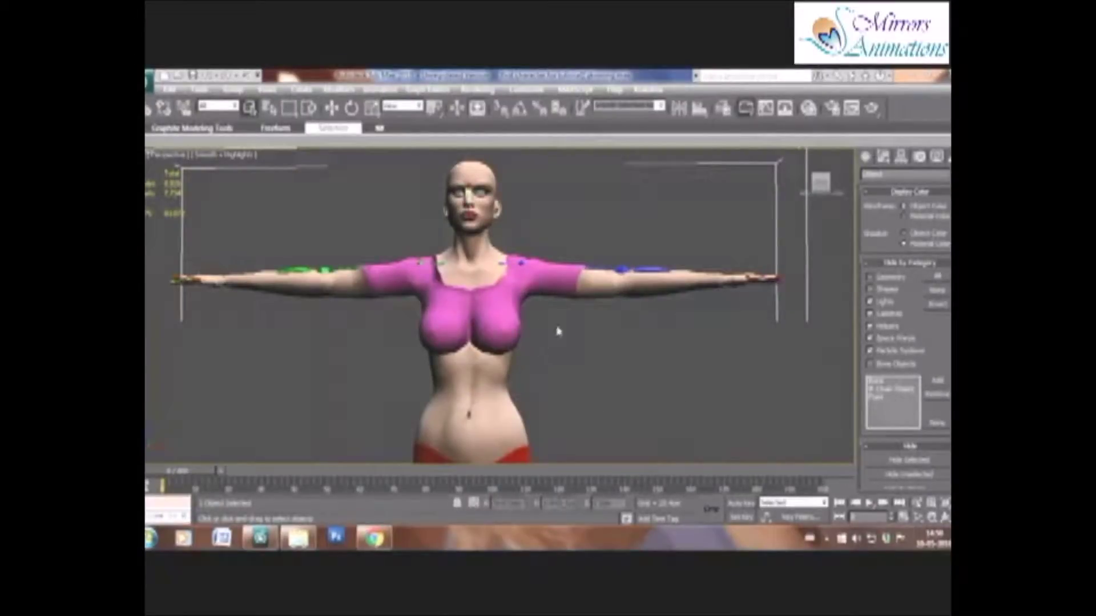
Step: Hide the scene's bone objects by category and apply a Skin modifier to the character's body mesh
{"action": "middle_click_drag", "start_coordinate": [556, 335], "coordinate": [627, 394], "text": "alt"}
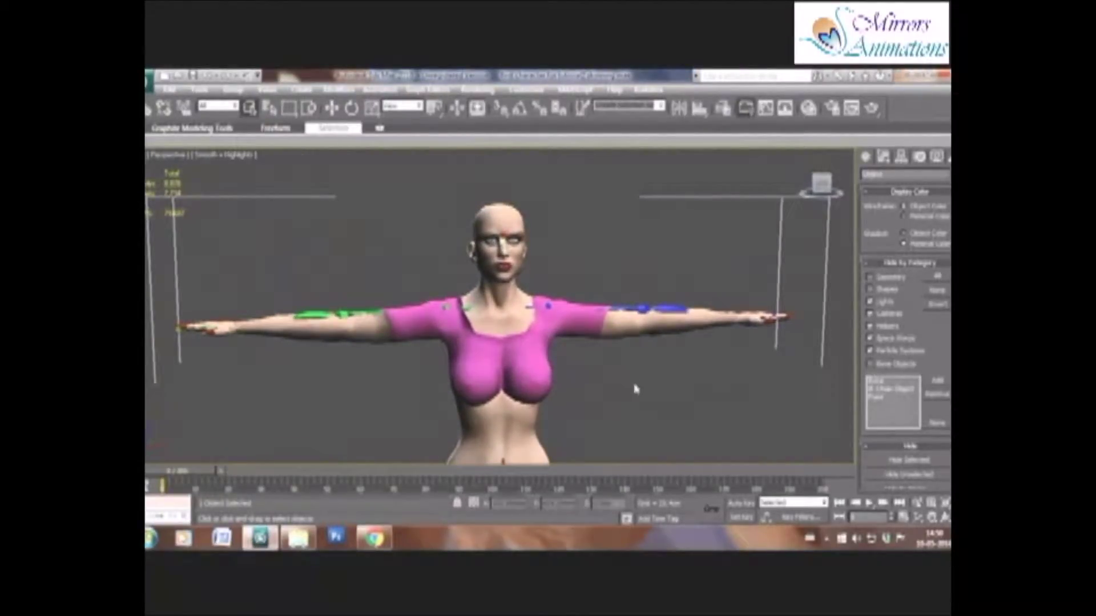
{"action": "left_click", "coordinate": [871, 364]}
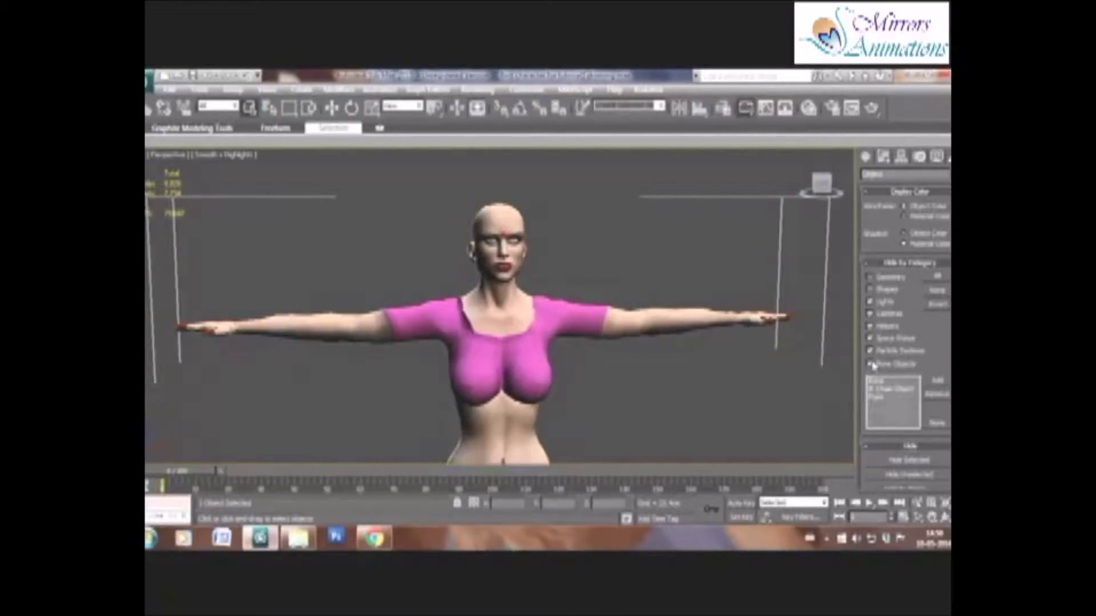
{"action": "left_click", "coordinate": [883, 158]}
{"action": "left_click", "coordinate": [904, 190]}
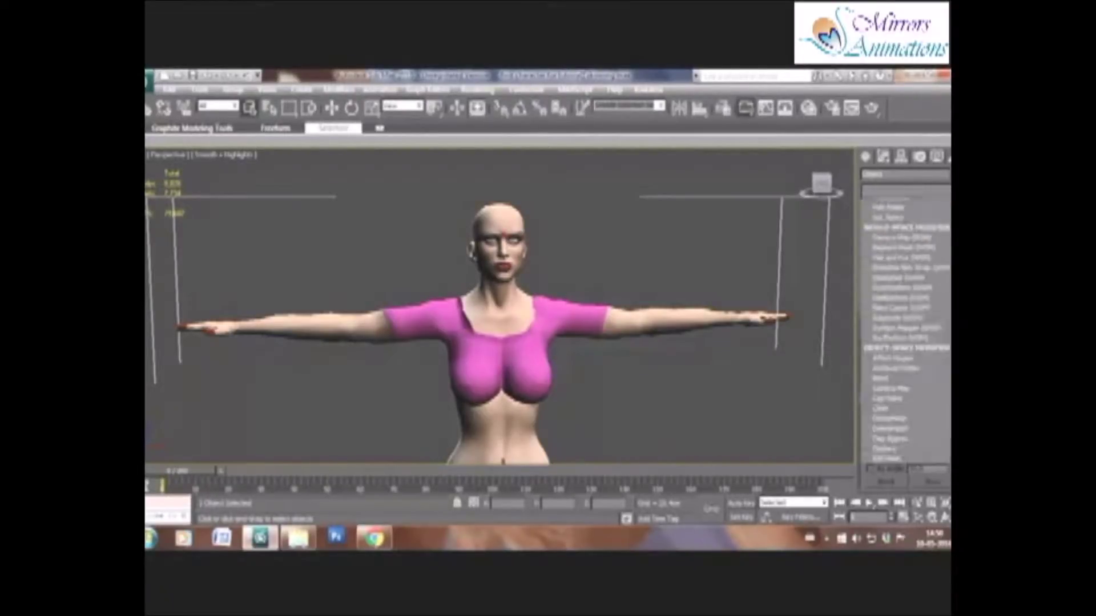
{"action": "scroll", "coordinate": [906, 353], "scroll_direction": "down", "scroll_amount": 4}
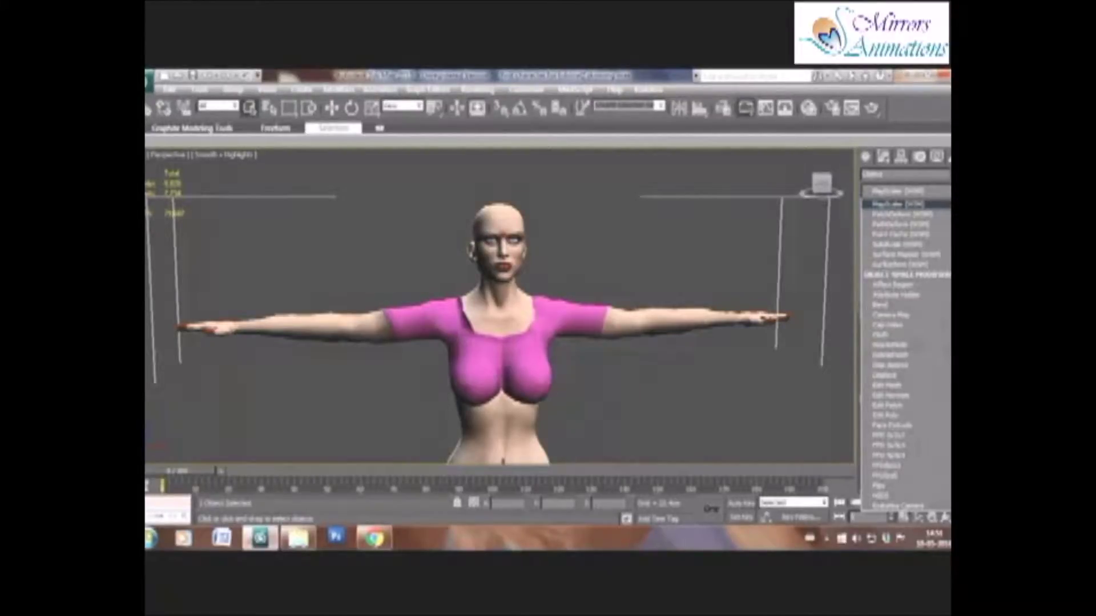
{"action": "scroll", "coordinate": [905, 354], "scroll_direction": "down", "scroll_amount": 3}
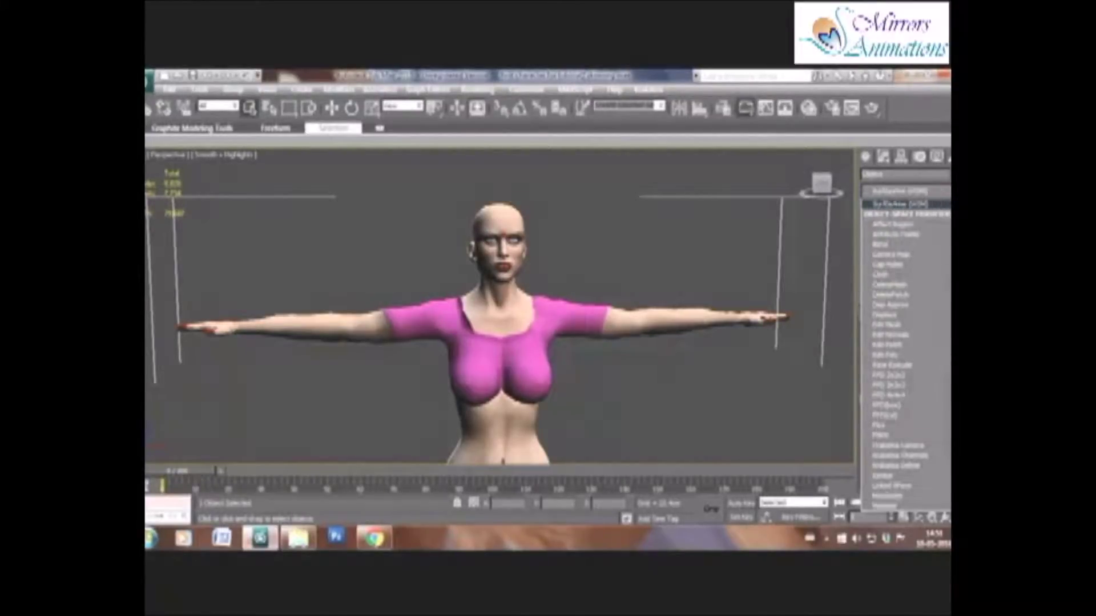
{"action": "left_click", "coordinate": [908, 239]}
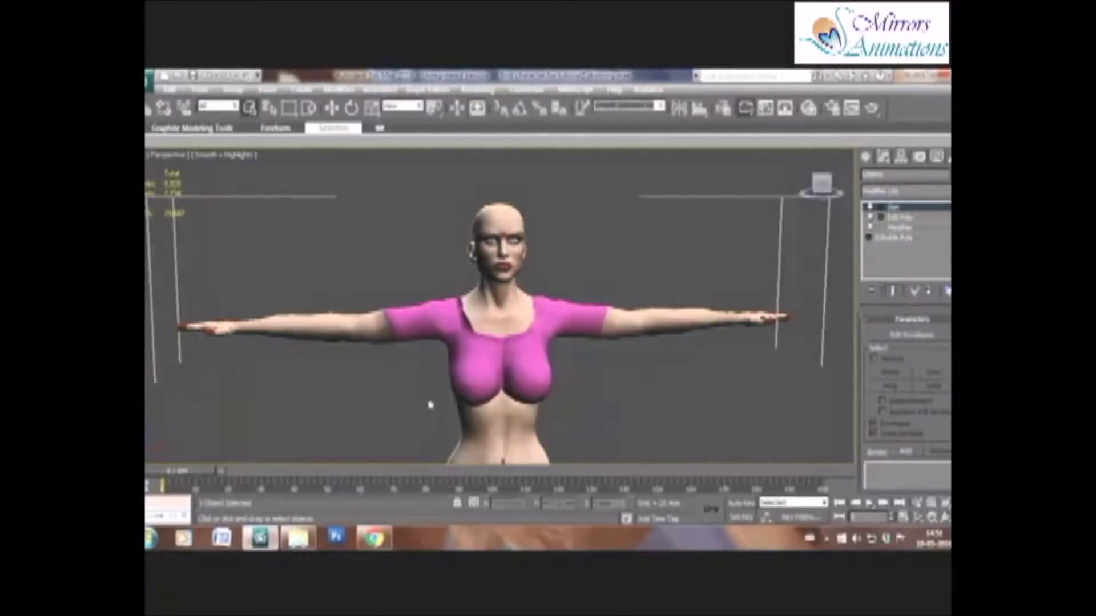
Step: Start adding bones to the Skin modifier and select the whole Bip02 biped hierarchy, from Bip02 down to the last calf twist bone
{"action": "scroll", "coordinate": [550, 394], "scroll_direction": "down", "scroll_amount": 4}
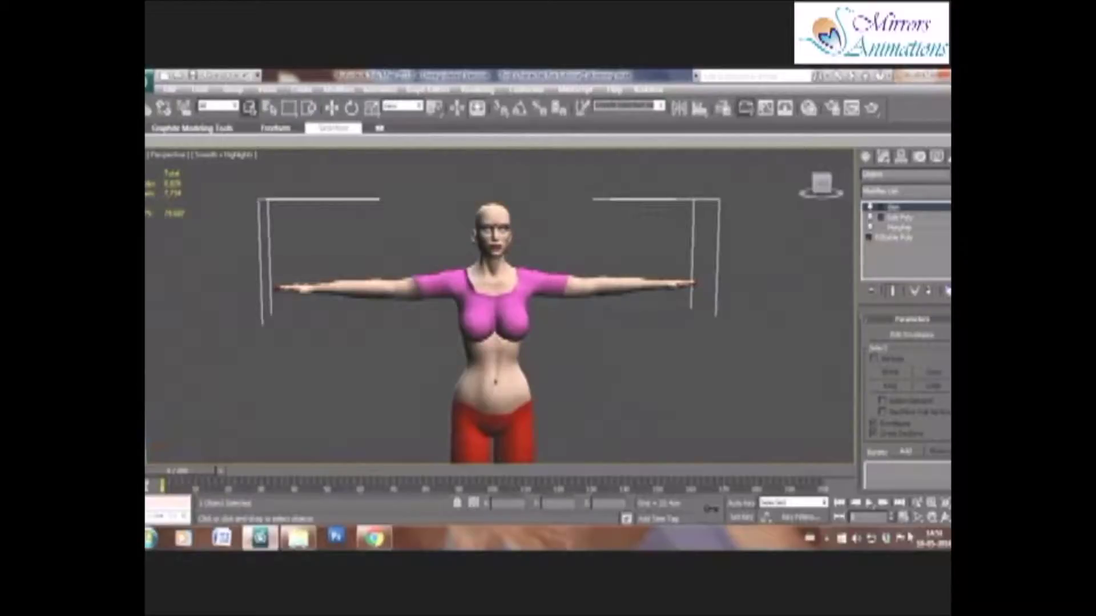
{"action": "left_click_drag", "start_coordinate": [865, 431], "coordinate": [869, 317]}
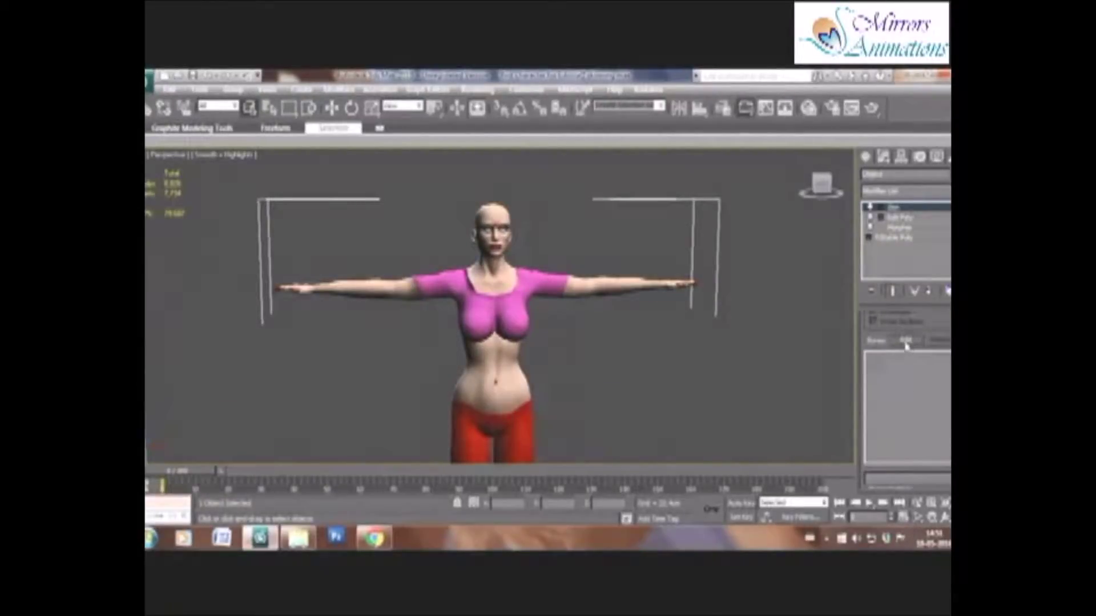
{"action": "left_click", "coordinate": [905, 341]}
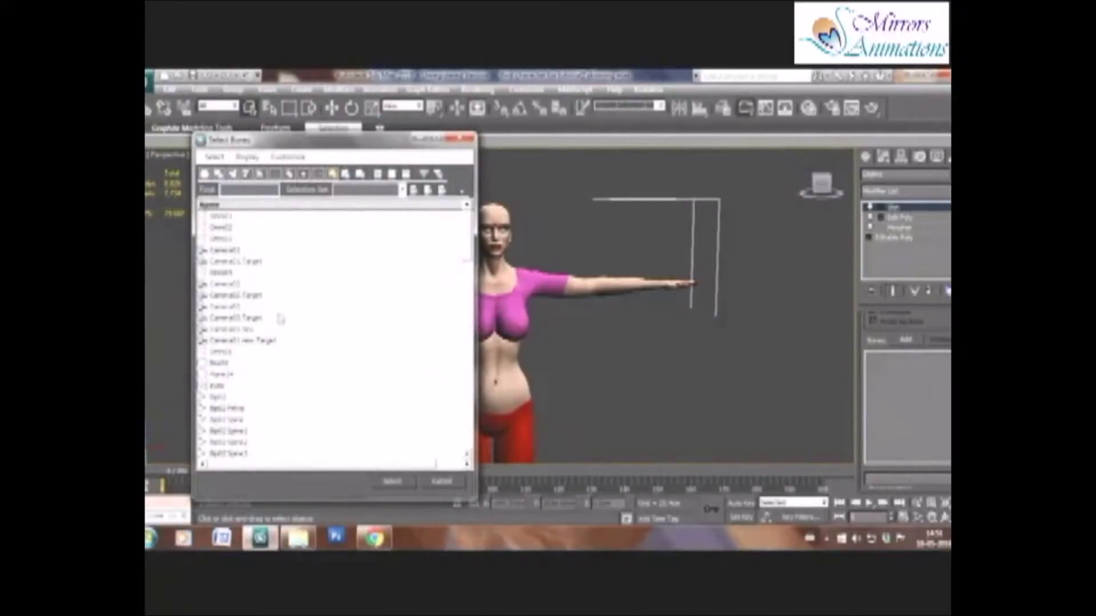
{"action": "scroll", "coordinate": [230, 183], "scroll_direction": "down", "scroll_amount": 4}
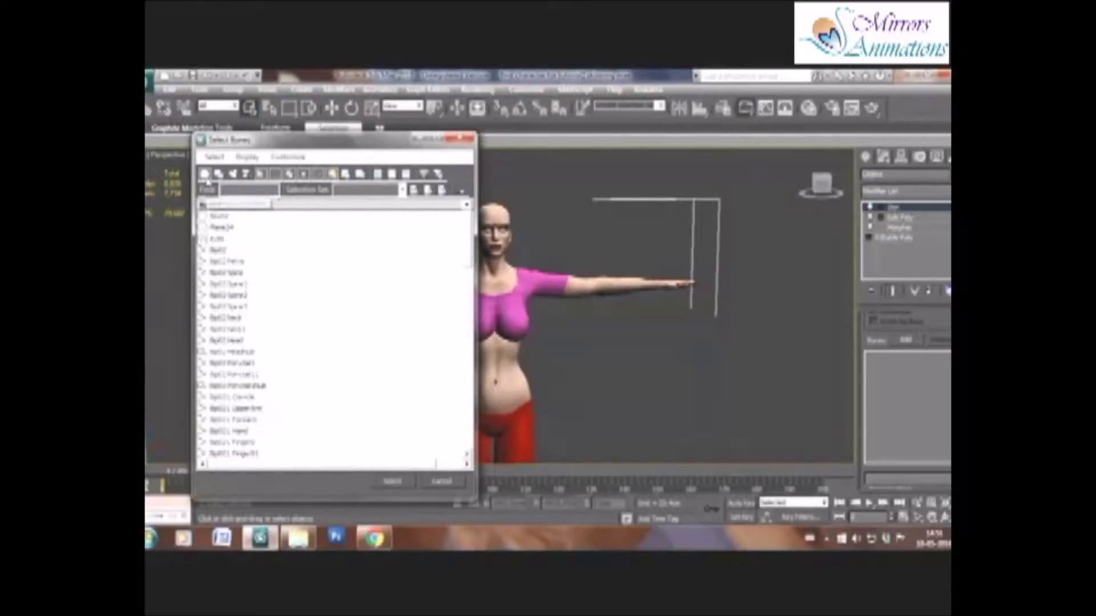
{"action": "scroll", "coordinate": [231, 239], "scroll_direction": "down", "scroll_amount": 1}
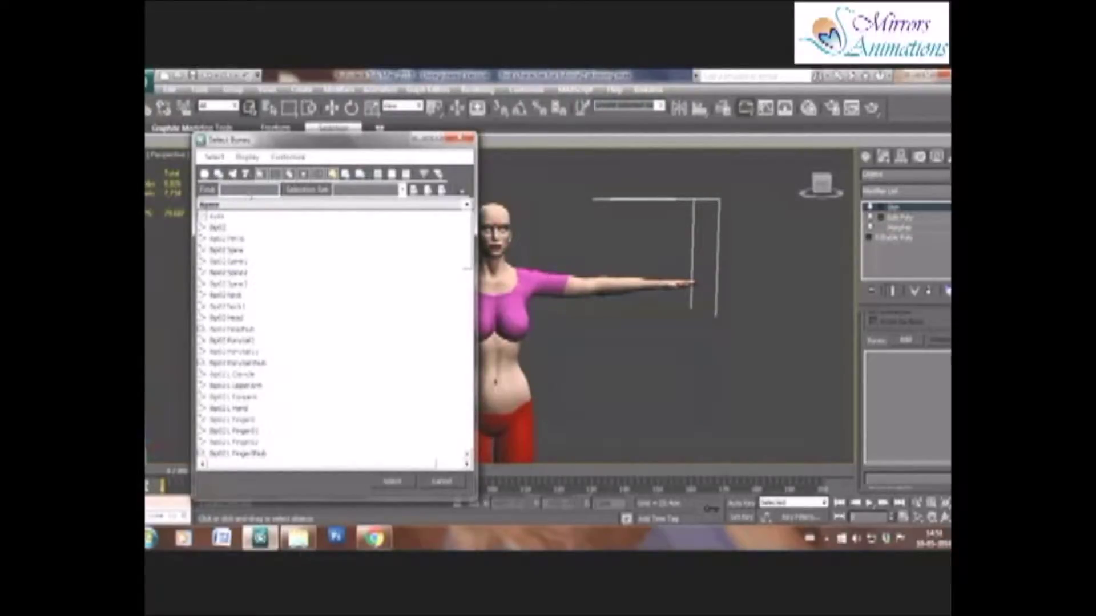
{"action": "left_click", "coordinate": [230, 229]}
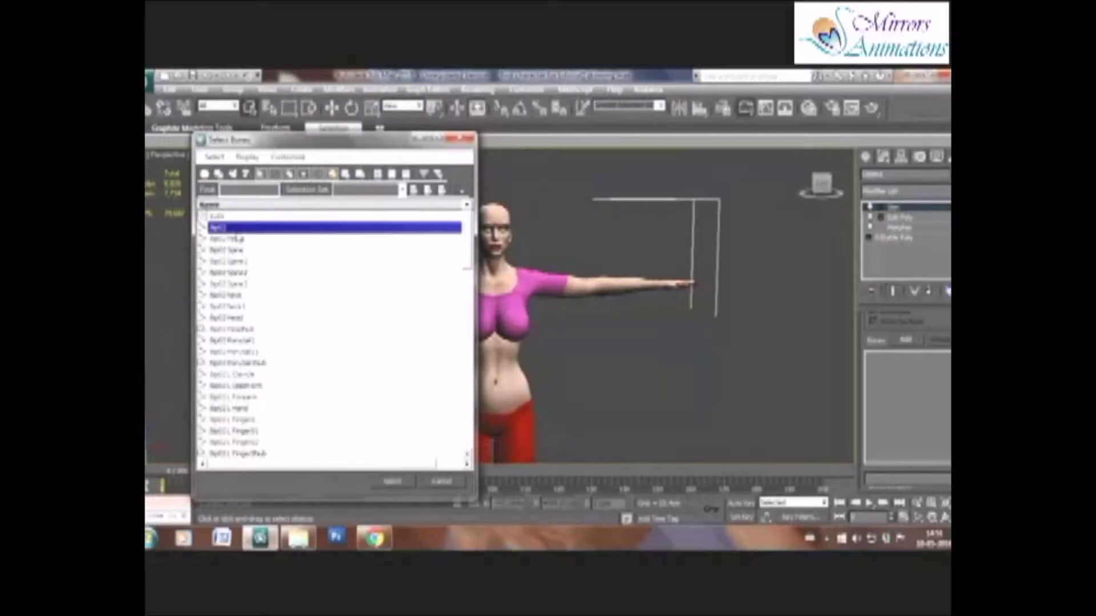
{"action": "left_click_drag", "start_coordinate": [230, 228], "coordinate": [214, 482]}
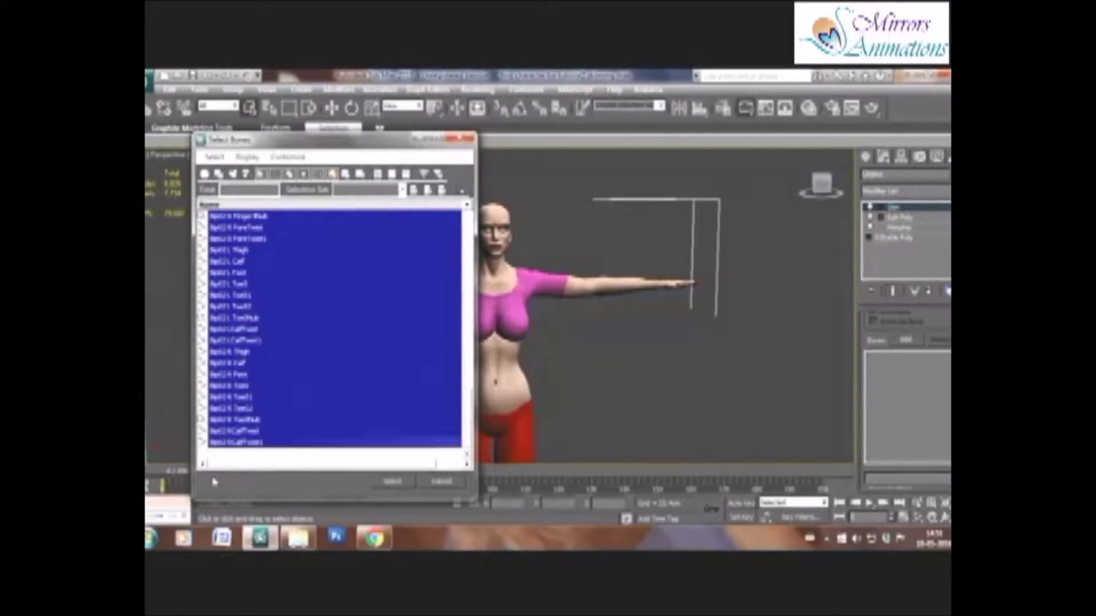
{"action": "scroll", "coordinate": [302, 405], "scroll_direction": "up", "scroll_amount": 15}
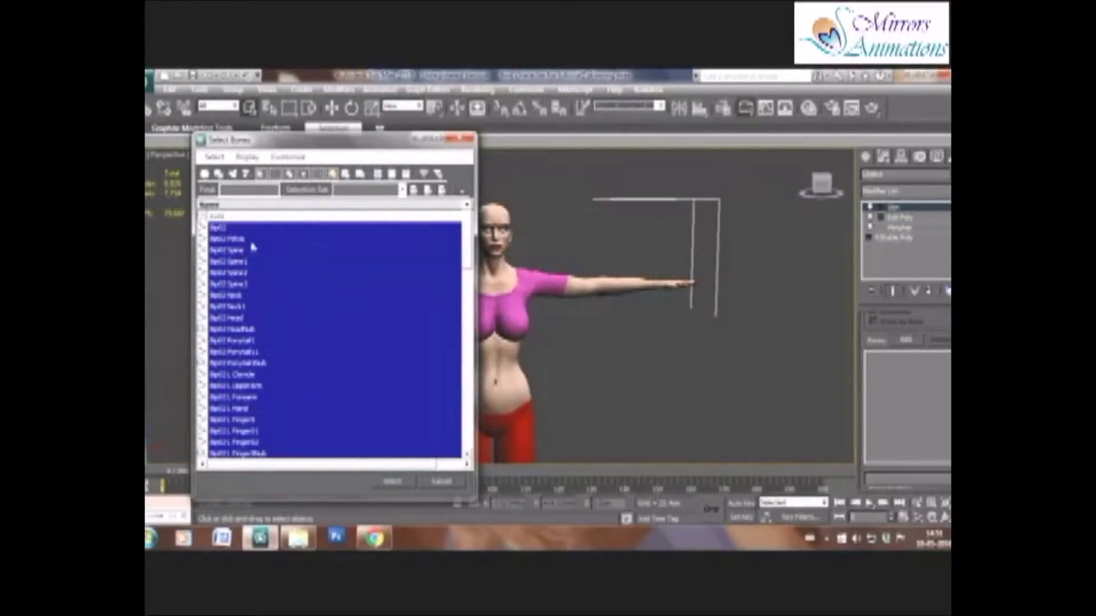
Step: Filter helper objects out of the bone selection list so the biped's nub ends are excluded
{"action": "left_click", "coordinate": [262, 175]}
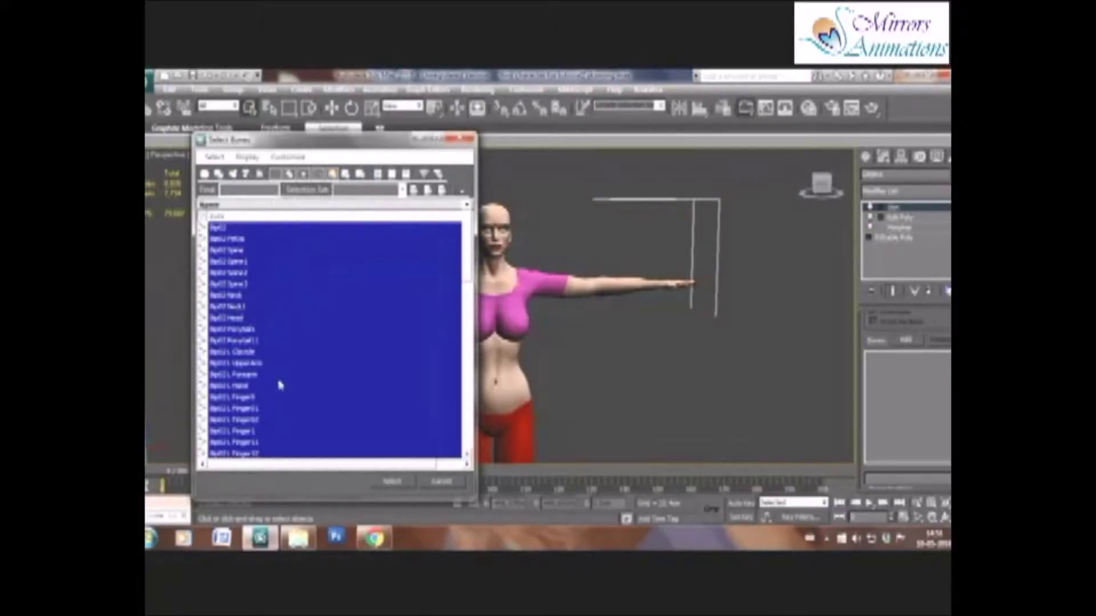
{"action": "scroll", "coordinate": [279, 385], "scroll_direction": "down", "scroll_amount": 15}
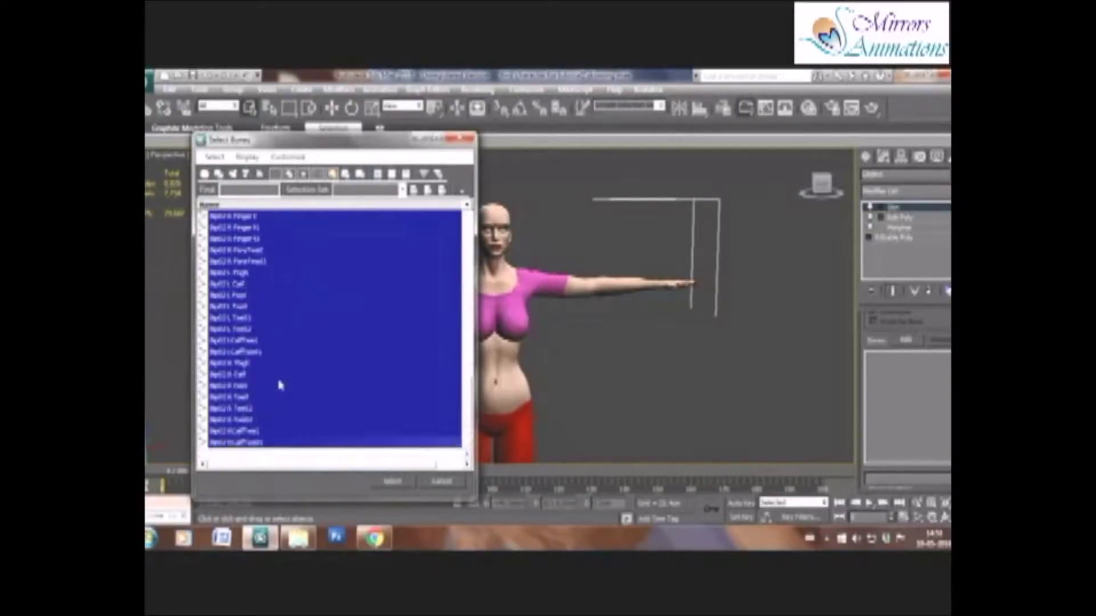
{"action": "scroll", "coordinate": [280, 385], "scroll_direction": "up", "scroll_amount": 15}
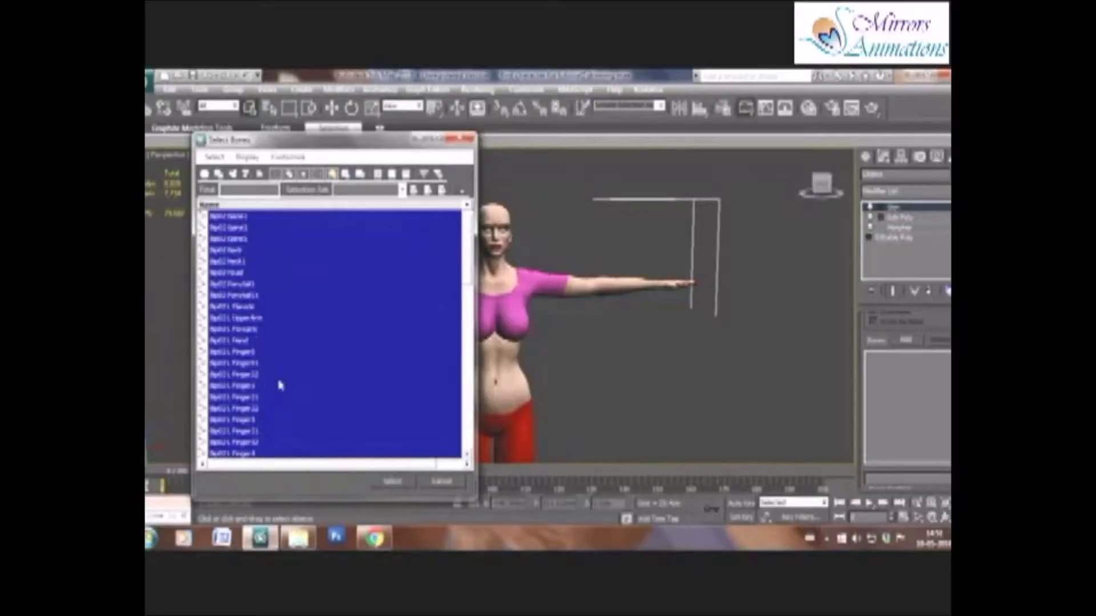
{"action": "key", "text": "Return"}
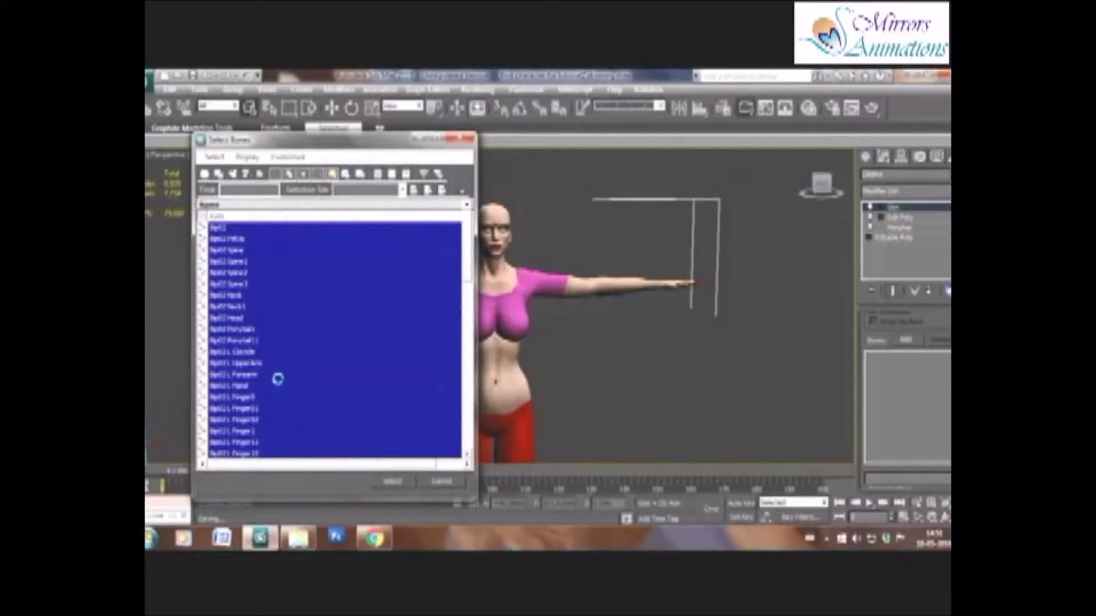
Step: Exclude the left and right Forearm bones from the bone selection
{"action": "scroll", "coordinate": [279, 385], "scroll_direction": "down", "scroll_amount": 1}
{"action": "scroll", "coordinate": [276, 352], "scroll_direction": "down", "scroll_amount": 2}
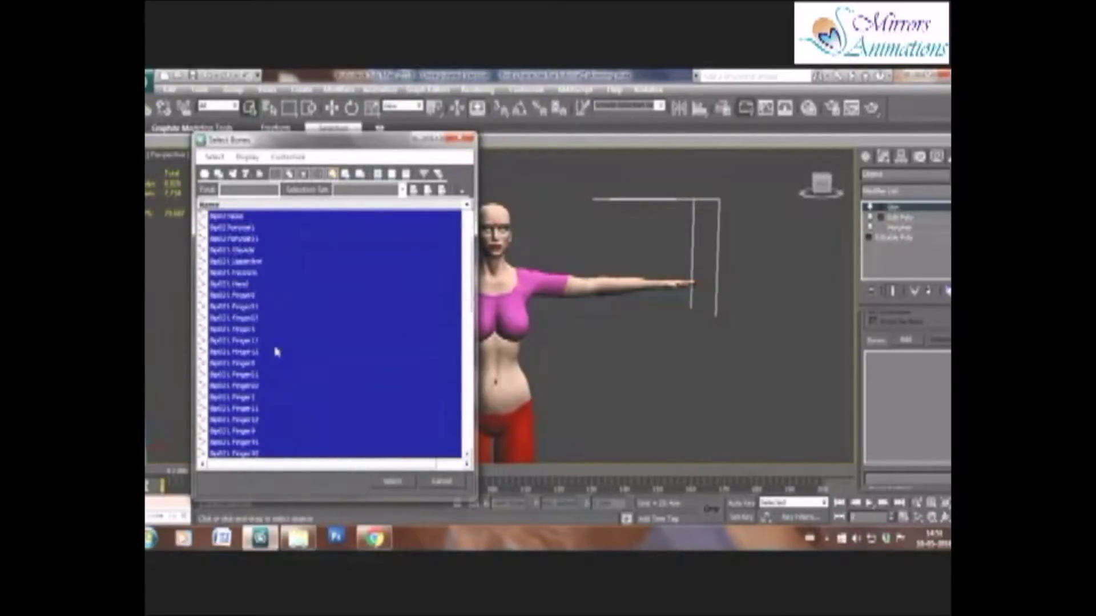
{"action": "left_click", "coordinate": [251, 274], "text": "ctrl"}
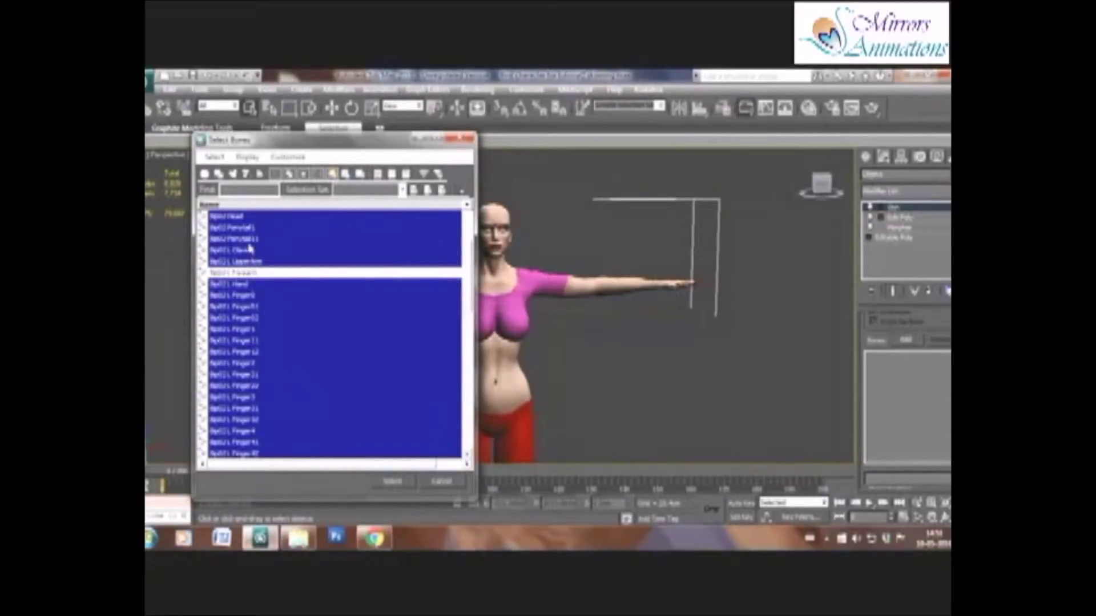
{"action": "scroll", "coordinate": [258, 322], "scroll_direction": "down", "scroll_amount": 3}
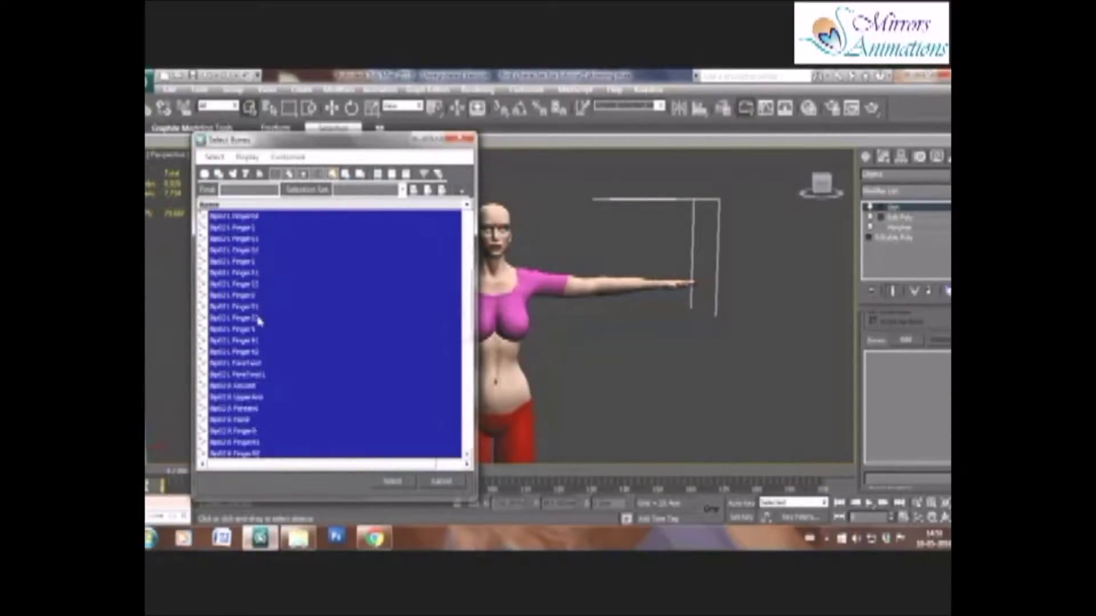
{"action": "left_click", "coordinate": [245, 409], "text": "ctrl"}
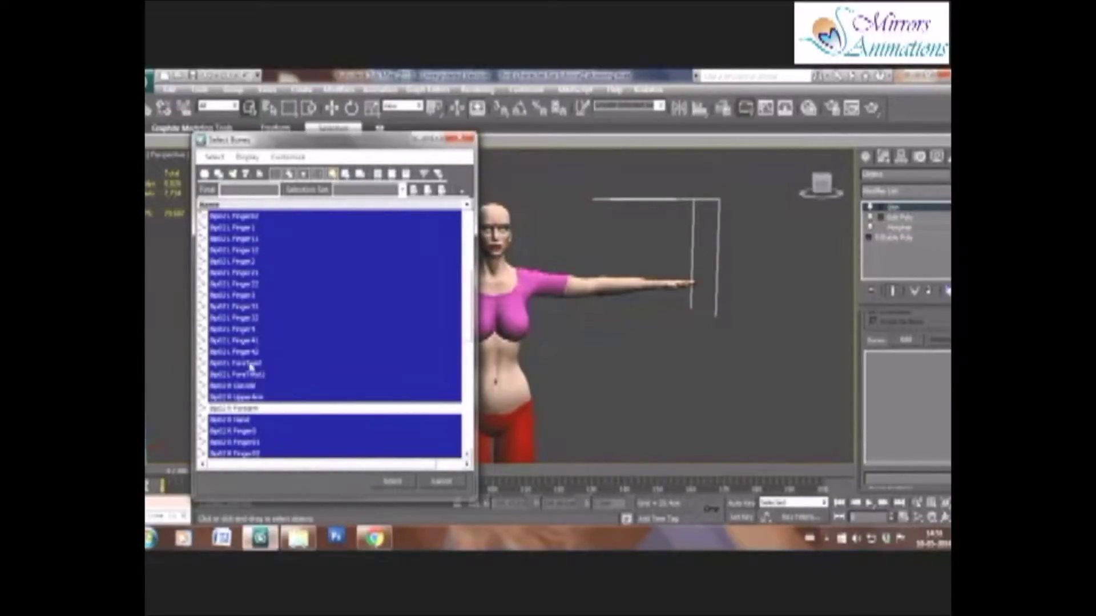
Step: Exclude the left and right Calf bones from the bone selection
{"action": "scroll", "coordinate": [291, 375], "scroll_direction": "up", "scroll_amount": 1}
{"action": "scroll", "coordinate": [291, 375], "scroll_direction": "down", "scroll_amount": 5}
{"action": "scroll", "coordinate": [291, 375], "scroll_direction": "up", "scroll_amount": 4}
{"action": "scroll", "coordinate": [291, 375], "scroll_direction": "down", "scroll_amount": 2}
{"action": "scroll", "coordinate": [291, 375], "scroll_direction": "down", "scroll_amount": 5}
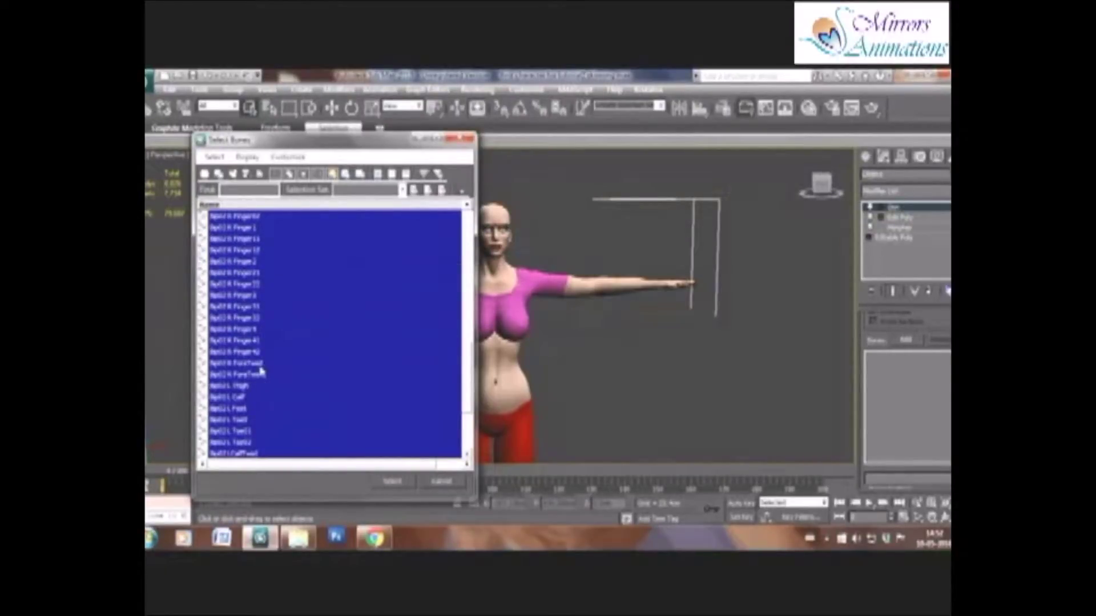
{"action": "scroll", "coordinate": [261, 371], "scroll_direction": "down", "scroll_amount": 1}
{"action": "left_click", "coordinate": [233, 368], "text": "ctrl"}
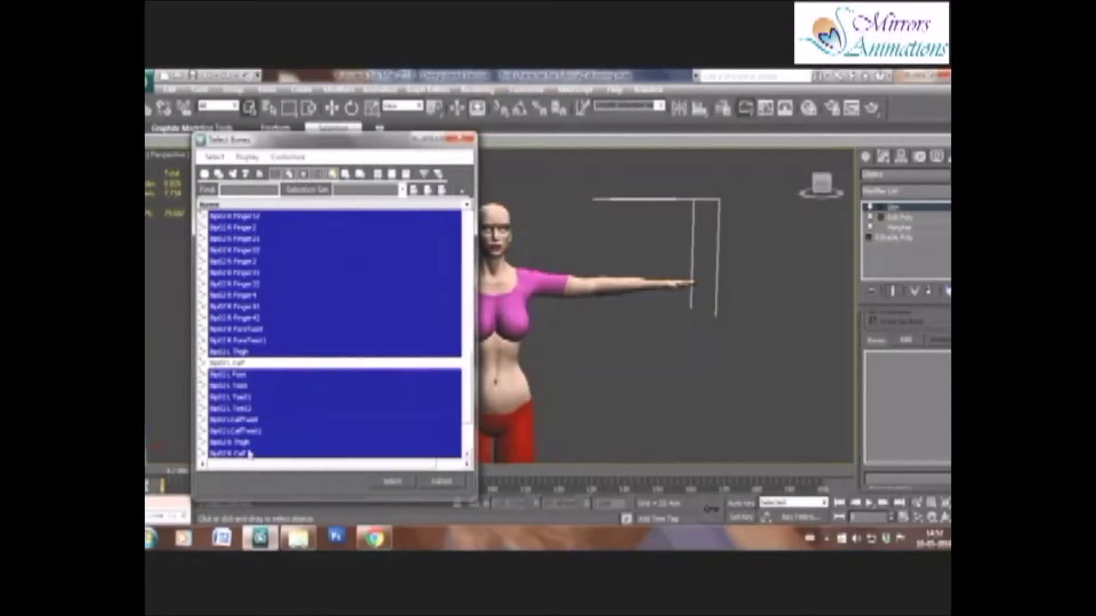
{"action": "scroll", "coordinate": [247, 420], "scroll_direction": "down", "scroll_amount": 2}
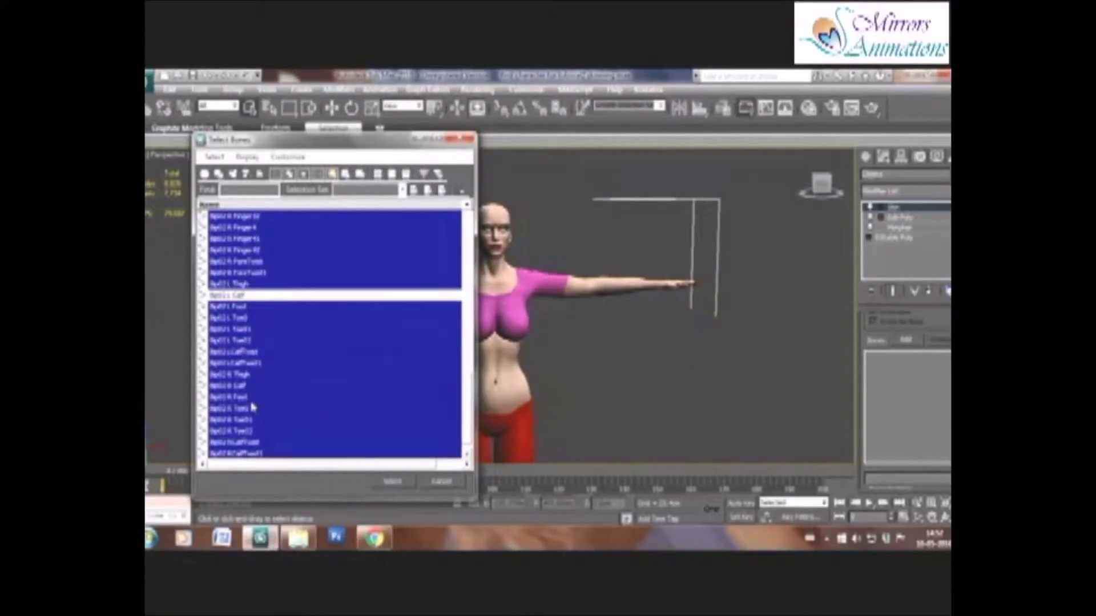
{"action": "left_click", "coordinate": [238, 386], "text": "ctrl"}
{"action": "scroll", "coordinate": [268, 438], "scroll_direction": "down", "scroll_amount": 1}
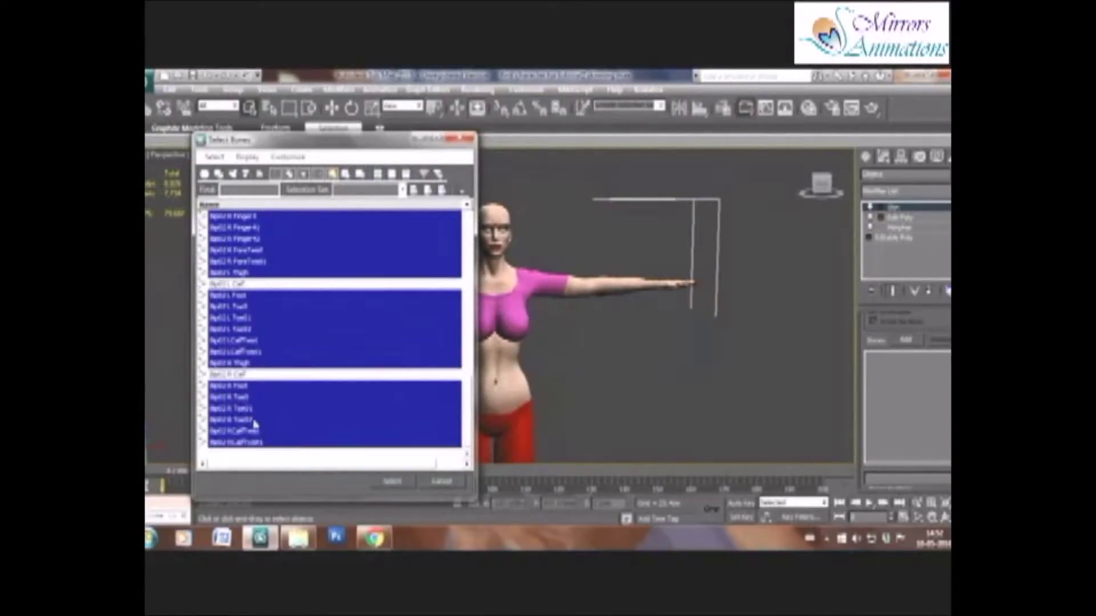
Step: Exclude the Bip02 Ponytail11 bone and add the remaining selected bones to the Skin modifier
{"action": "scroll", "coordinate": [303, 401], "scroll_direction": "up", "scroll_amount": 11}
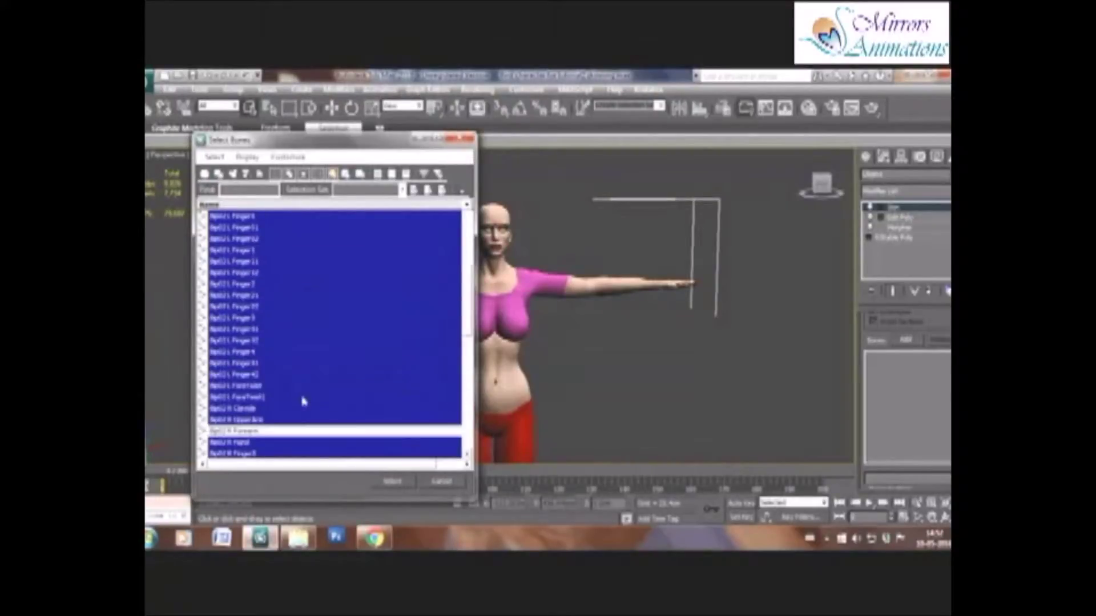
{"action": "scroll", "coordinate": [295, 399], "scroll_direction": "up", "scroll_amount": 3}
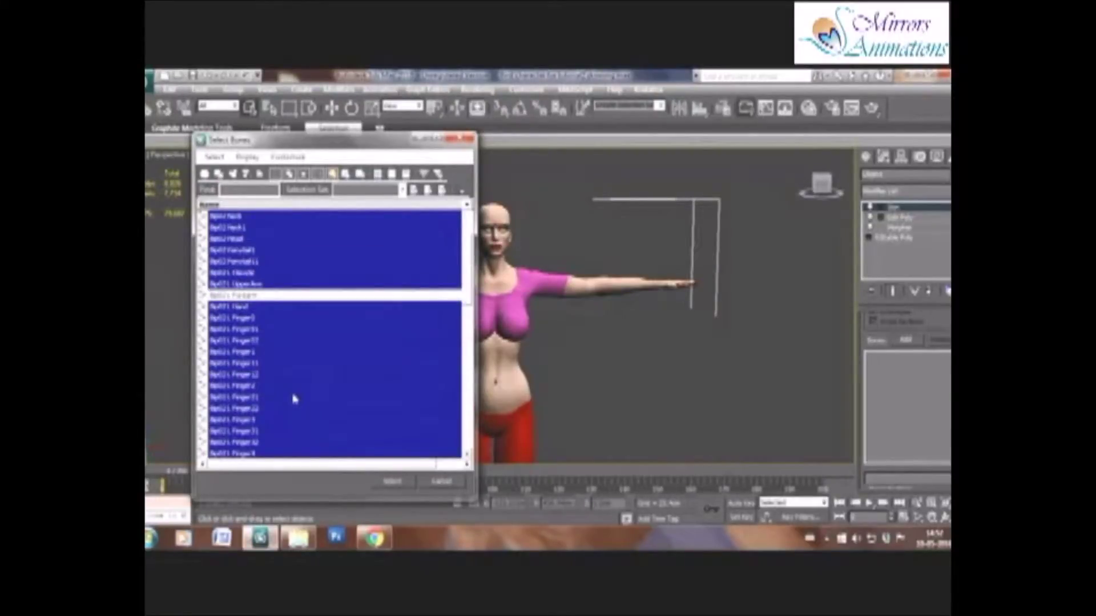
{"action": "left_click", "coordinate": [243, 262], "text": "ctrl"}
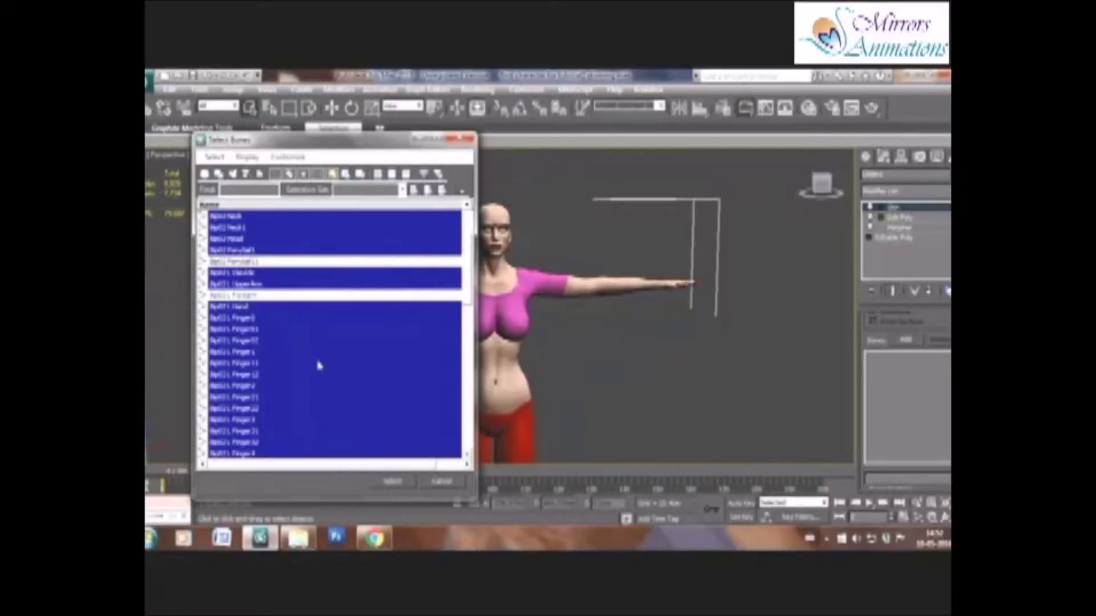
{"action": "left_click", "coordinate": [392, 481]}
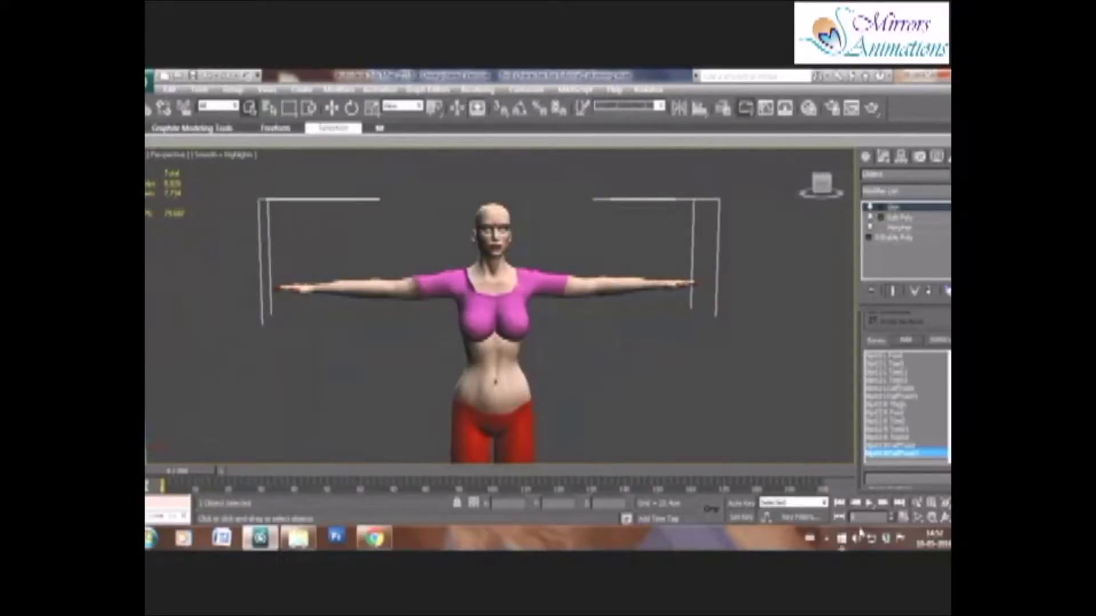
Step: Enter the Envelope sub-object level of the Skin modifier to work on the body's bone envelopes
{"action": "left_click", "coordinate": [879, 210]}
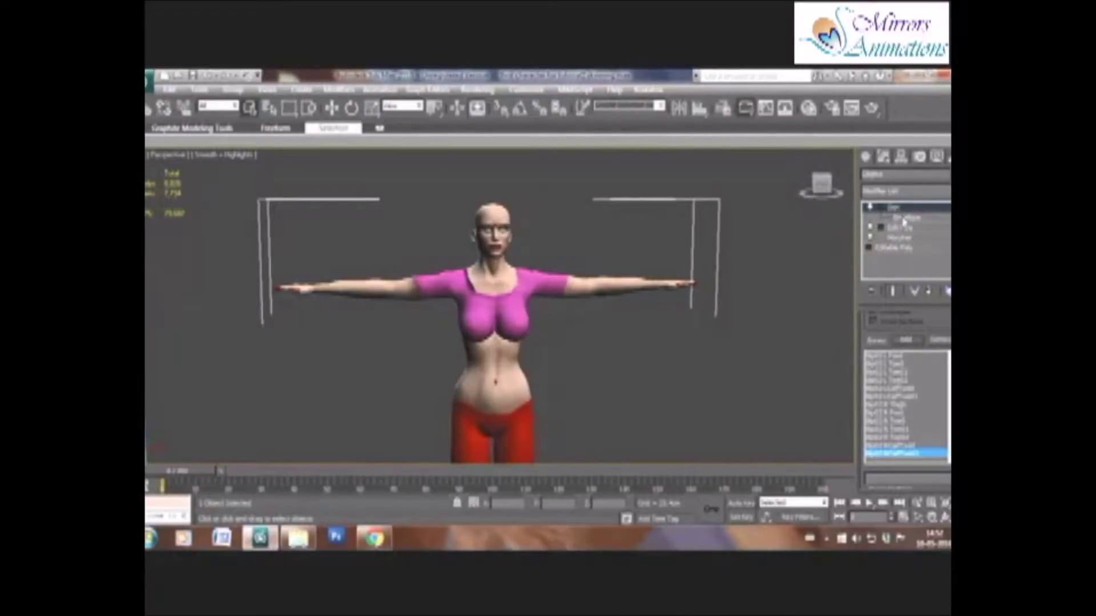
{"action": "left_click", "coordinate": [903, 220]}
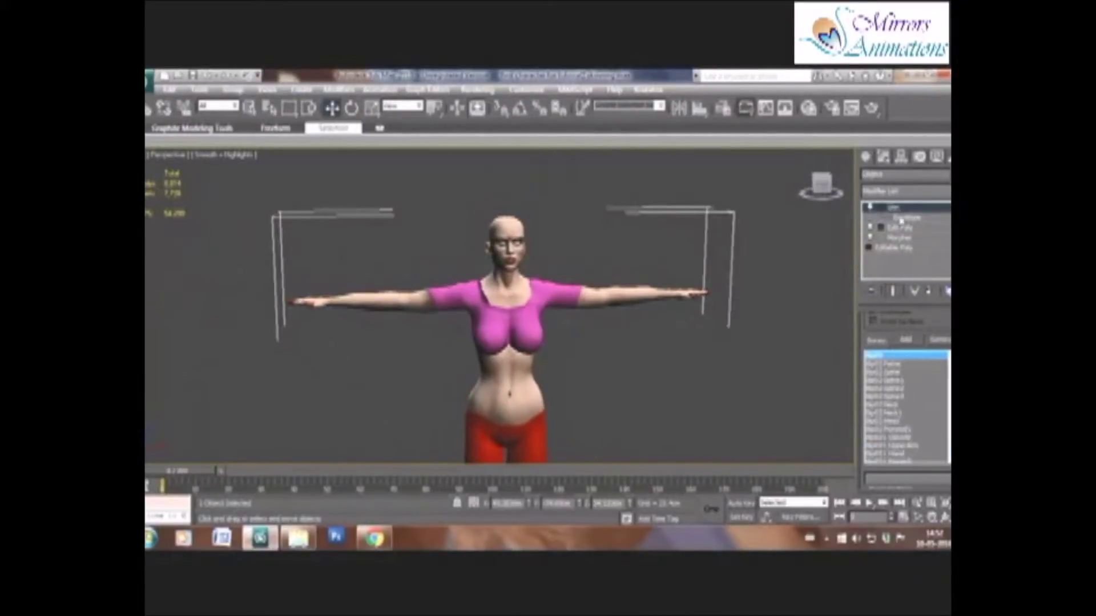
{"action": "left_click", "coordinate": [901, 218]}
{"action": "middle_click_drag", "start_coordinate": [613, 428], "coordinate": [614, 330]}
{"action": "scroll", "coordinate": [614, 330], "scroll_direction": "down", "scroll_amount": 4}
{"action": "middle_click_drag", "start_coordinate": [558, 420], "coordinate": [558, 344]}
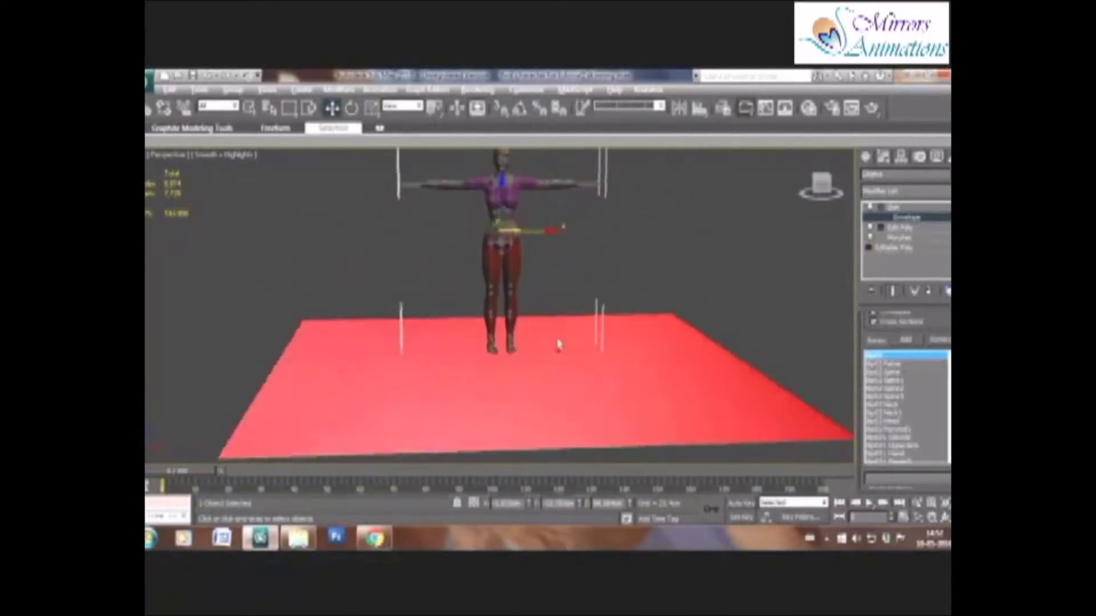
{"action": "scroll", "coordinate": [558, 344], "scroll_direction": "up", "scroll_amount": 5}
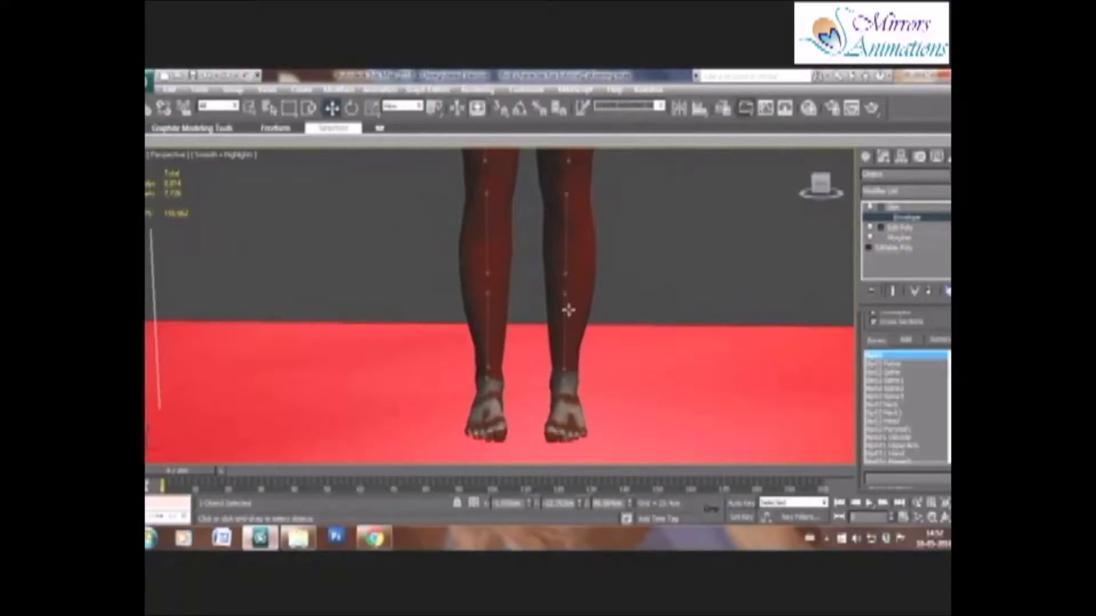
{"action": "middle_click_drag", "start_coordinate": [622, 232], "coordinate": [610, 361]}
{"action": "middle_click_drag", "start_coordinate": [569, 237], "coordinate": [572, 448]}
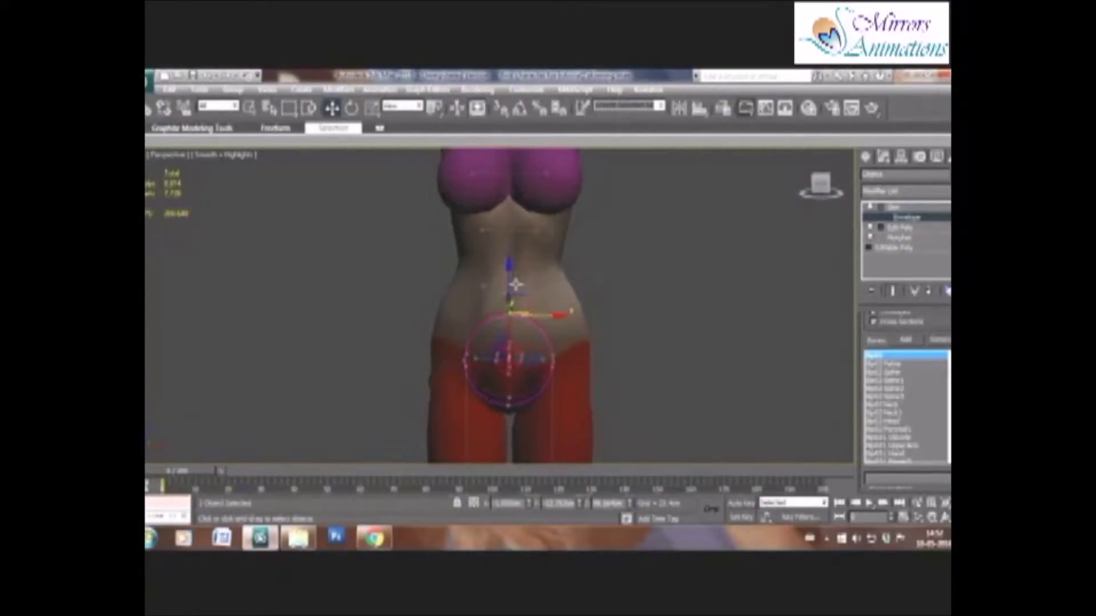
Step: Examine the default envelopes of the body's spine, neck and jaw bones
{"action": "left_click", "coordinate": [513, 287]}
{"action": "middle_click_drag", "start_coordinate": [552, 162], "coordinate": [519, 359]}
{"action": "left_click", "coordinate": [478, 254]}
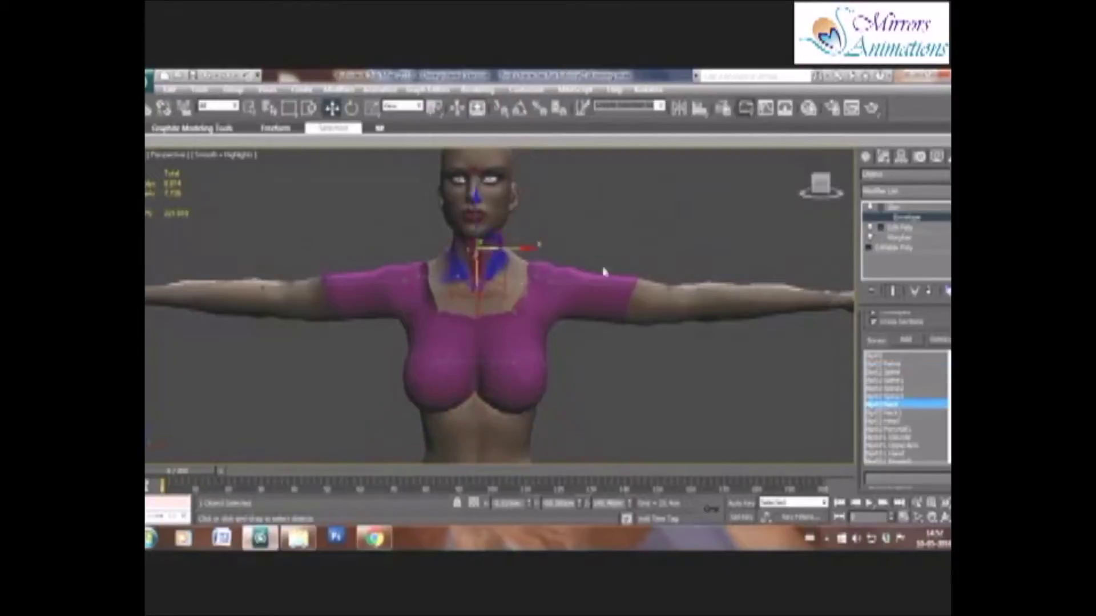
{"action": "middle_click_drag", "start_coordinate": [604, 271], "coordinate": [490, 276], "text": "alt"}
{"action": "left_click", "coordinate": [641, 220]}
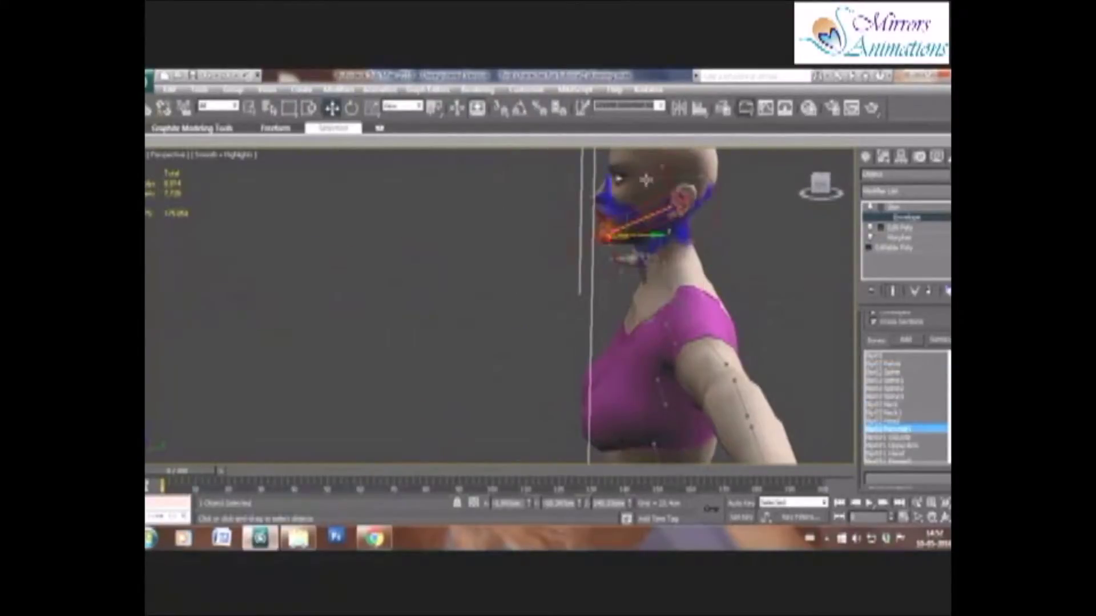
{"action": "left_click", "coordinate": [643, 180]}
Step: Examine the default envelopes of the left arm bones down to the wrist
{"action": "scroll", "coordinate": [623, 344], "scroll_direction": "down", "scroll_amount": 5}
{"action": "middle_click_drag", "start_coordinate": [516, 325], "coordinate": [492, 296], "text": "alt"}
{"action": "scroll", "coordinate": [623, 344], "scroll_direction": "up", "scroll_amount": 5}
{"action": "left_click", "coordinate": [612, 272]}
{"action": "scroll", "coordinate": [491, 296], "scroll_direction": "up", "scroll_amount": 2}
{"action": "left_click", "coordinate": [474, 285]}
{"action": "left_click", "coordinate": [546, 291]}
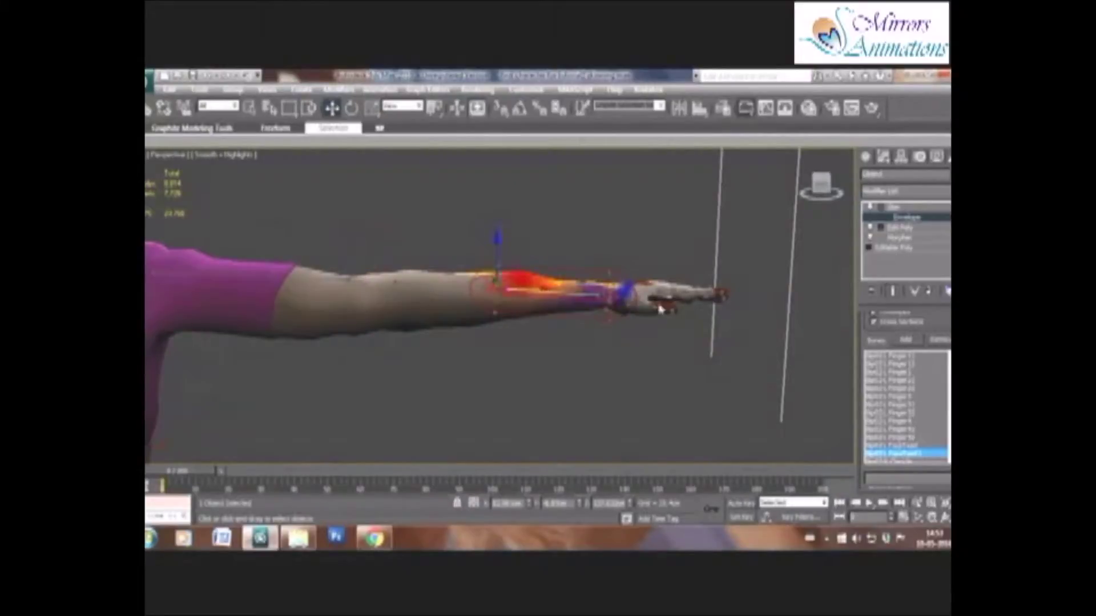
{"action": "middle_click_drag", "start_coordinate": [685, 330], "coordinate": [685, 390], "text": "alt"}
{"action": "scroll", "coordinate": [581, 281], "scroll_direction": "down", "scroll_amount": 4}
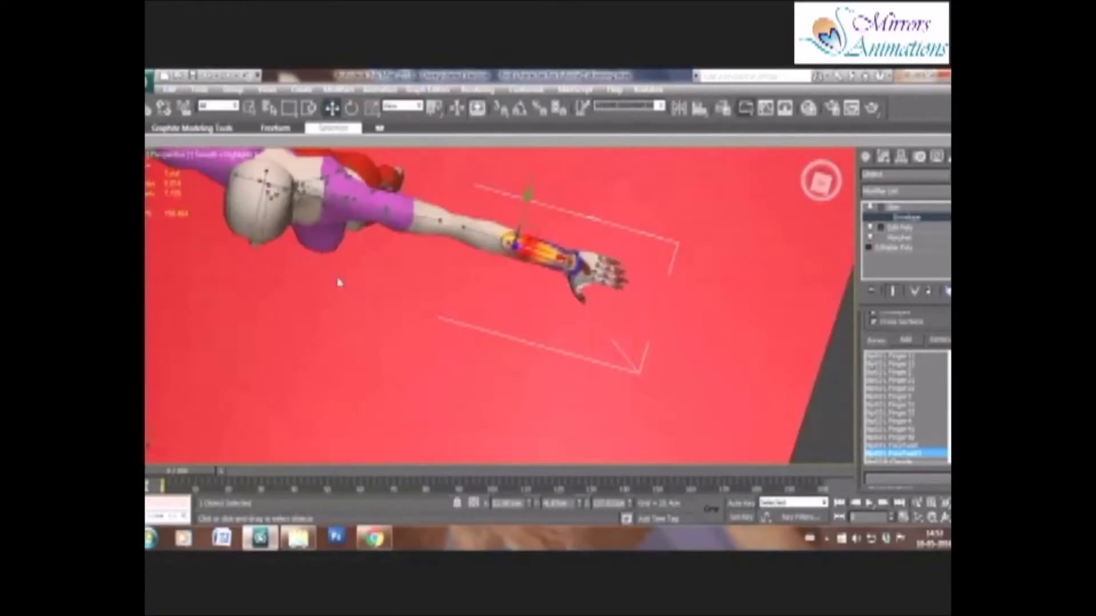
{"action": "middle_click_drag", "start_coordinate": [340, 282], "coordinate": [414, 184], "text": "alt"}
{"action": "middle_click_drag", "start_coordinate": [451, 383], "coordinate": [459, 300]}
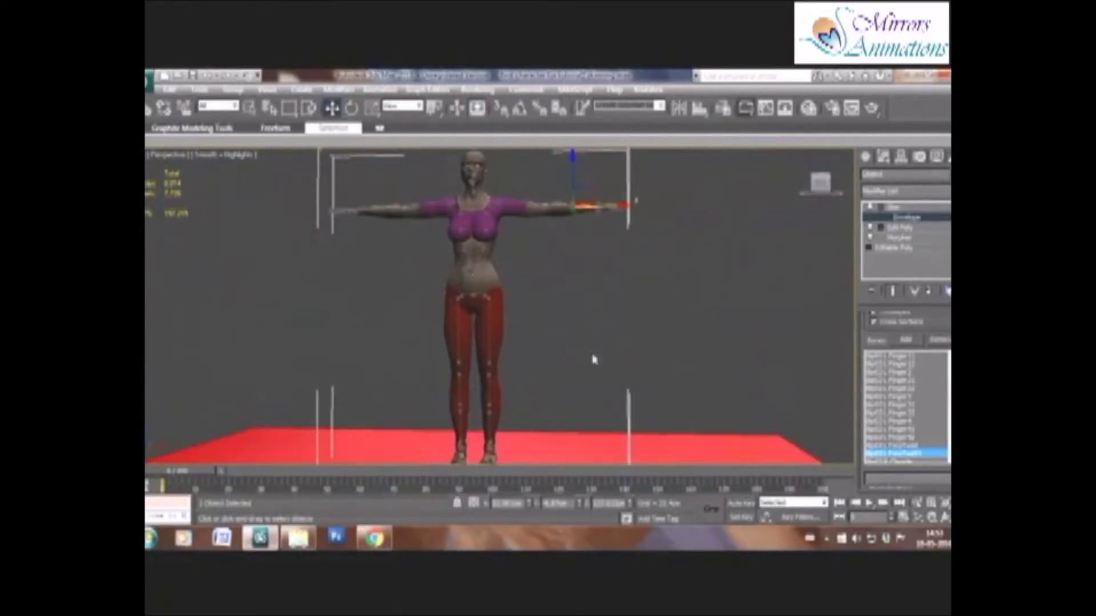
Step: Leave envelope editing of the Skin modifier with the whole character in view
{"action": "left_click", "coordinate": [867, 158]}
{"action": "middle_click_drag", "start_coordinate": [528, 305], "coordinate": [533, 388], "text": "alt"}
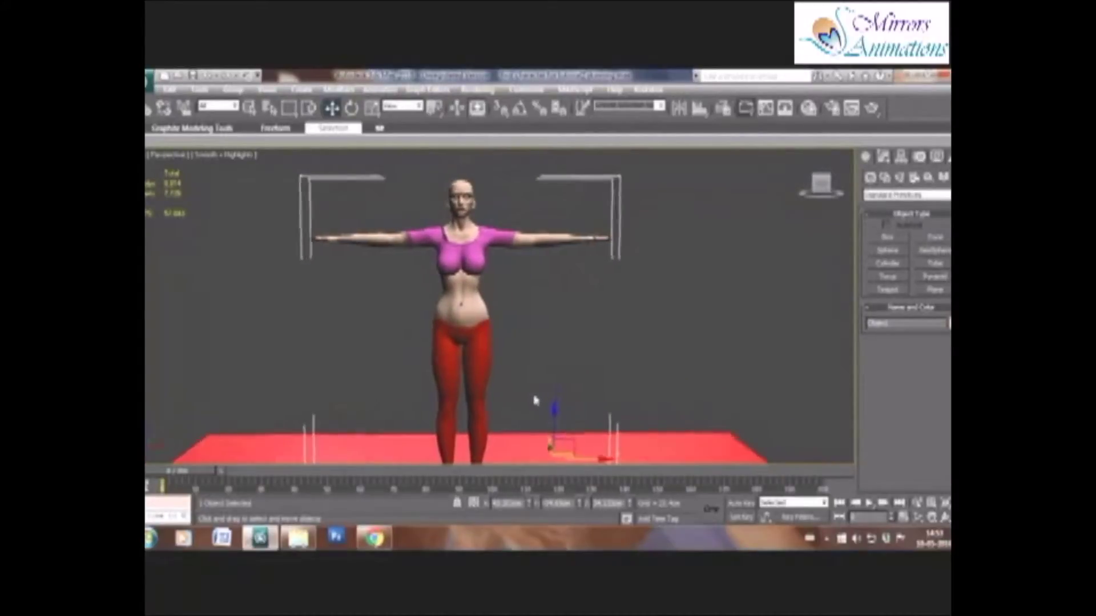
{"action": "key", "text": "shift+z"}
{"action": "left_click", "coordinate": [826, 539]}
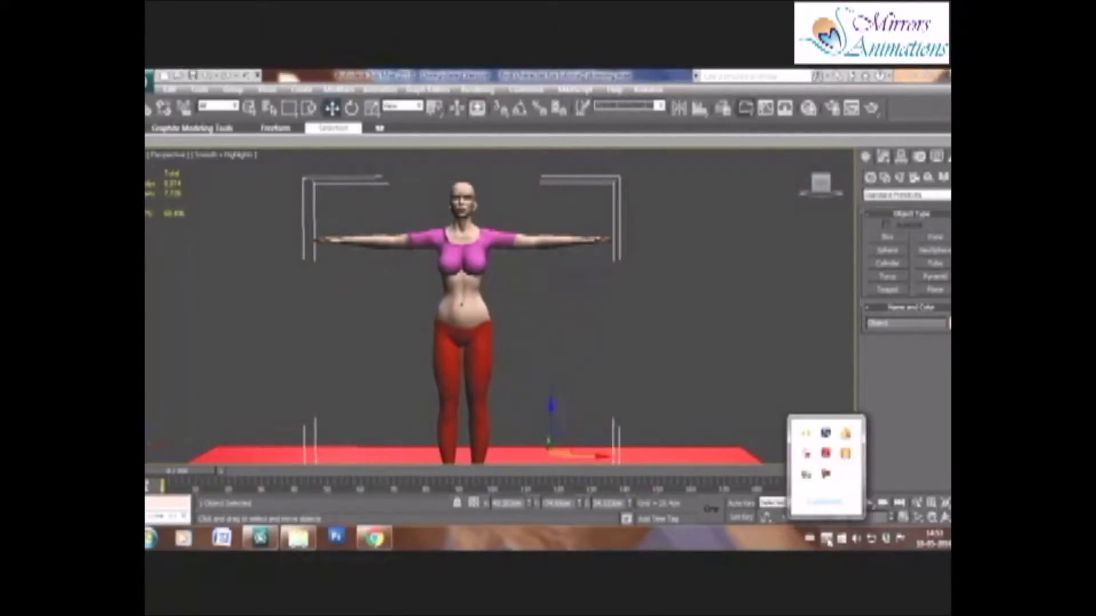
{"action": "left_click", "coordinate": [823, 477]}
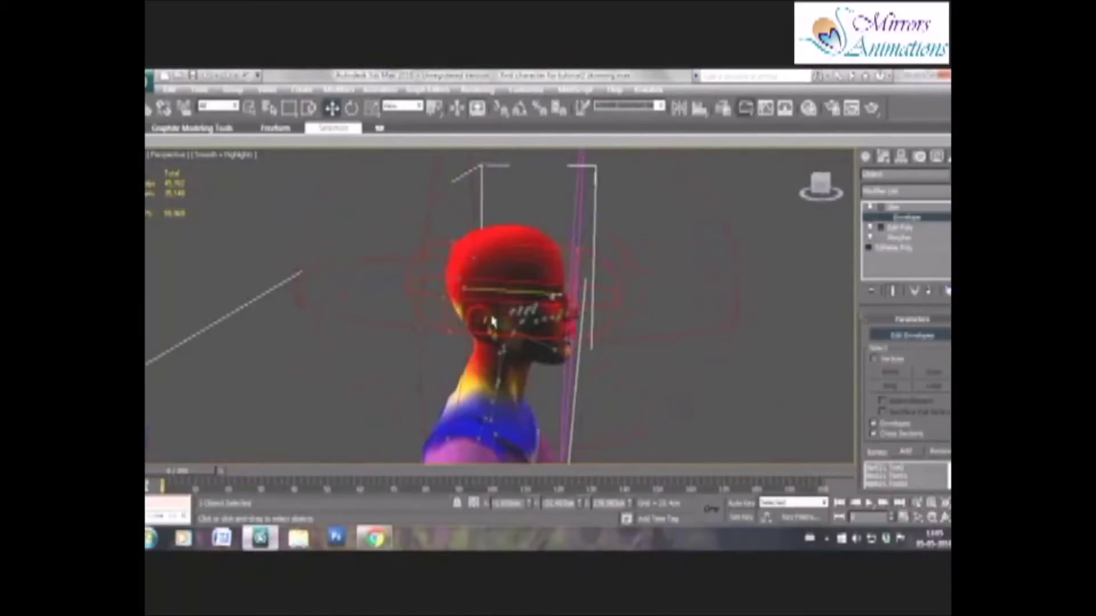
Step: Shrink the head bone's outer envelope at both the face end and the back-of-head end
{"action": "scroll", "coordinate": [448, 323], "scroll_direction": "up", "scroll_amount": 2}
{"action": "middle_click_drag", "start_coordinate": [448, 323], "coordinate": [450, 245], "text": "alt"}
{"action": "scroll", "coordinate": [449, 245], "scroll_direction": "up", "scroll_amount": 3}
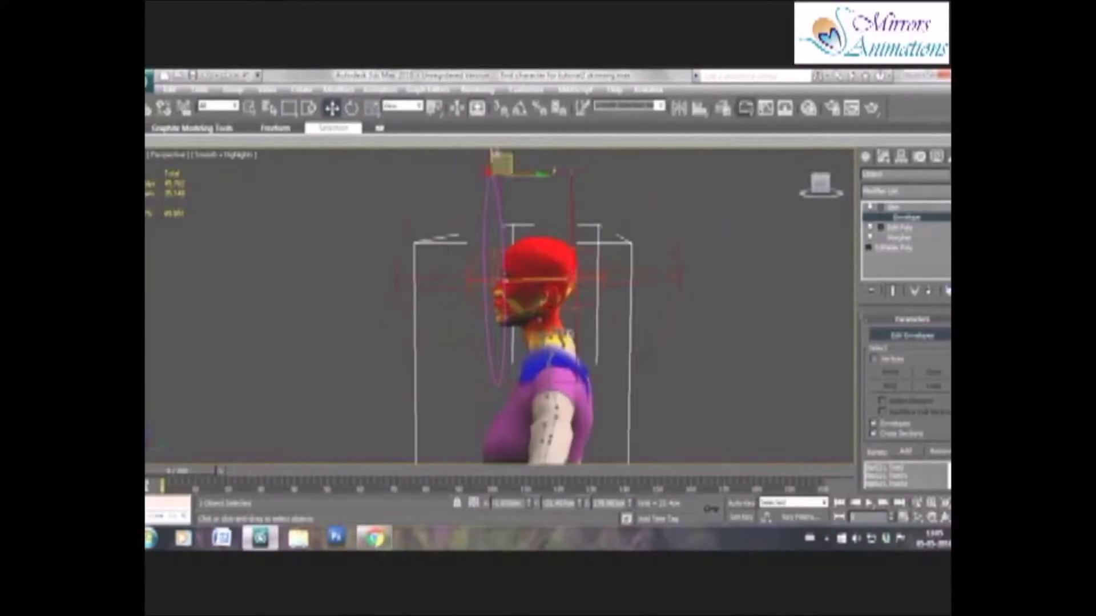
{"action": "left_click_drag", "start_coordinate": [500, 164], "coordinate": [502, 218]}
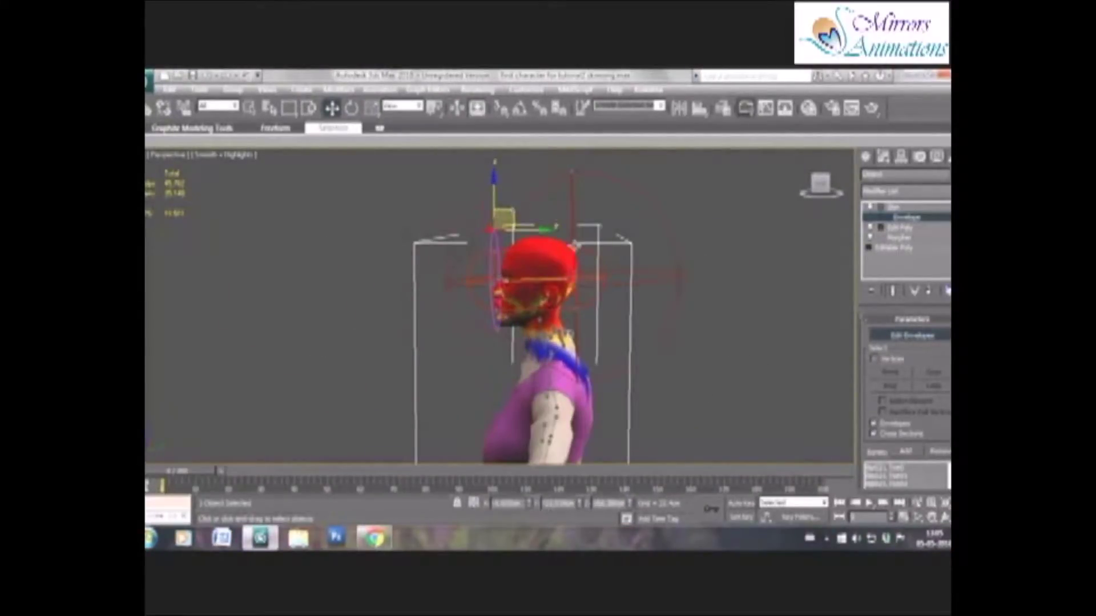
{"action": "left_click", "coordinate": [569, 171]}
{"action": "middle_click_drag", "start_coordinate": [570, 172], "coordinate": [521, 206]}
{"action": "left_click_drag", "start_coordinate": [524, 170], "coordinate": [529, 238]}
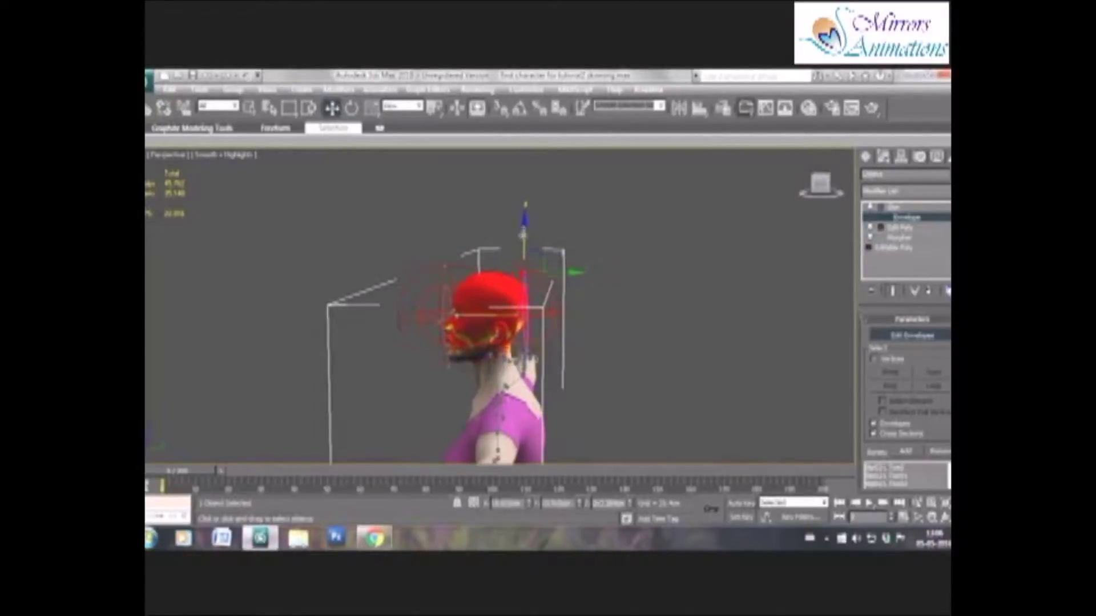
Step: Adjust the jaw bone's envelope at the chin and shrink its outer envelope near the ear
{"action": "middle_click_drag", "start_coordinate": [505, 355], "coordinate": [500, 301], "text": "alt"}
{"action": "left_click", "coordinate": [358, 360]}
{"action": "scroll", "coordinate": [500, 300], "scroll_direction": "up", "scroll_amount": 4}
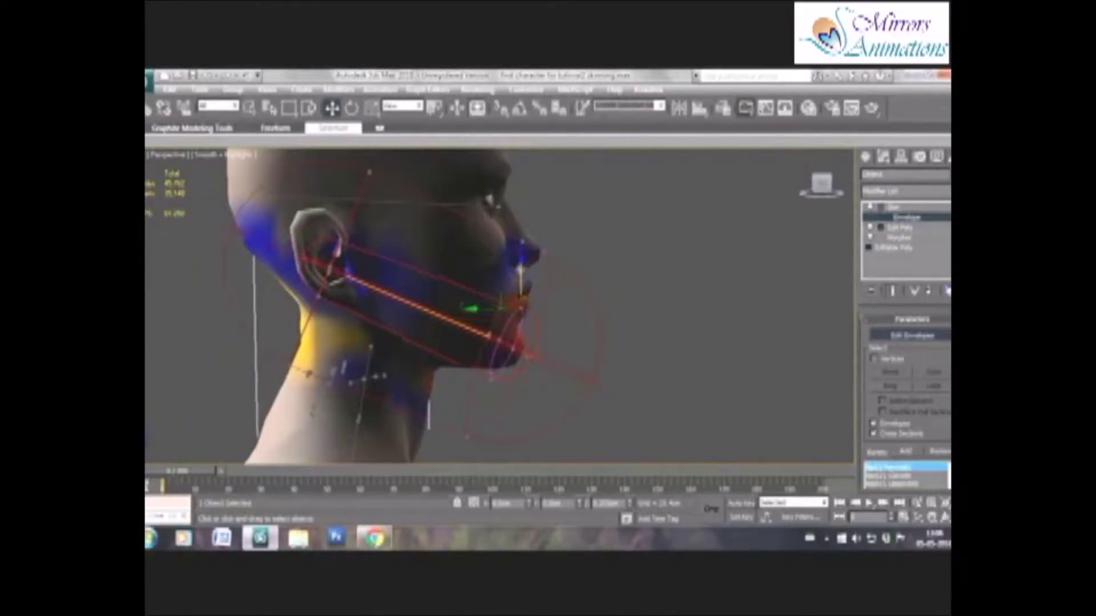
{"action": "mouse_move", "coordinate": [522, 262]}
{"action": "left_mouse_down"}
{"action": "mouse_move", "coordinate": [544, 253]}
{"action": "mouse_move", "coordinate": [539, 268]}
{"action": "left_mouse_up"}
{"action": "left_click", "coordinate": [369, 173]}
{"action": "middle_click_drag", "start_coordinate": [369, 174], "coordinate": [372, 255]}
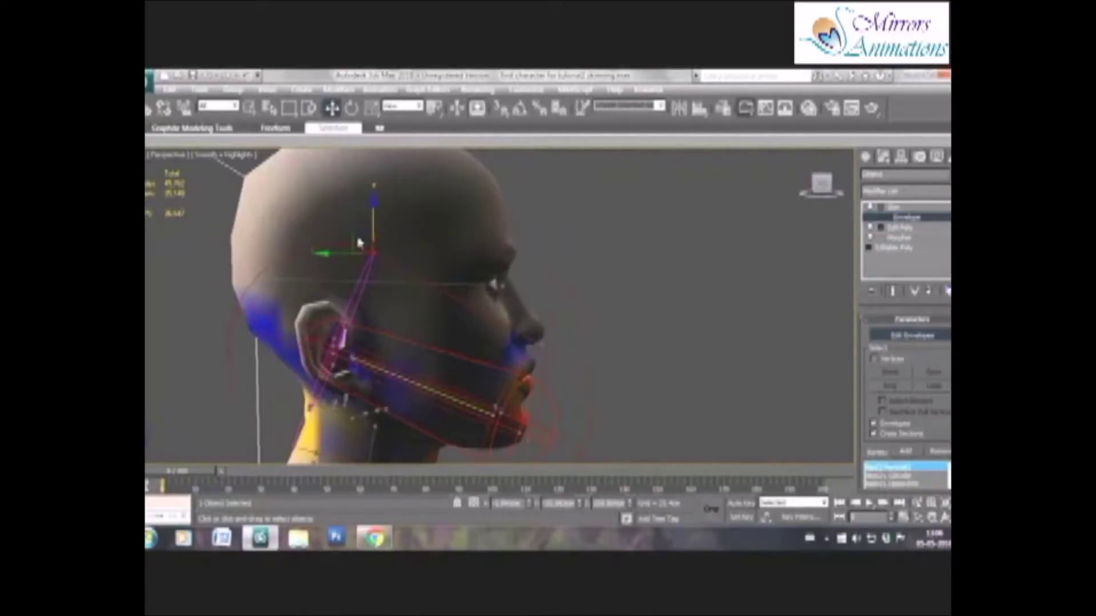
{"action": "left_click_drag", "start_coordinate": [359, 243], "coordinate": [350, 270]}
Step: Widen the upper neck bone's inner envelope at its upper end below the jaw
{"action": "middle_click_drag", "start_coordinate": [446, 400], "coordinate": [445, 244]}
{"action": "left_click", "coordinate": [366, 322]}
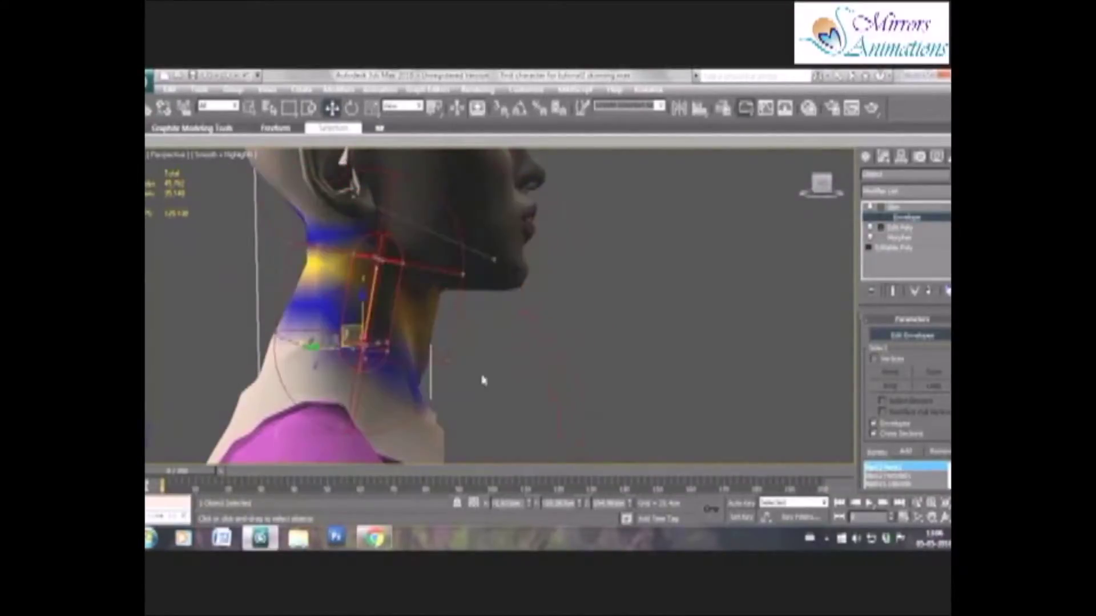
{"action": "left_click", "coordinate": [401, 264]}
{"action": "left_click_drag", "start_coordinate": [383, 244], "coordinate": [406, 258]}
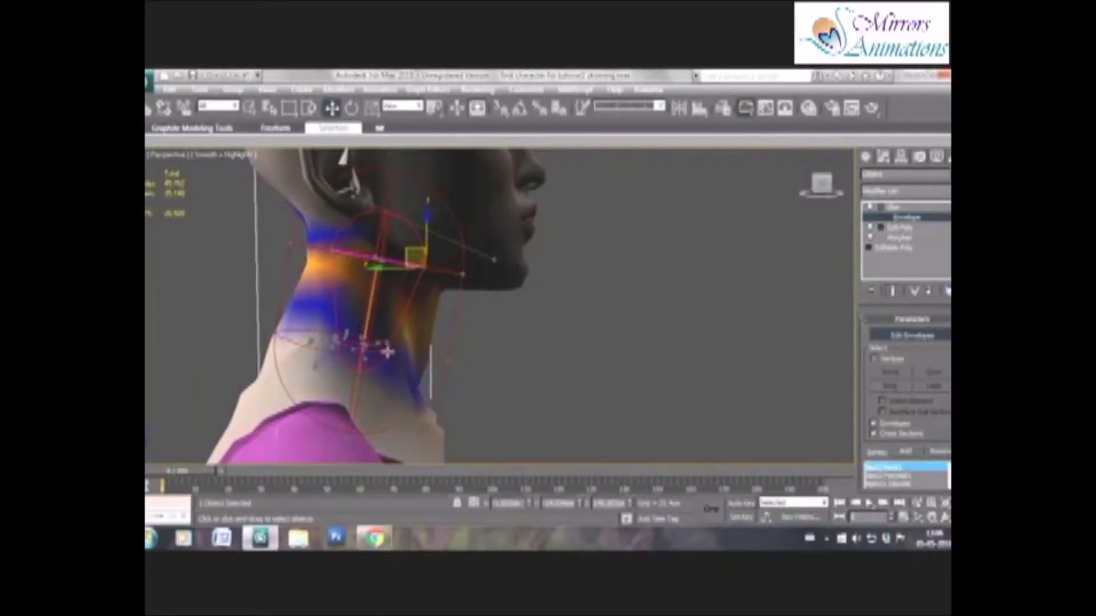
{"action": "left_click", "coordinate": [388, 351]}
Step: Widen the lower neck bone's inner envelope at its upper and lower ends
{"action": "middle_click_drag", "start_coordinate": [394, 285], "coordinate": [409, 289], "text": "alt"}
{"action": "left_click", "coordinate": [417, 241]}
{"action": "left_click_drag", "start_coordinate": [409, 233], "coordinate": [431, 238]}
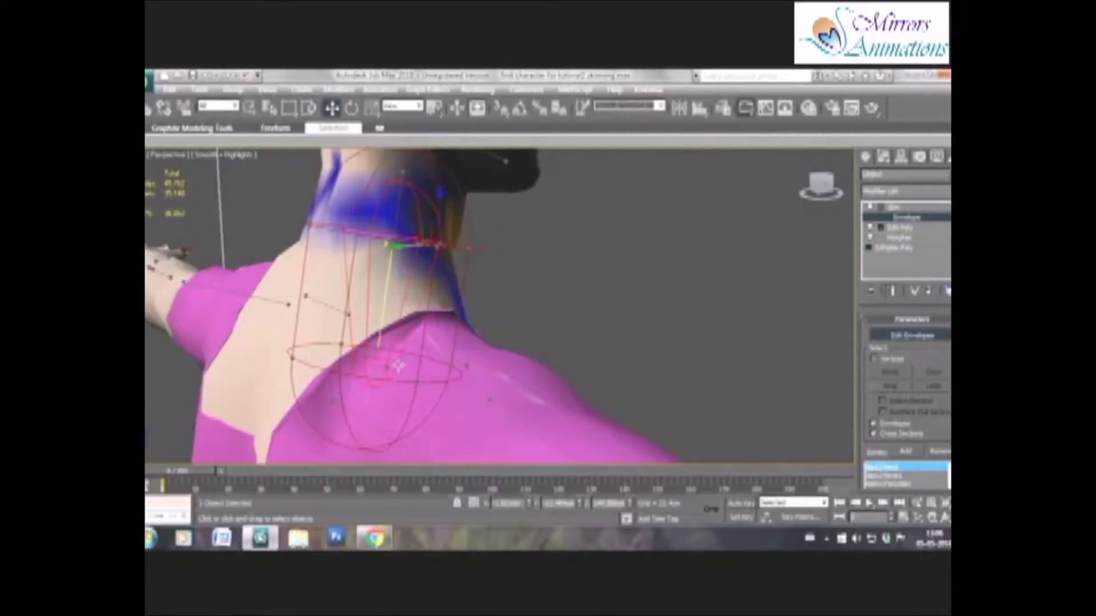
{"action": "left_click", "coordinate": [398, 364]}
{"action": "left_click_drag", "start_coordinate": [398, 363], "coordinate": [423, 368]}
Step: Select the left clavicle bone and shrink its outer envelope at the neck end
{"action": "scroll", "coordinate": [499, 391], "scroll_direction": "down", "scroll_amount": 5}
{"action": "middle_click_drag", "start_coordinate": [498, 391], "coordinate": [394, 389], "text": "alt"}
{"action": "scroll", "coordinate": [442, 293], "scroll_direction": "up", "scroll_amount": 5}
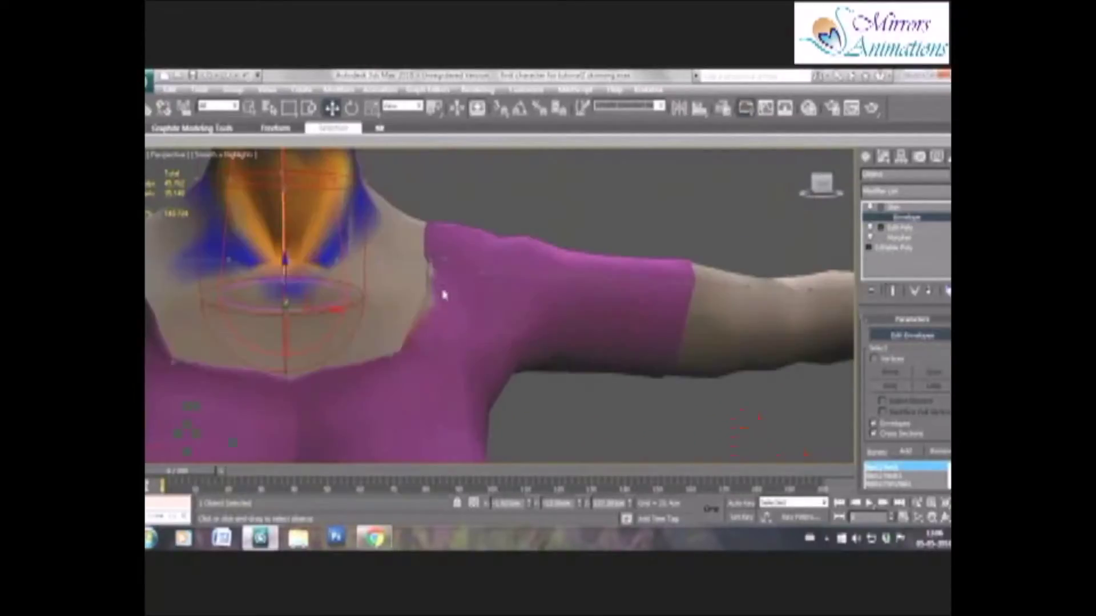
{"action": "left_click", "coordinate": [382, 257]}
{"action": "middle_click_drag", "start_coordinate": [378, 320], "coordinate": [391, 355]}
{"action": "scroll", "coordinate": [382, 354], "scroll_direction": "down", "scroll_amount": 3}
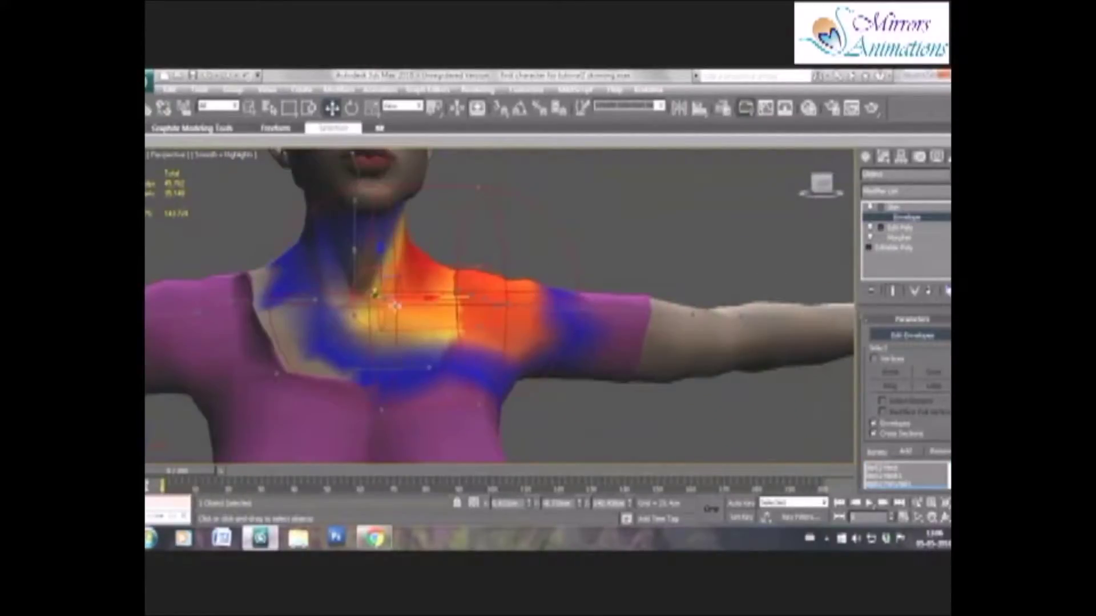
{"action": "left_click", "coordinate": [382, 193]}
{"action": "middle_click_drag", "start_coordinate": [382, 193], "coordinate": [373, 214]}
{"action": "left_click_drag", "start_coordinate": [375, 184], "coordinate": [383, 235]}
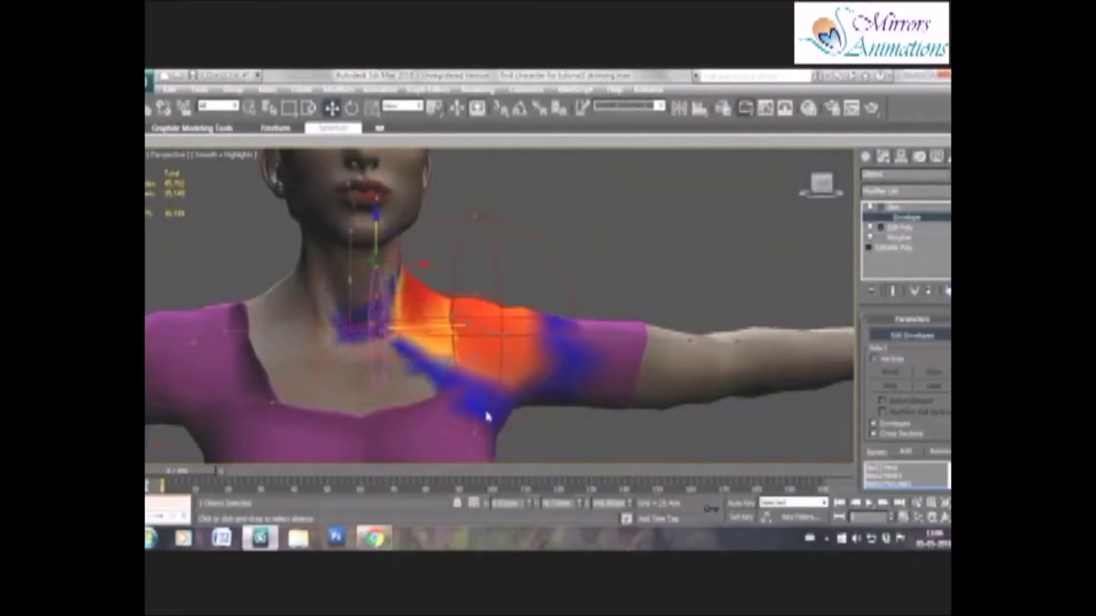
Step: Select the left upper arm bone and enlarge its inner and outer envelopes at the shoulder
{"action": "left_click", "coordinate": [582, 338]}
{"action": "middle_click_drag", "start_coordinate": [582, 339], "coordinate": [428, 335]}
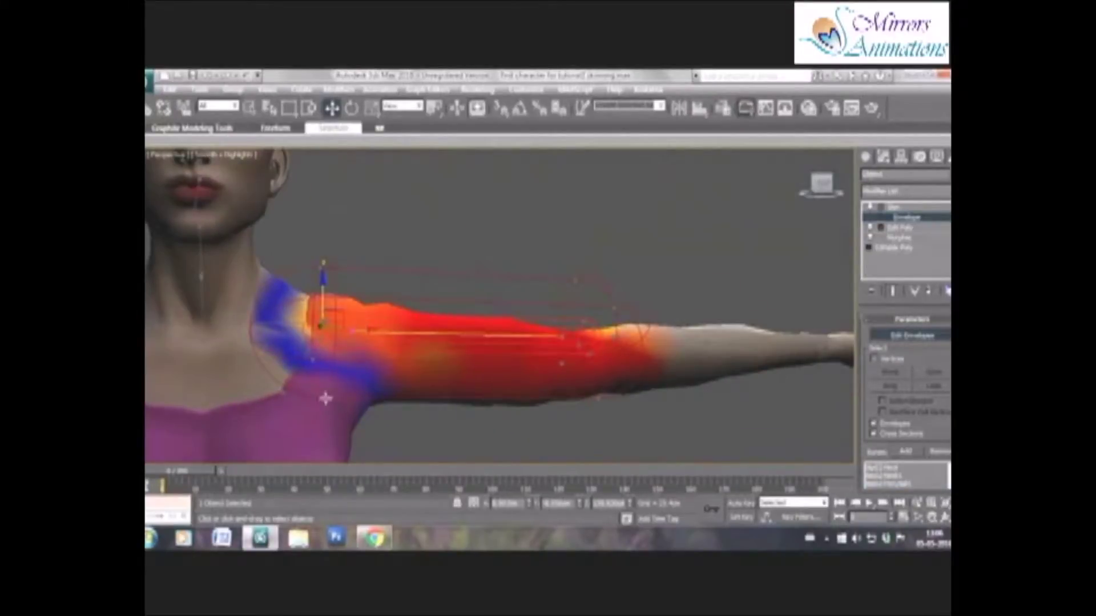
{"action": "key", "text": "7"}
{"action": "left_click", "coordinate": [322, 268]}
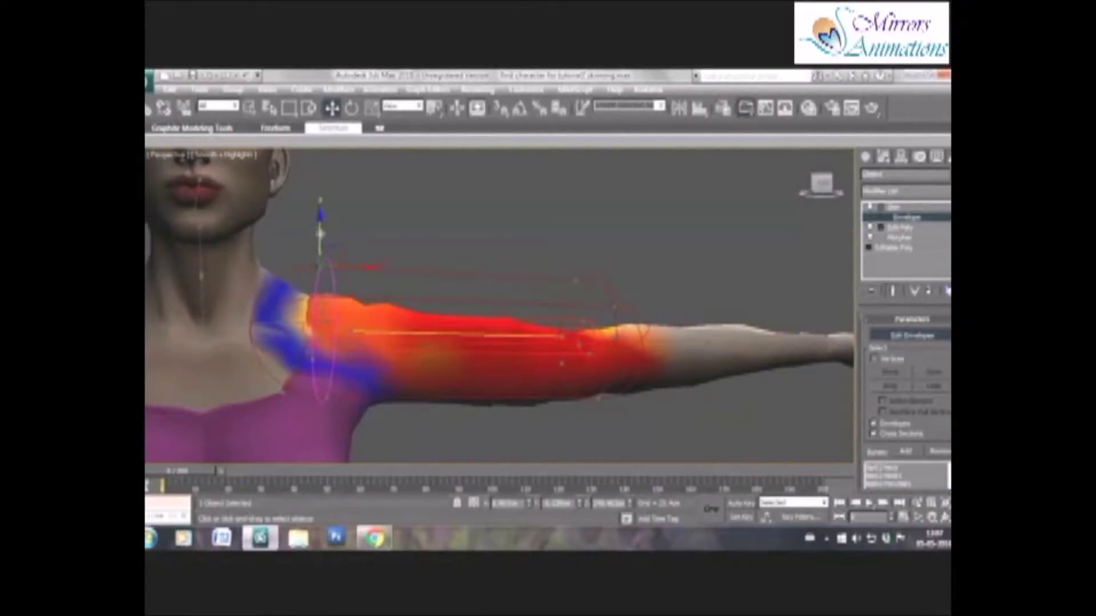
{"action": "left_click_drag", "start_coordinate": [318, 235], "coordinate": [318, 217]}
{"action": "left_click_drag", "start_coordinate": [324, 310], "coordinate": [324, 284]}
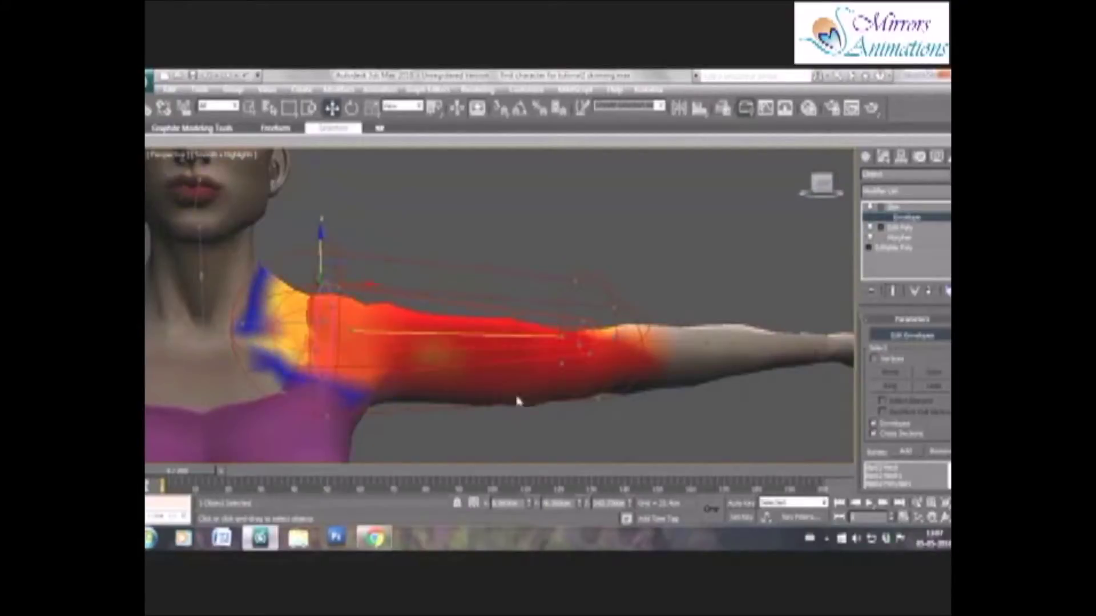
Step: Adjust the left upper arm's envelope at the elbow end
{"action": "middle_click_drag", "start_coordinate": [515, 399], "coordinate": [381, 382]}
{"action": "left_click", "coordinate": [464, 340]}
{"action": "left_click_drag", "start_coordinate": [469, 310], "coordinate": [475, 361]}
{"action": "left_click", "coordinate": [470, 382]}
Step: Select the left forearm's elbow-side bone and enlarge its inner and outer envelopes at the elbow
{"action": "left_click", "coordinate": [556, 328]}
{"action": "middle_click_drag", "start_coordinate": [525, 383], "coordinate": [452, 394]}
{"action": "left_click", "coordinate": [401, 364]}
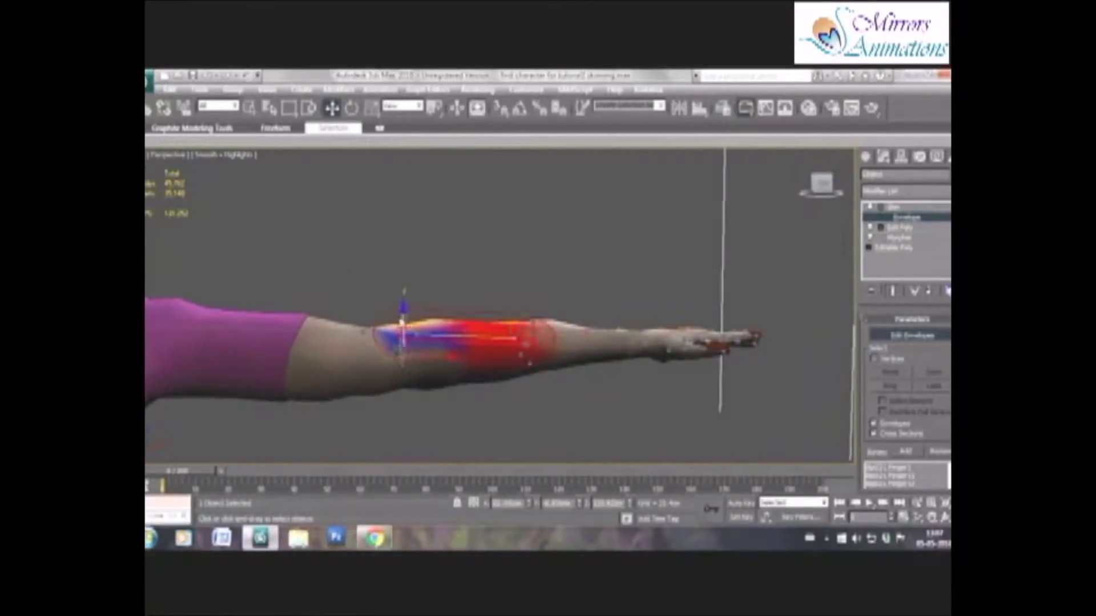
{"action": "left_click_drag", "start_coordinate": [404, 314], "coordinate": [404, 350]}
{"action": "left_click", "coordinate": [403, 341]}
{"action": "left_click_drag", "start_coordinate": [403, 312], "coordinate": [404, 352]}
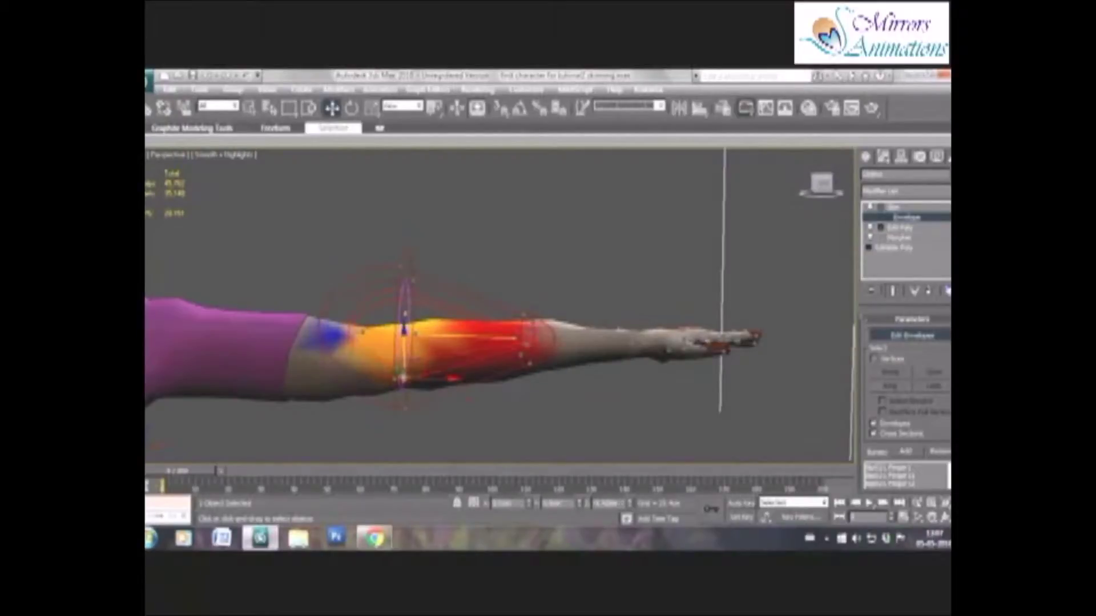
Step: Enlarge the envelope of the left forearm's elbow-side bone at its mid-forearm end
{"action": "left_click", "coordinate": [528, 363]}
{"action": "left_click_drag", "start_coordinate": [529, 337], "coordinate": [530, 358]}
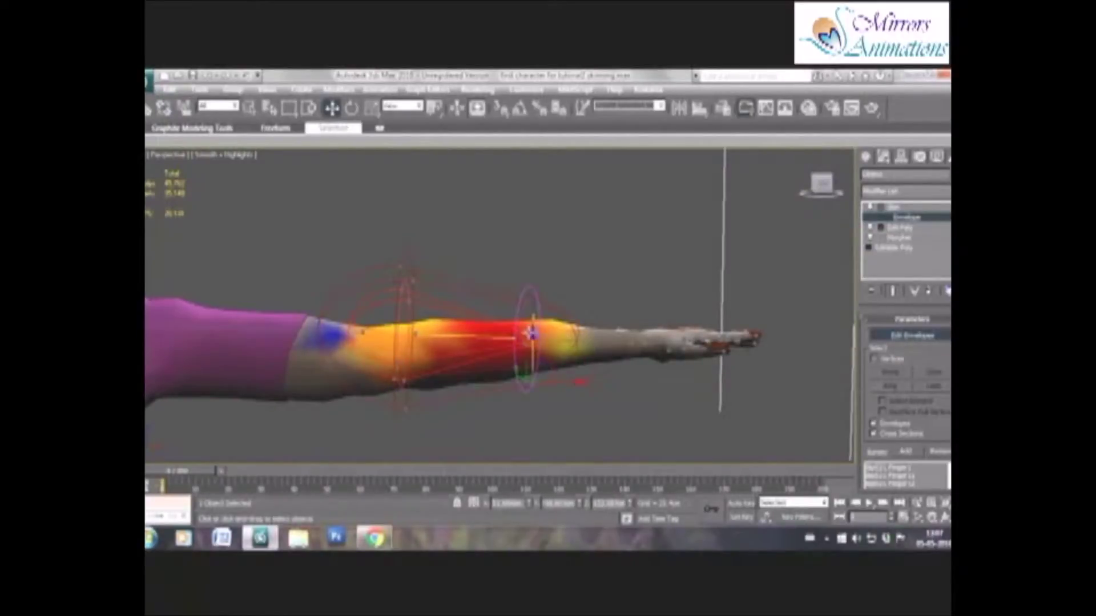
{"action": "left_click", "coordinate": [528, 330]}
{"action": "left_click_drag", "start_coordinate": [527, 285], "coordinate": [530, 260]}
Step: Select the left forearm's wrist-side bone and enlarge its envelope at the mid-forearm and wrist ends
{"action": "left_click", "coordinate": [531, 344]}
{"action": "middle_click_drag", "start_coordinate": [529, 410], "coordinate": [456, 424]}
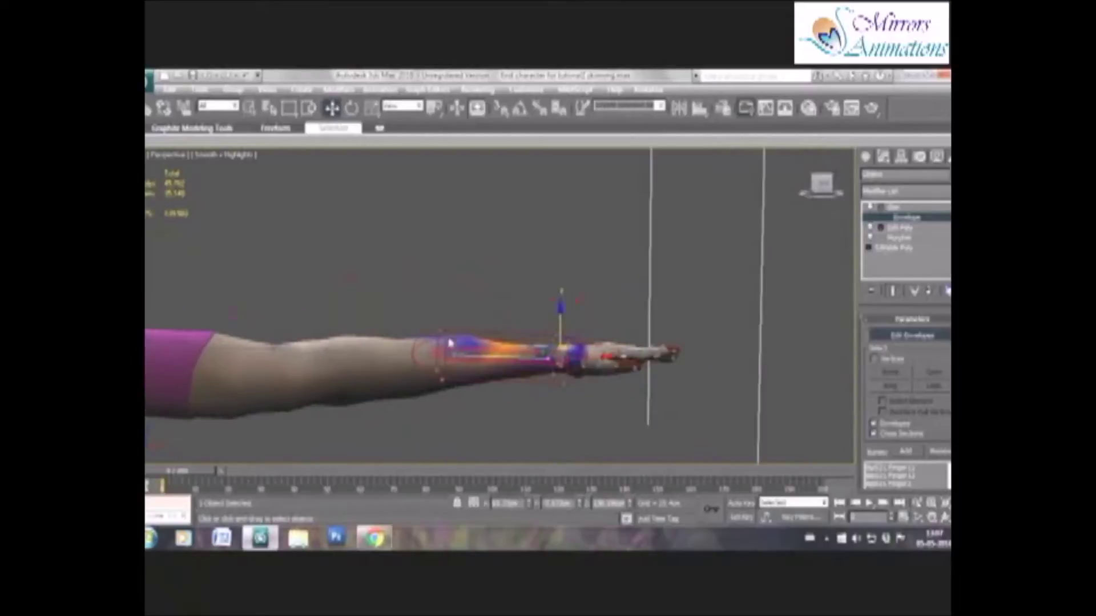
{"action": "left_click", "coordinate": [440, 332]}
{"action": "left_click_drag", "start_coordinate": [442, 284], "coordinate": [444, 262]}
{"action": "left_click", "coordinate": [447, 344]}
{"action": "left_click_drag", "start_coordinate": [443, 306], "coordinate": [447, 277]}
{"action": "left_click", "coordinate": [557, 336]}
{"action": "mouse_move", "coordinate": [555, 304]}
{"action": "left_mouse_down"}
{"action": "mouse_move", "coordinate": [555, 286]}
{"action": "mouse_move", "coordinate": [557, 301]}
{"action": "left_mouse_up"}
{"action": "left_click", "coordinate": [561, 348]}
Step: Select the upper chest spine bone and slightly shrink its outer envelope at both ends
{"action": "middle_click_drag", "start_coordinate": [329, 323], "coordinate": [485, 268]}
{"action": "scroll", "coordinate": [485, 269], "scroll_direction": "down", "scroll_amount": 2}
{"action": "left_click", "coordinate": [383, 267]}
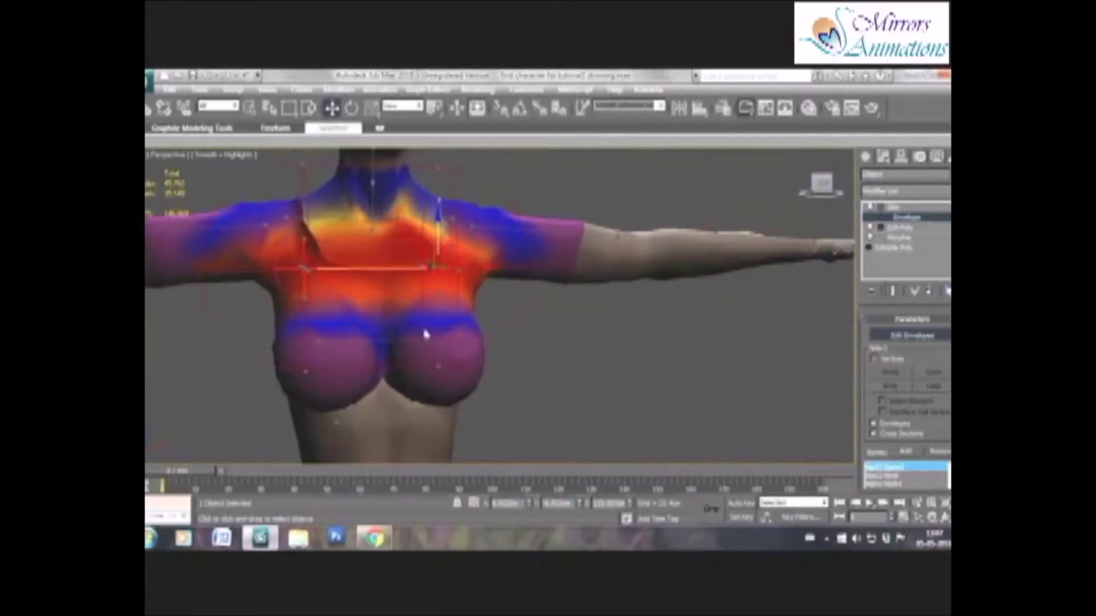
{"action": "scroll", "coordinate": [446, 359], "scroll_direction": "down", "scroll_amount": 2}
{"action": "middle_click_drag", "start_coordinate": [445, 360], "coordinate": [414, 375]}
{"action": "left_click", "coordinate": [393, 239]}
{"action": "left_click_drag", "start_coordinate": [394, 209], "coordinate": [395, 217]}
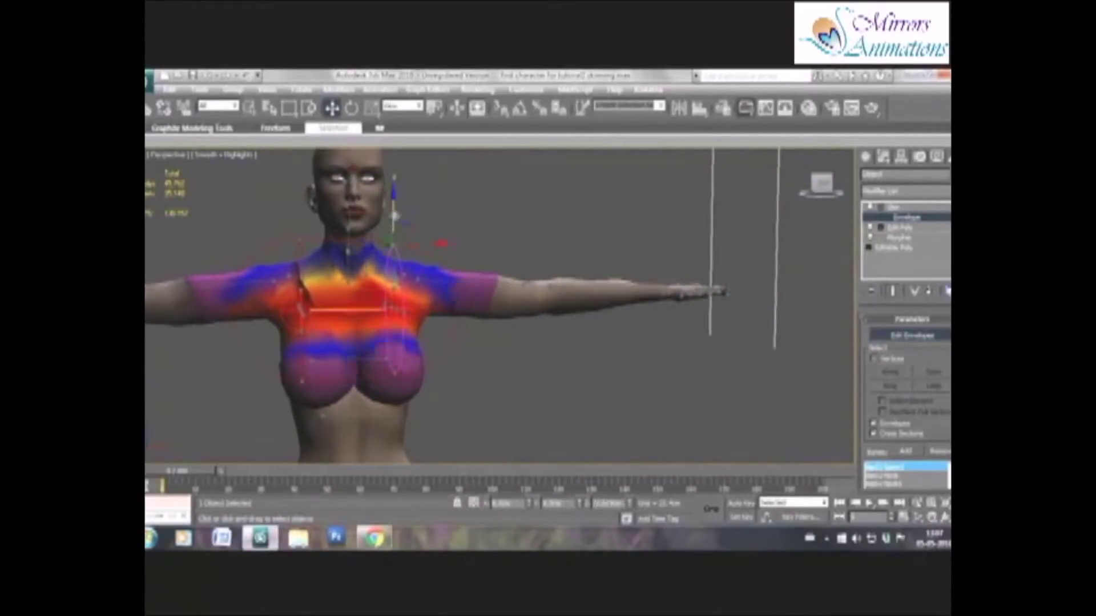
{"action": "left_click", "coordinate": [300, 241]}
{"action": "left_click_drag", "start_coordinate": [299, 217], "coordinate": [301, 225]}
Step: Examine the envelopes of the spine bones from the chest down to the abdomen
{"action": "left_click", "coordinate": [339, 359]}
{"action": "middle_click_drag", "start_coordinate": [354, 411], "coordinate": [354, 327]}
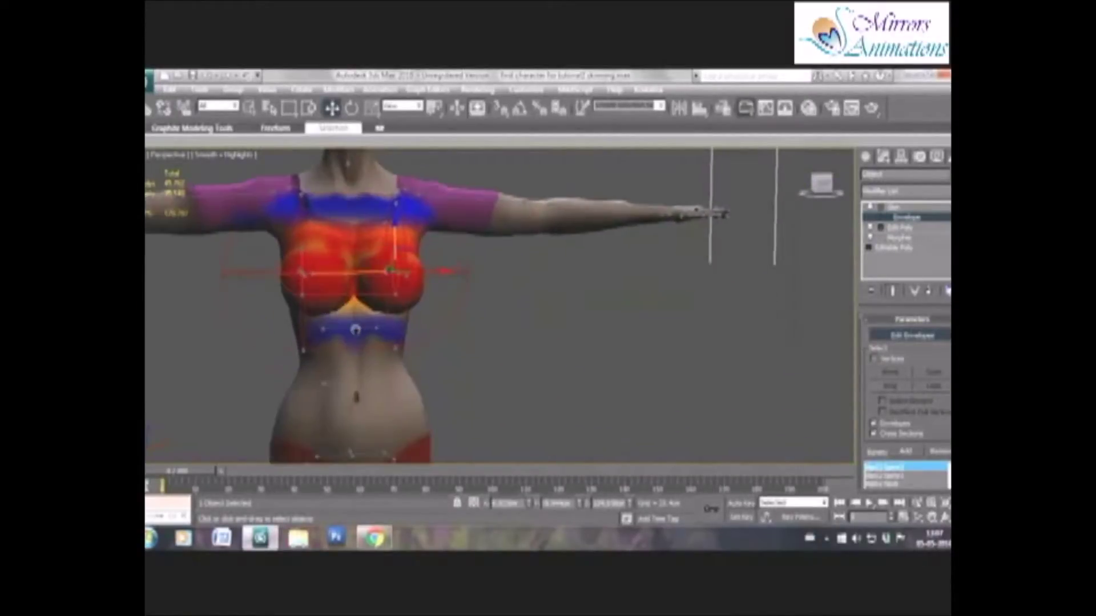
{"action": "left_click", "coordinate": [349, 325]}
{"action": "left_click", "coordinate": [343, 383]}
{"action": "middle_click_drag", "start_coordinate": [383, 442], "coordinate": [379, 311]}
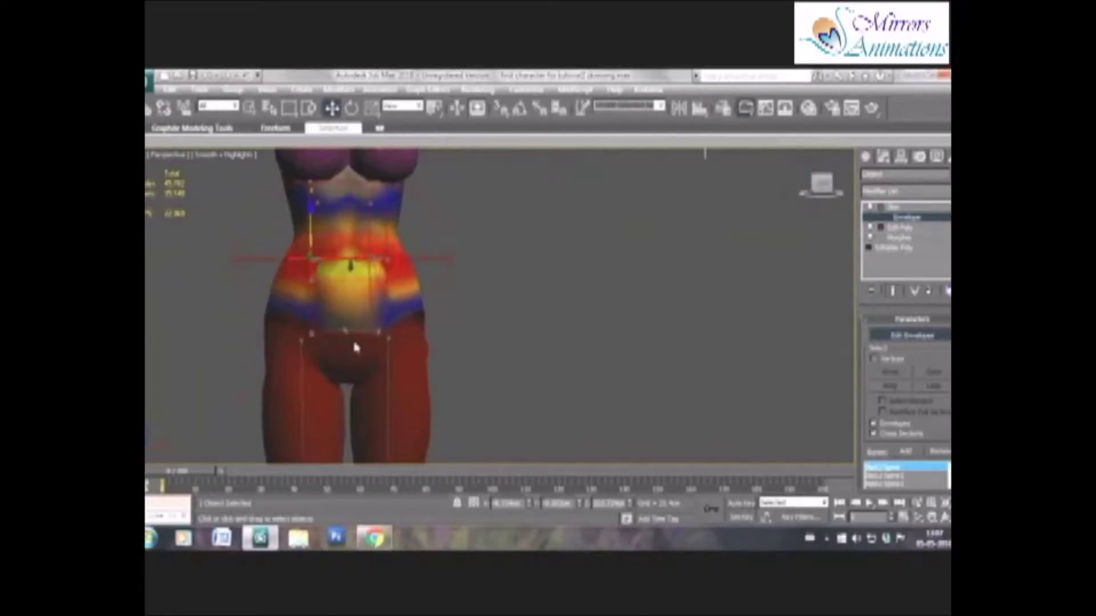
Step: Select the pelvis bone and shrink its outer envelope at both hips
{"action": "left_click", "coordinate": [357, 327]}
{"action": "middle_click_drag", "start_coordinate": [379, 377], "coordinate": [378, 342]}
{"action": "left_click", "coordinate": [304, 375]}
{"action": "left_click_drag", "start_coordinate": [305, 342], "coordinate": [305, 331]}
{"action": "left_click", "coordinate": [389, 375]}
{"action": "left_click_drag", "start_coordinate": [389, 341], "coordinate": [389, 326]}
Step: Enlarge the pelvis bone's inner envelope at both hips
{"action": "left_click", "coordinate": [389, 265]}
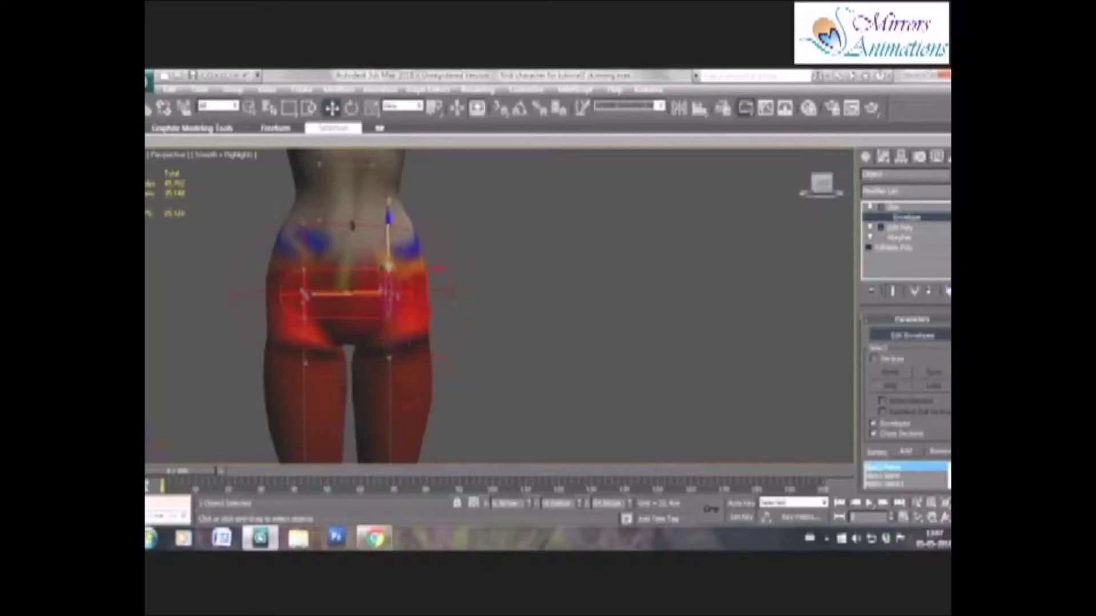
{"action": "left_click_drag", "start_coordinate": [388, 245], "coordinate": [388, 229]}
{"action": "left_click", "coordinate": [304, 267]}
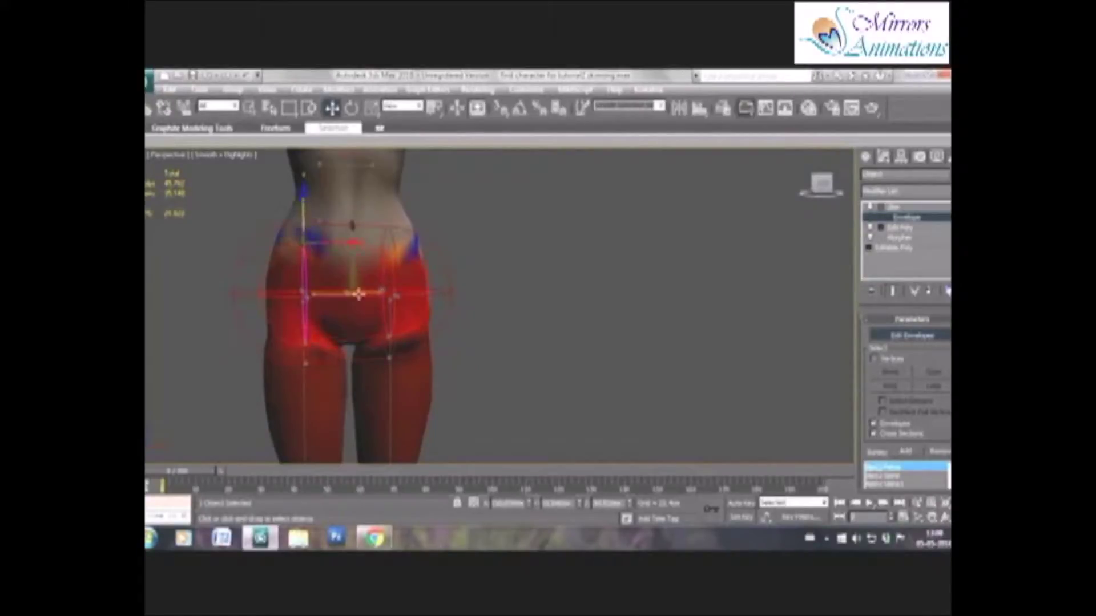
{"action": "left_click", "coordinate": [391, 335]}
{"action": "left_click_drag", "start_coordinate": [390, 299], "coordinate": [391, 306]}
Step: Select the left thigh bone and widen its envelope at the hip end
{"action": "scroll", "coordinate": [399, 320], "scroll_direction": "down", "scroll_amount": 3}
{"action": "middle_click_drag", "start_coordinate": [519, 388], "coordinate": [522, 323], "text": "alt"}
{"action": "scroll", "coordinate": [485, 320], "scroll_direction": "up", "scroll_amount": 3}
{"action": "left_click", "coordinate": [409, 297]}
{"action": "middle_click_drag", "start_coordinate": [440, 308], "coordinate": [436, 396]}
{"action": "scroll", "coordinate": [430, 371], "scroll_direction": "up", "scroll_amount": 3}
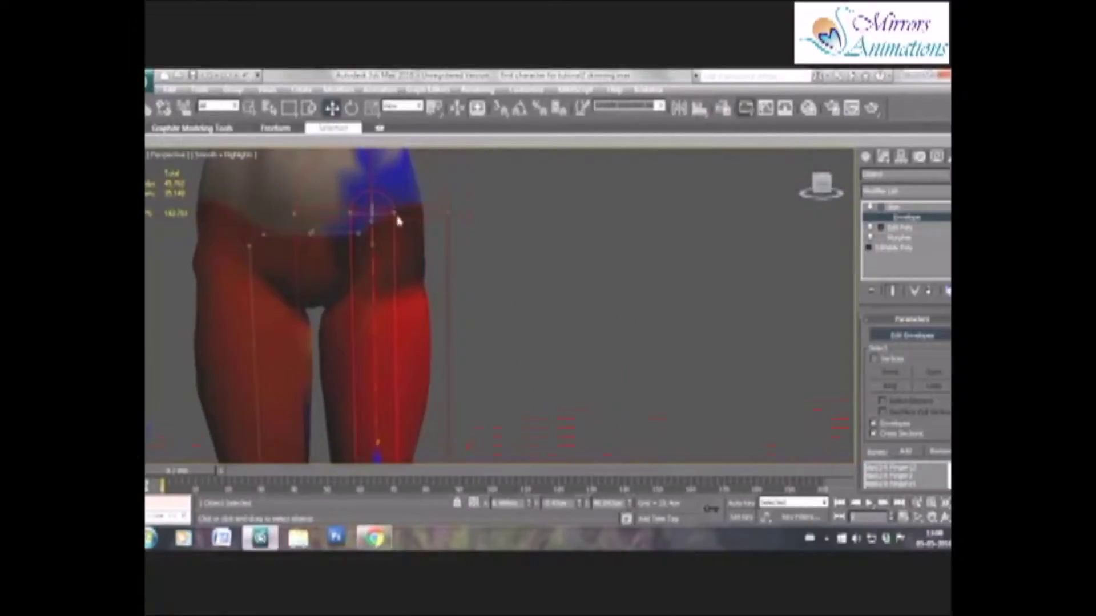
{"action": "left_click", "coordinate": [395, 213]}
{"action": "left_click_drag", "start_coordinate": [420, 213], "coordinate": [484, 212]}
{"action": "left_click", "coordinate": [448, 212]}
{"action": "left_click", "coordinate": [427, 211]}
Step: Widen the left thigh bone's inner envelope at the knee end
{"action": "middle_click_drag", "start_coordinate": [363, 401], "coordinate": [351, 257]}
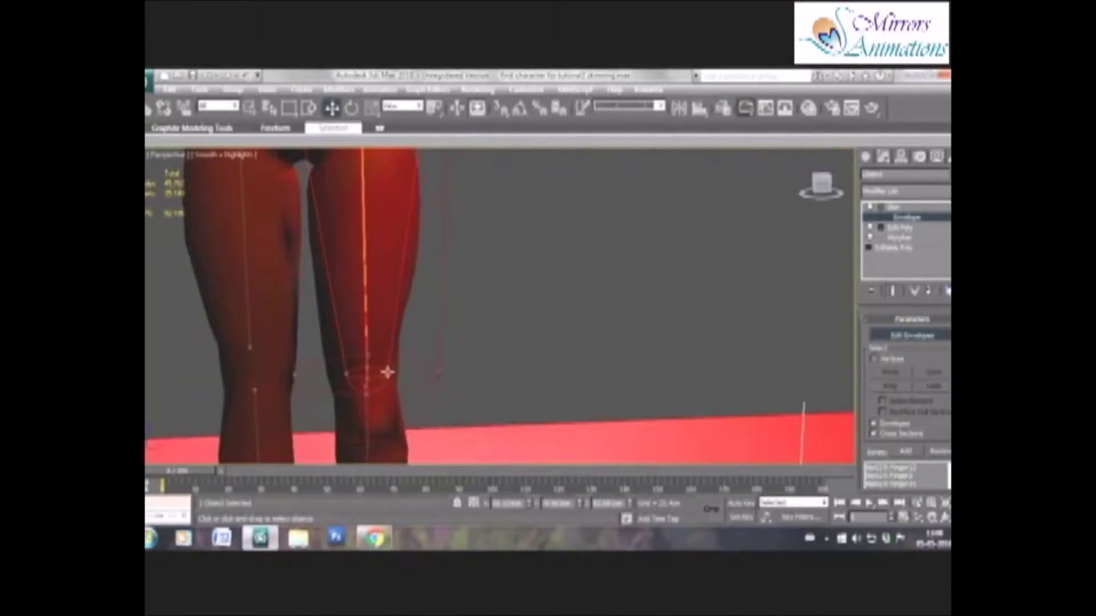
{"action": "left_click", "coordinate": [388, 372]}
{"action": "left_click_drag", "start_coordinate": [419, 373], "coordinate": [466, 370]}
Step: Select the left calf's upper bone and widen its outer and inner envelopes at the knee end
{"action": "middle_click_drag", "start_coordinate": [385, 445], "coordinate": [387, 367]}
{"action": "left_click", "coordinate": [370, 385]}
{"action": "left_click", "coordinate": [403, 293]}
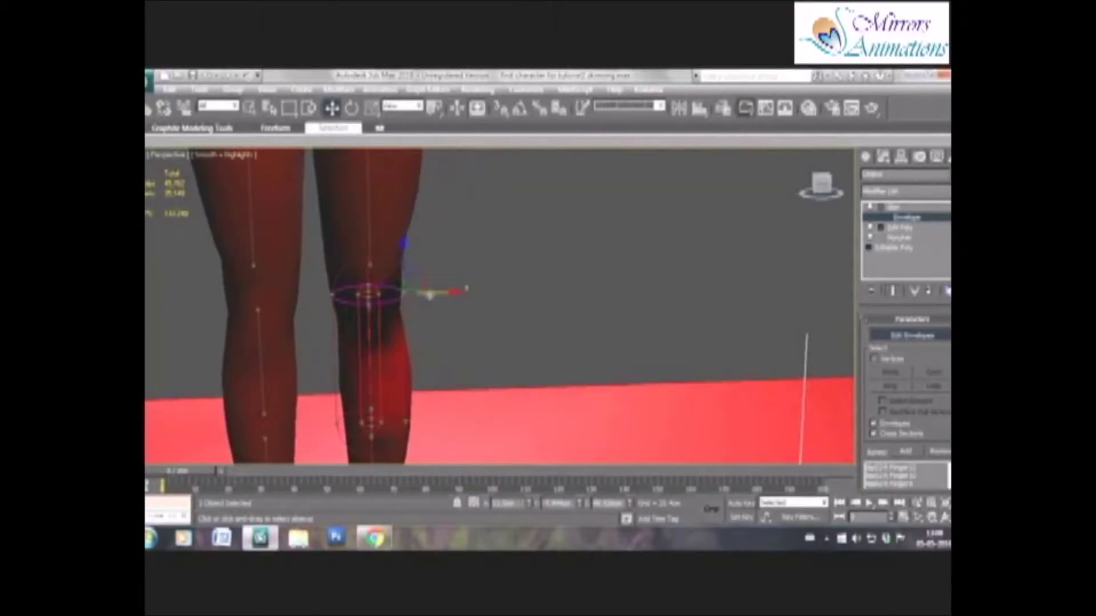
{"action": "mouse_move", "coordinate": [431, 294]}
{"action": "left_mouse_down"}
{"action": "mouse_move", "coordinate": [455, 297]}
{"action": "mouse_move", "coordinate": [430, 297]}
{"action": "left_mouse_up"}
{"action": "left_click", "coordinate": [378, 295]}
Step: Widen the outer and inner envelopes at the lower end of the left calf's upper bone
{"action": "middle_click_drag", "start_coordinate": [384, 411], "coordinate": [384, 342]}
{"action": "left_click", "coordinate": [404, 355]}
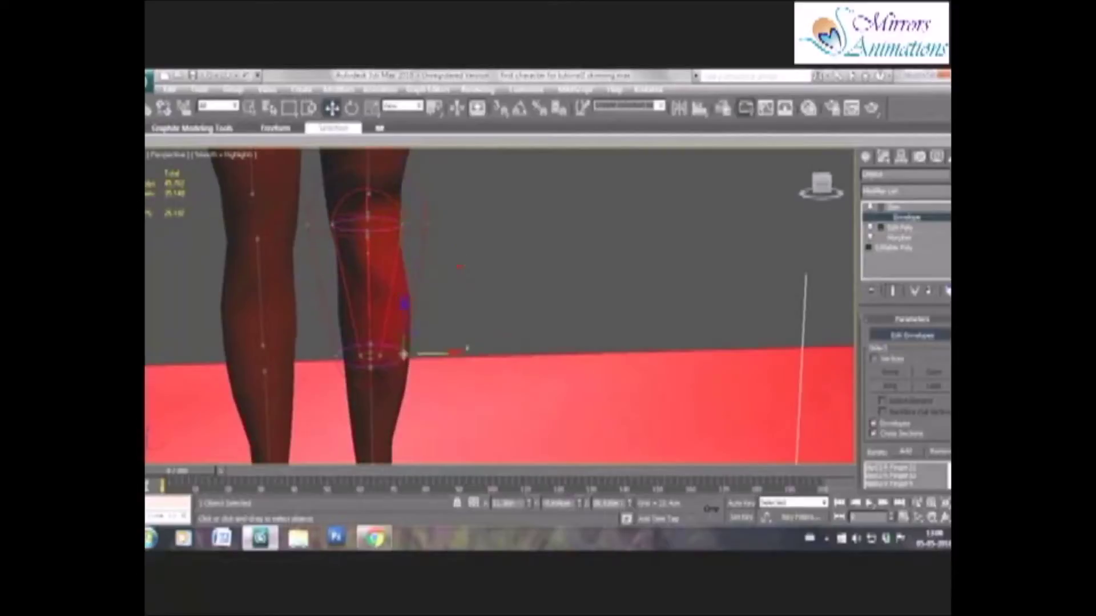
{"action": "mouse_move", "coordinate": [440, 355]}
{"action": "left_mouse_down"}
{"action": "mouse_move", "coordinate": [455, 355]}
{"action": "mouse_move", "coordinate": [444, 354]}
{"action": "left_mouse_up"}
{"action": "left_click", "coordinate": [379, 355]}
Step: Select the left calf's lower bone and widen its outer and inner envelopes at the mid-calf end
{"action": "middle_click_drag", "start_coordinate": [369, 432], "coordinate": [367, 336]}
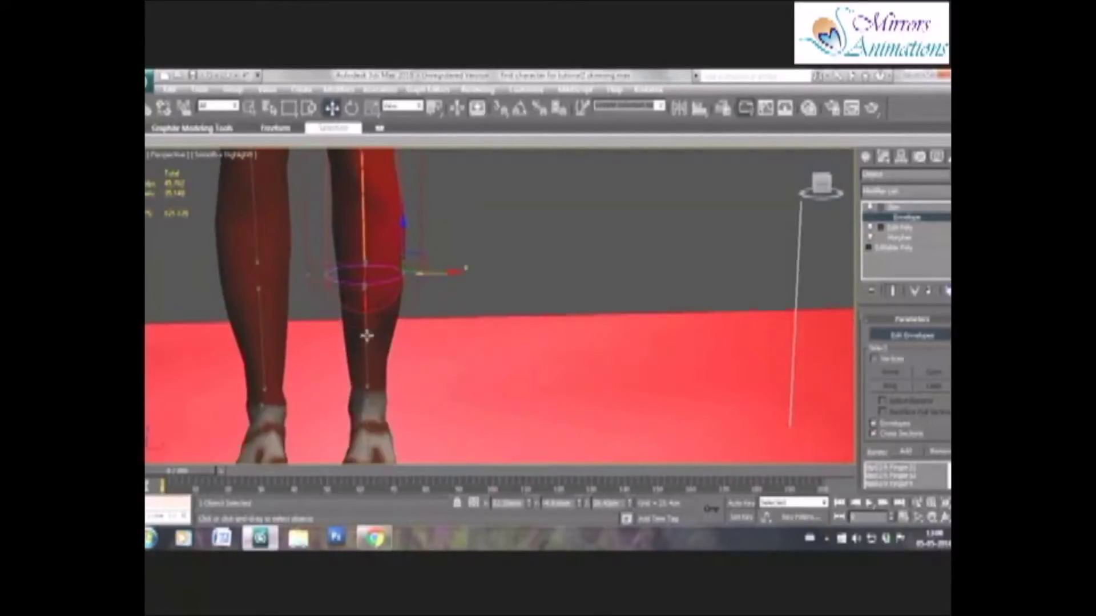
{"action": "left_click", "coordinate": [367, 336]}
{"action": "left_click", "coordinate": [400, 275]}
{"action": "mouse_move", "coordinate": [436, 276]}
{"action": "left_mouse_down"}
{"action": "mouse_move", "coordinate": [457, 275]}
{"action": "mouse_move", "coordinate": [437, 277]}
{"action": "left_mouse_up"}
{"action": "left_click", "coordinate": [375, 275]}
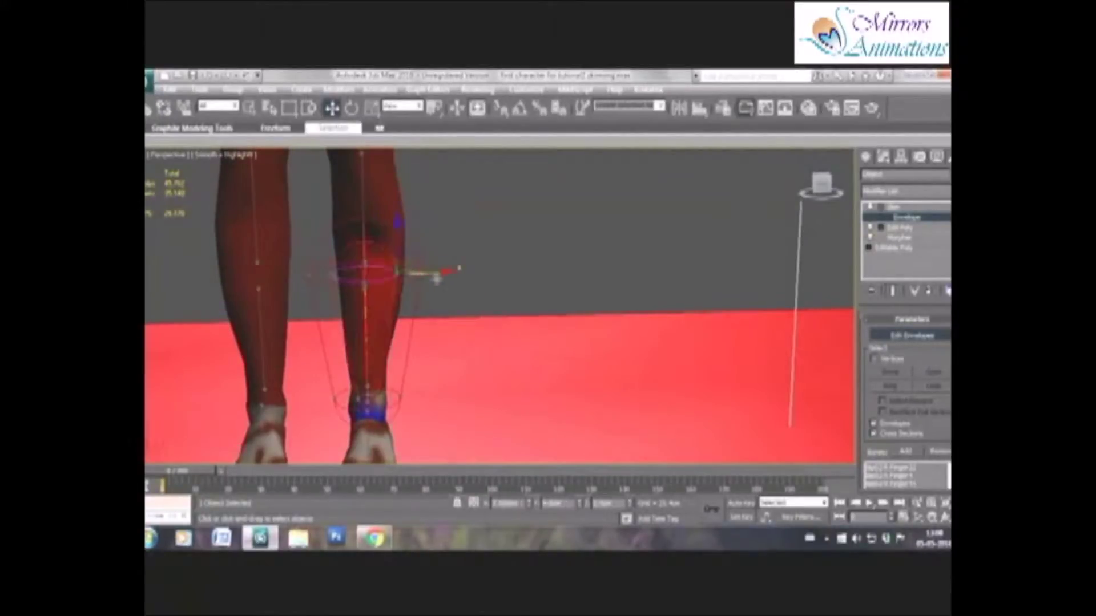
Step: Widen the outer and inner envelopes of the left calf's lower bone at the ankle end
{"action": "left_click", "coordinate": [401, 398]}
{"action": "mouse_move", "coordinate": [425, 396]}
{"action": "left_mouse_down"}
{"action": "mouse_move", "coordinate": [442, 396]}
{"action": "mouse_move", "coordinate": [417, 397]}
{"action": "left_mouse_up"}
{"action": "left_click", "coordinate": [377, 399]}
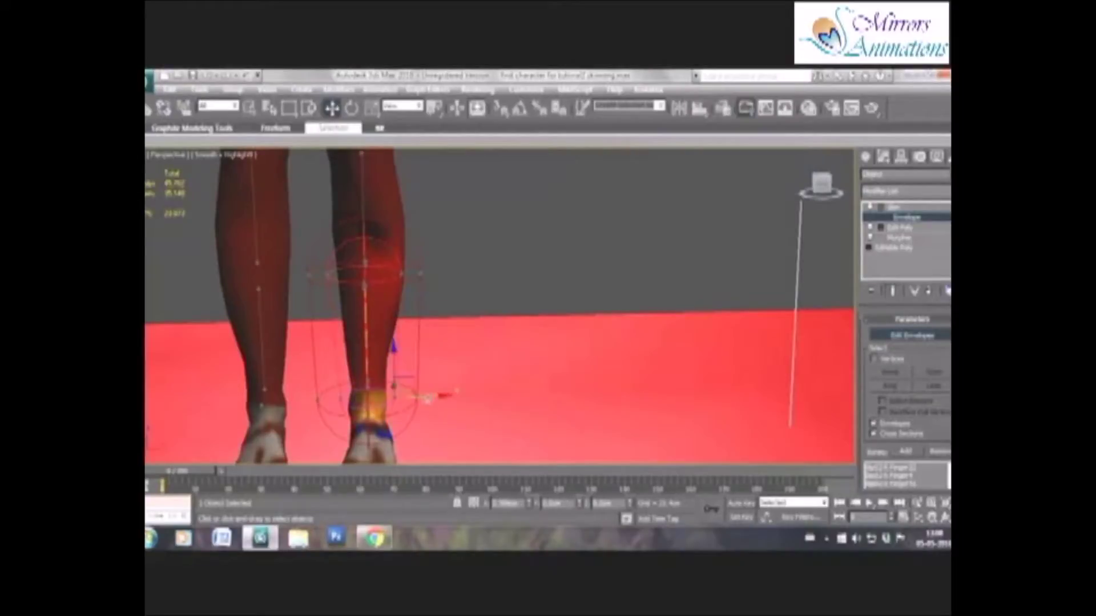
Step: Select the left foot bone and shrink its outer envelope at the ankle and toe ends until it clears the right foot
{"action": "middle_click_drag", "start_coordinate": [418, 396], "coordinate": [416, 344]}
{"action": "left_click", "coordinate": [367, 398]}
{"action": "scroll", "coordinate": [255, 362], "scroll_direction": "down", "scroll_amount": 2}
{"action": "scroll", "coordinate": [301, 368], "scroll_direction": "up", "scroll_amount": 1}
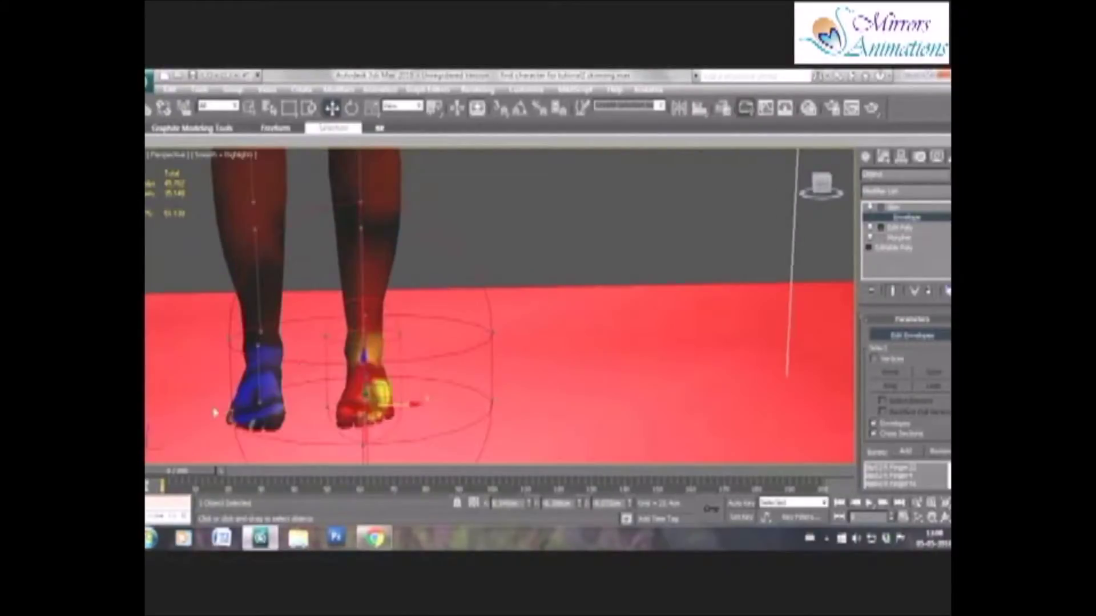
{"action": "left_click", "coordinate": [229, 341]}
{"action": "left_click_drag", "start_coordinate": [267, 339], "coordinate": [344, 339]}
{"action": "middle_click_drag", "start_coordinate": [184, 433], "coordinate": [174, 367]}
{"action": "left_click", "coordinate": [221, 352]}
{"action": "left_click_drag", "start_coordinate": [261, 349], "coordinate": [323, 346]}
Step: Review the whole character and examine the envelope weighting of the right thigh bone
{"action": "mouse_move", "coordinate": [544, 311]}
{"action": "middle_mouse_down", "text": "alt"}
{"action": "mouse_move", "coordinate": [495, 301]}
{"action": "mouse_move", "coordinate": [542, 294]}
{"action": "middle_mouse_up", "text": "alt"}
{"action": "scroll", "coordinate": [445, 213], "scroll_direction": "down", "scroll_amount": 1}
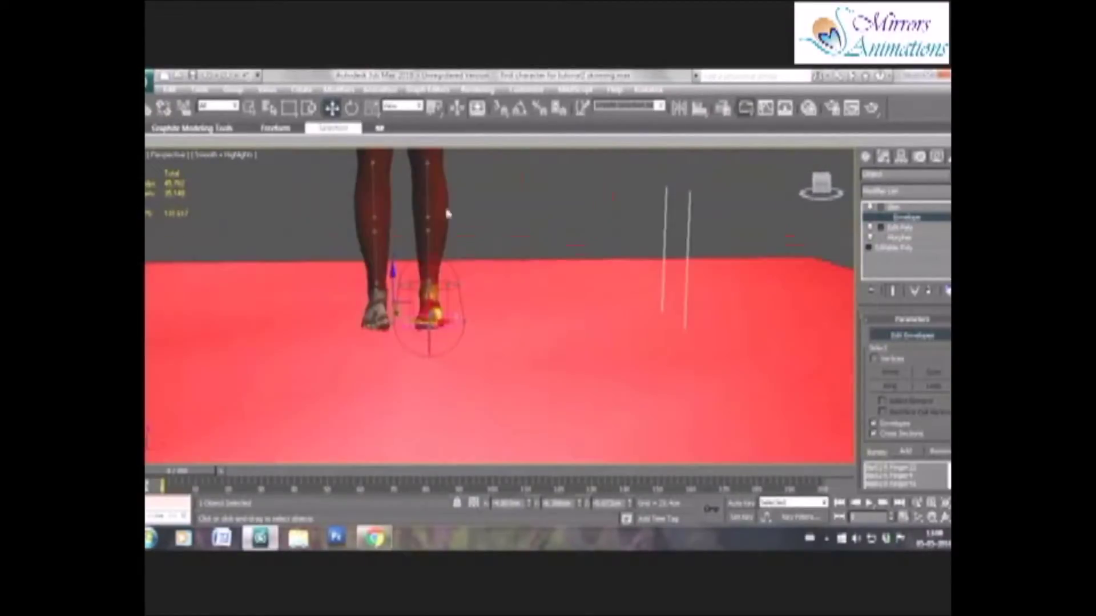
{"action": "middle_click_drag", "start_coordinate": [445, 213], "coordinate": [454, 384]}
{"action": "scroll", "coordinate": [331, 368], "scroll_direction": "down", "scroll_amount": 1}
{"action": "middle_click_drag", "start_coordinate": [330, 369], "coordinate": [343, 256]}
{"action": "scroll", "coordinate": [343, 256], "scroll_direction": "down", "scroll_amount": 1}
{"action": "middle_click_drag", "start_coordinate": [445, 394], "coordinate": [438, 339]}
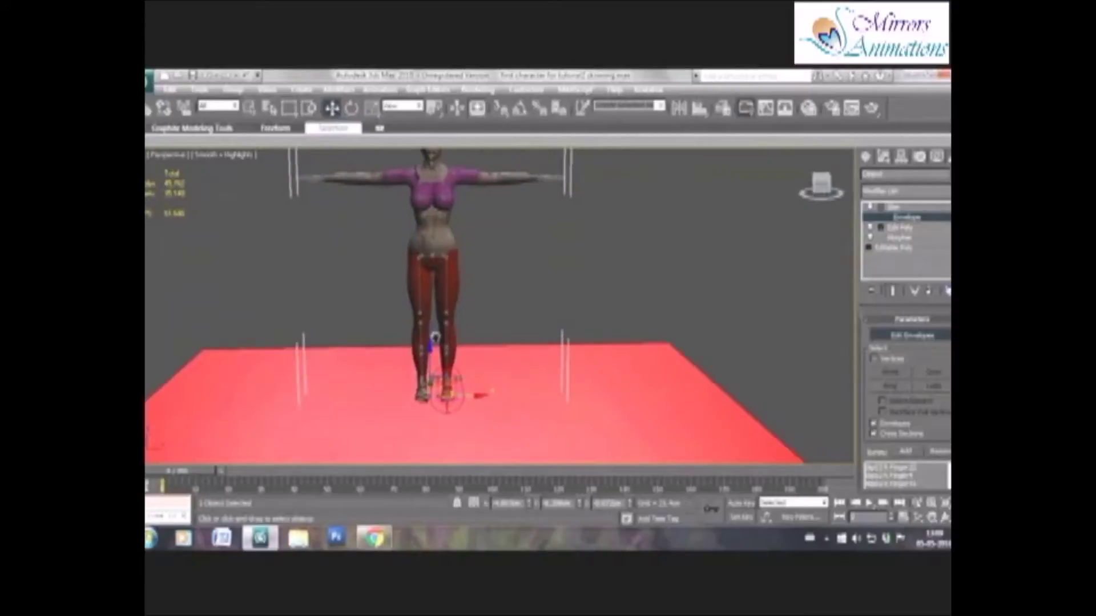
{"action": "scroll", "coordinate": [438, 338], "scroll_direction": "up", "scroll_amount": 3}
{"action": "left_click", "coordinate": [335, 275]}
{"action": "left_click", "coordinate": [383, 181]}
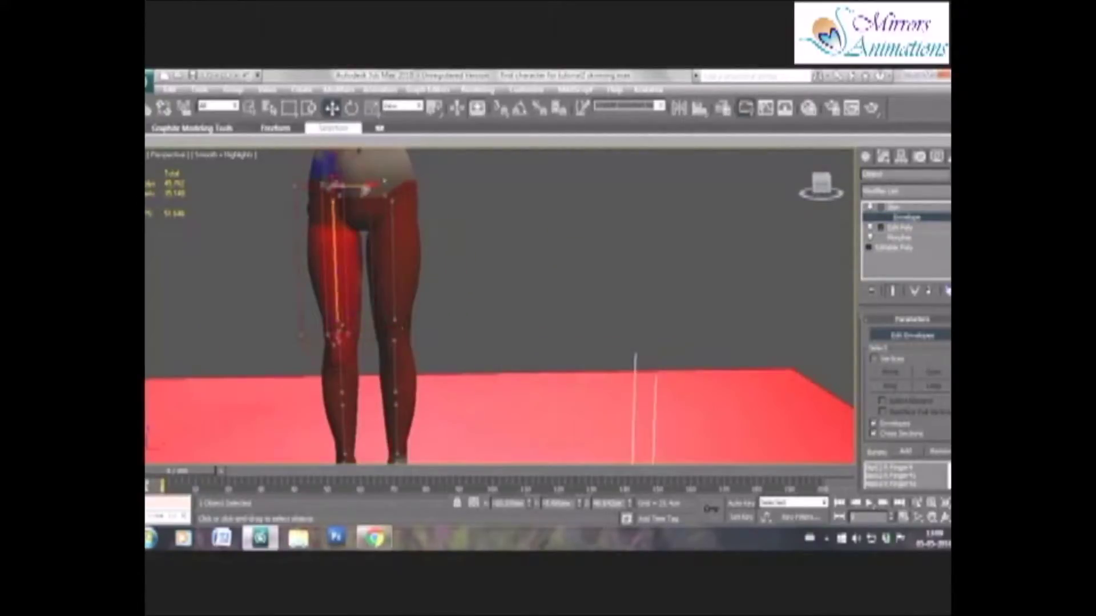
{"action": "middle_click_drag", "start_coordinate": [340, 195], "coordinate": [416, 340]}
Step: Select the right upper arm bone and enlarge its inner envelope at the shoulder end
{"action": "left_click", "coordinate": [371, 316]}
{"action": "left_click", "coordinate": [298, 334]}
{"action": "scroll", "coordinate": [417, 340], "scroll_direction": "up", "scroll_amount": 3}
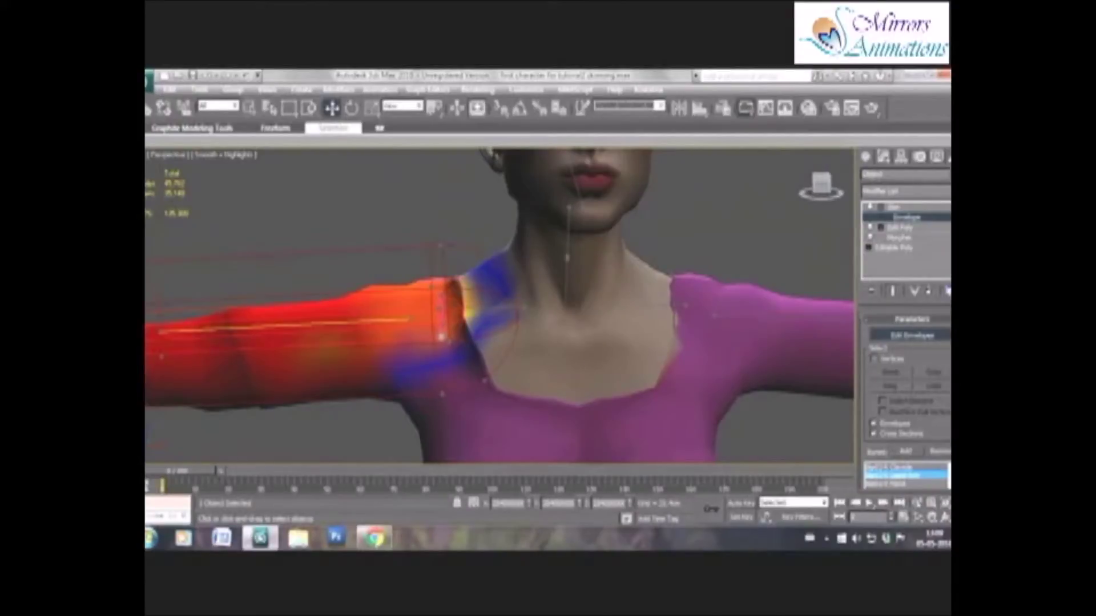
{"action": "left_click_drag", "start_coordinate": [441, 336], "coordinate": [441, 360]}
{"action": "scroll", "coordinate": [474, 396], "scroll_direction": "down", "scroll_amount": 4}
{"action": "middle_click_drag", "start_coordinate": [580, 406], "coordinate": [602, 353]}
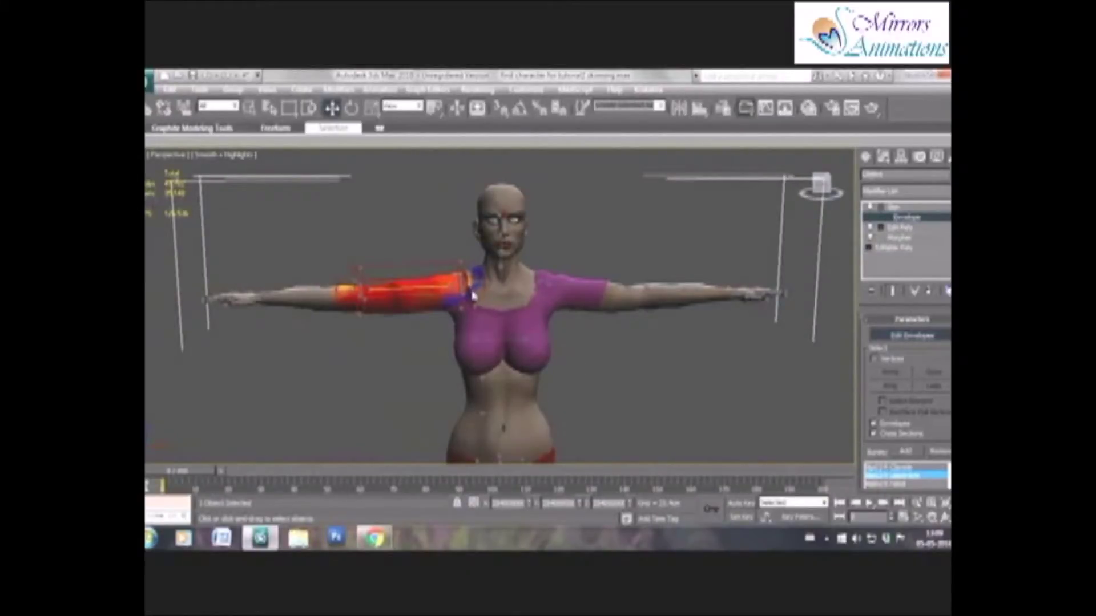
Step: Enable vertex selection and raise the absolute weight of the mid-upper-arm vertices for the left upper arm bone
{"action": "left_click", "coordinate": [879, 361]}
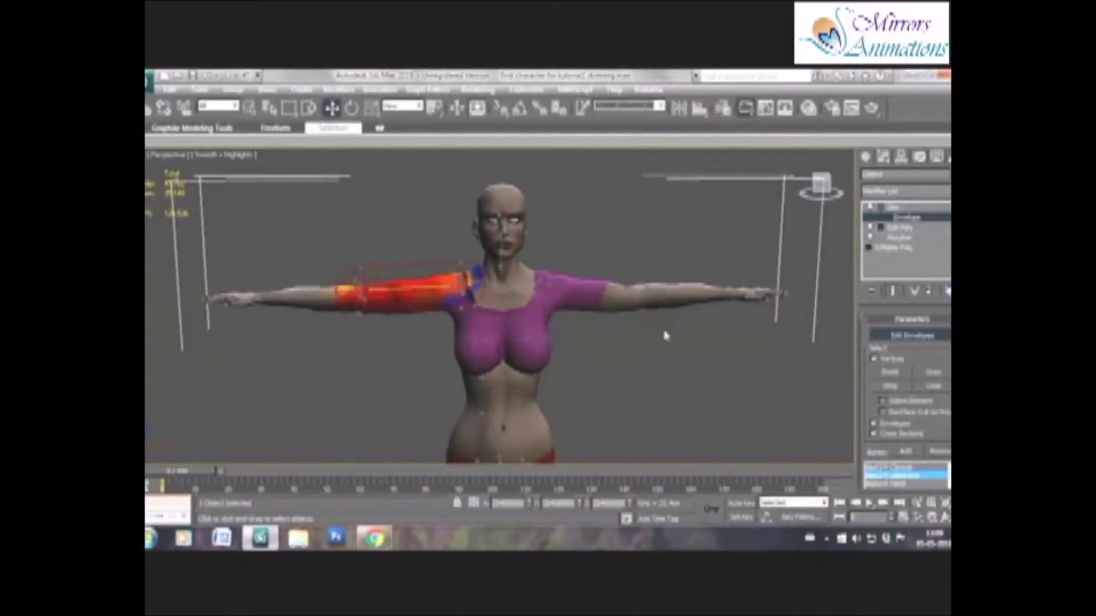
{"action": "scroll", "coordinate": [539, 335], "scroll_direction": "up", "scroll_amount": 4}
{"action": "middle_click_drag", "start_coordinate": [538, 335], "coordinate": [413, 335]}
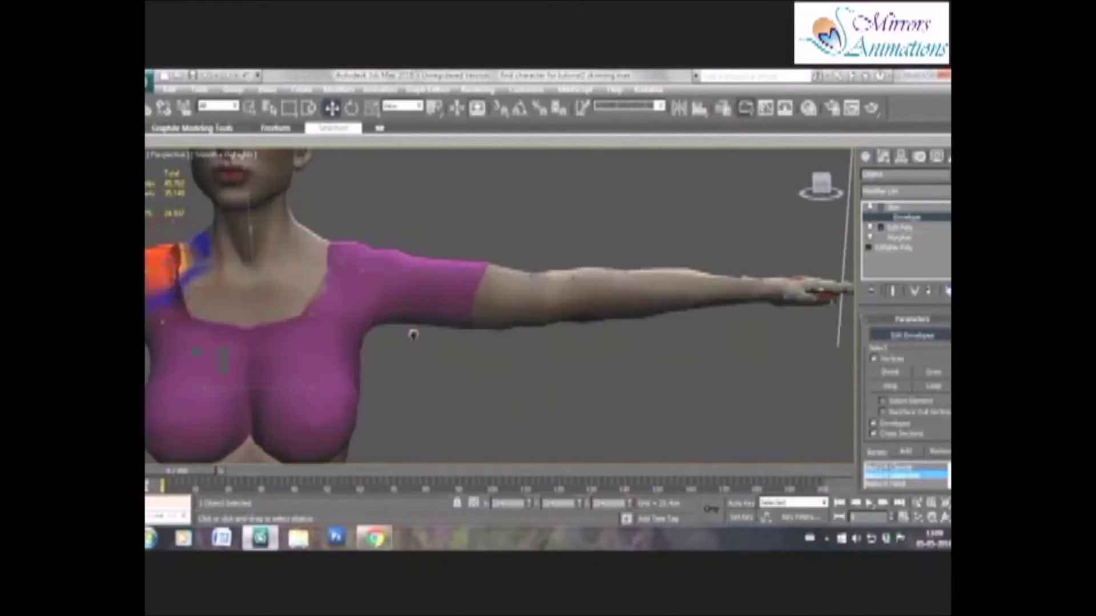
{"action": "left_click", "coordinate": [427, 273]}
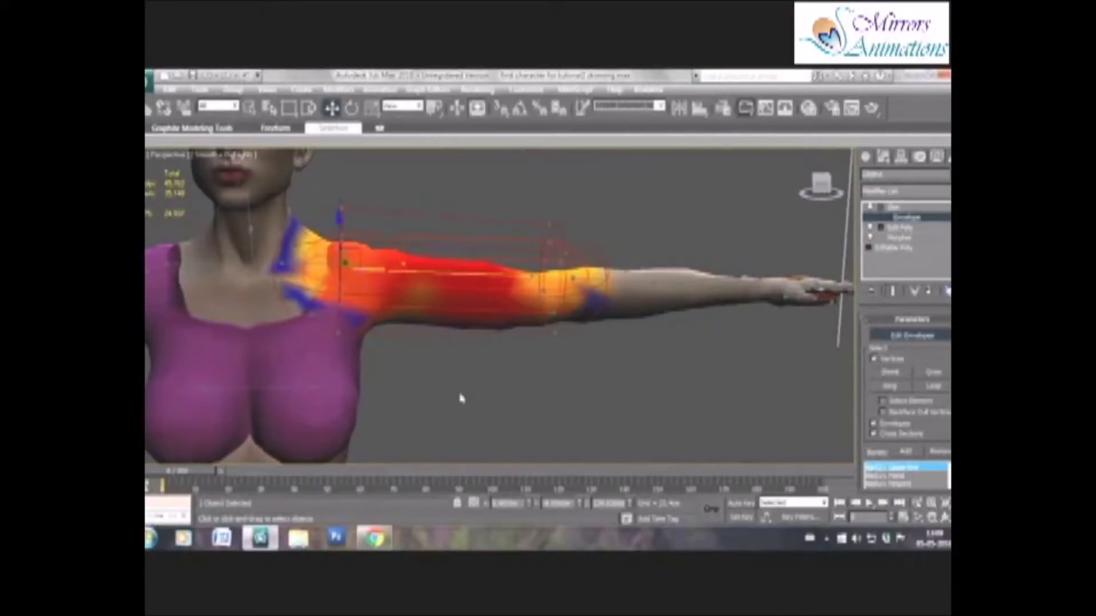
{"action": "left_click_drag", "start_coordinate": [461, 398], "coordinate": [496, 228]}
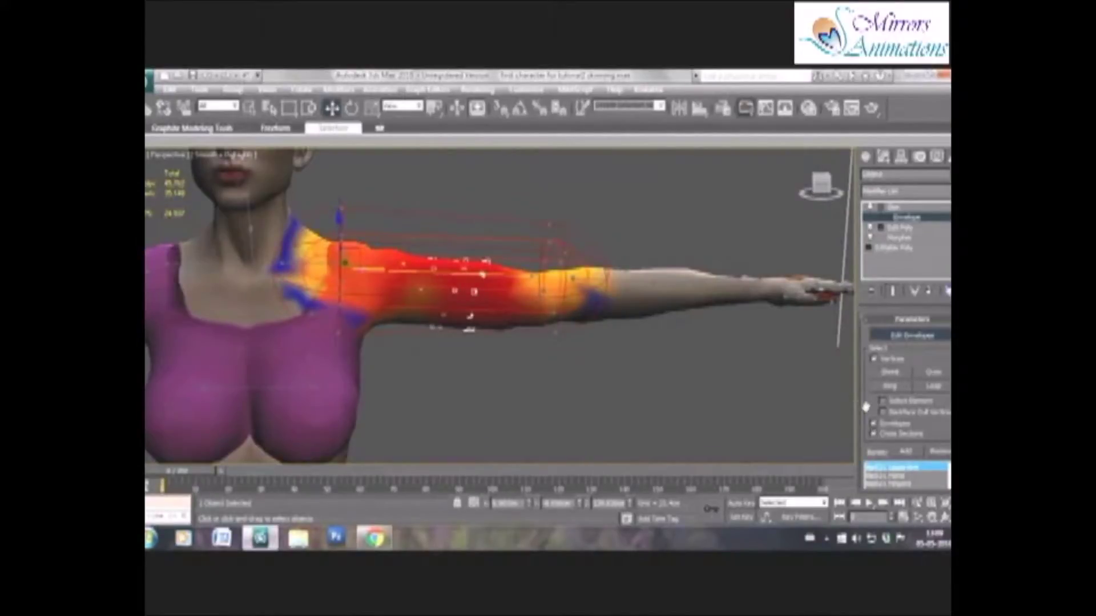
{"action": "scroll", "coordinate": [913, 451], "scroll_direction": "down", "scroll_amount": 8}
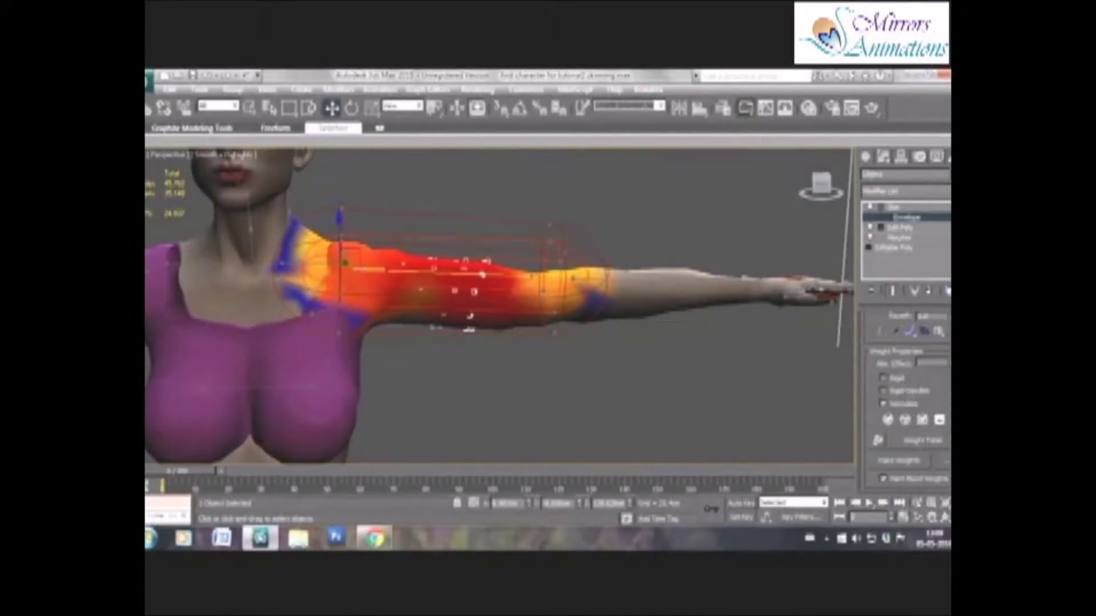
{"action": "left_click_drag", "start_coordinate": [949, 363], "coordinate": [949, 325]}
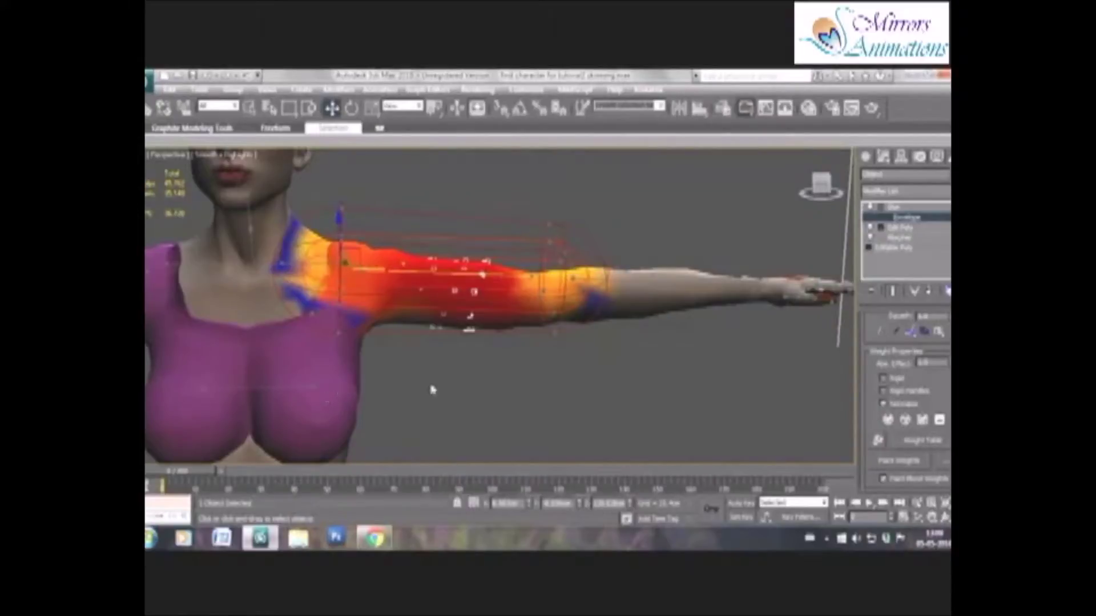
Step: Select the left forearm bone and the vertices around the middle of the forearm, and leave envelope editing
{"action": "middle_click_drag", "start_coordinate": [632, 296], "coordinate": [484, 303]}
{"action": "scroll", "coordinate": [482, 302], "scroll_direction": "up", "scroll_amount": 3}
{"action": "left_click", "coordinate": [465, 282]}
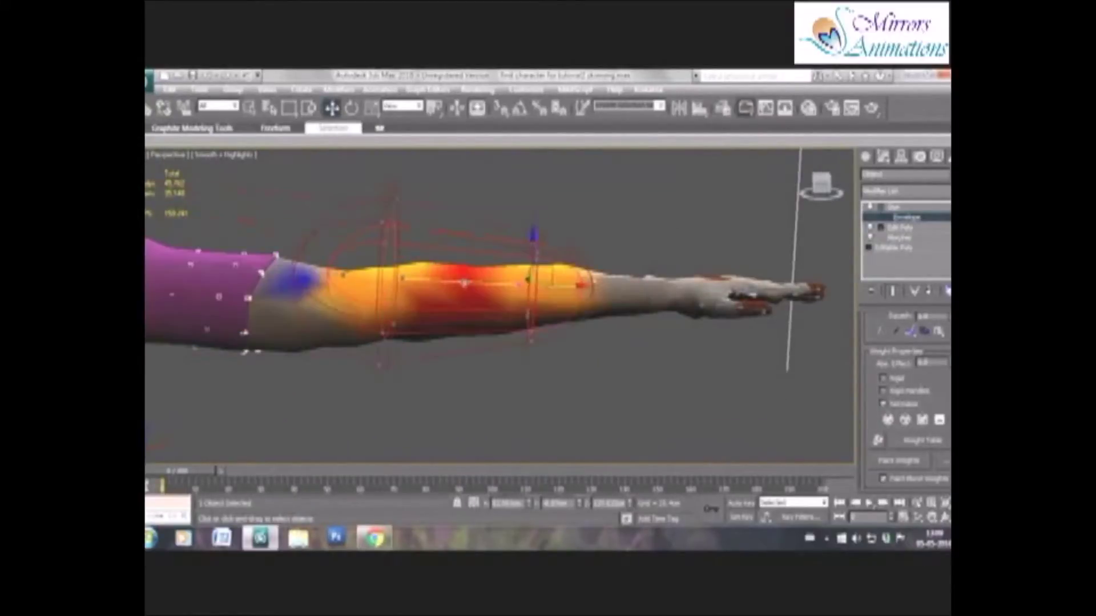
{"action": "left_click_drag", "start_coordinate": [445, 379], "coordinate": [481, 221]}
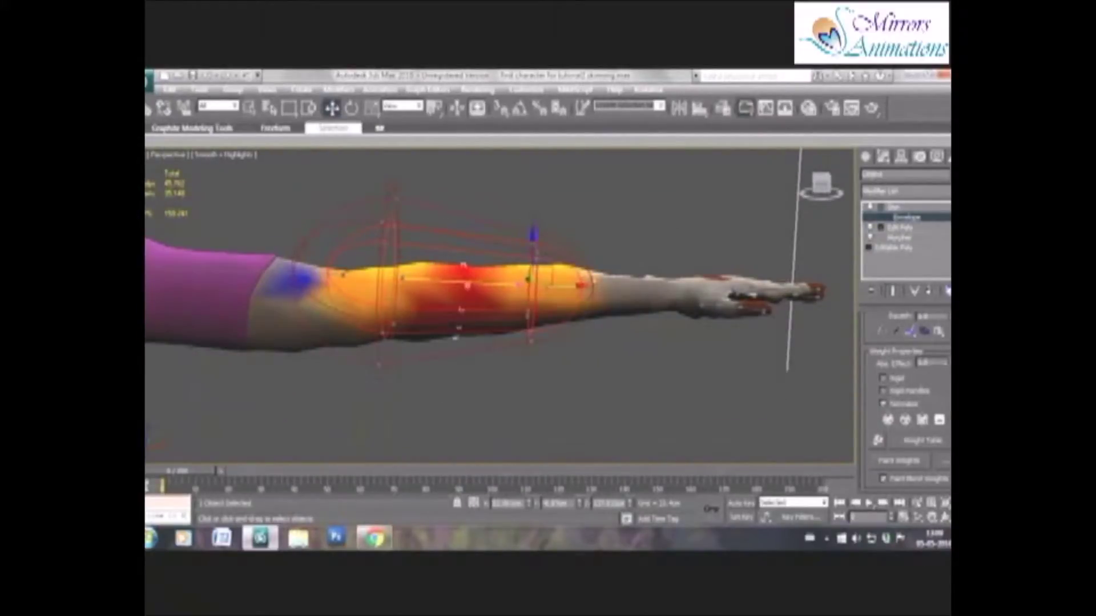
{"action": "scroll", "coordinate": [341, 381], "scroll_direction": "down", "scroll_amount": 10}
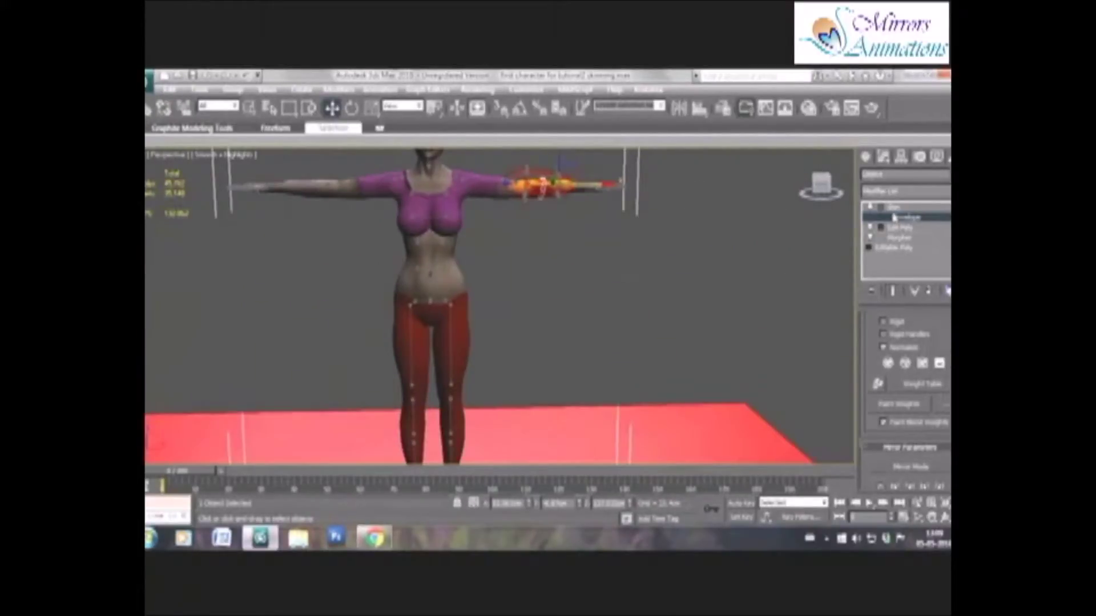
{"action": "left_click", "coordinate": [892, 209]}
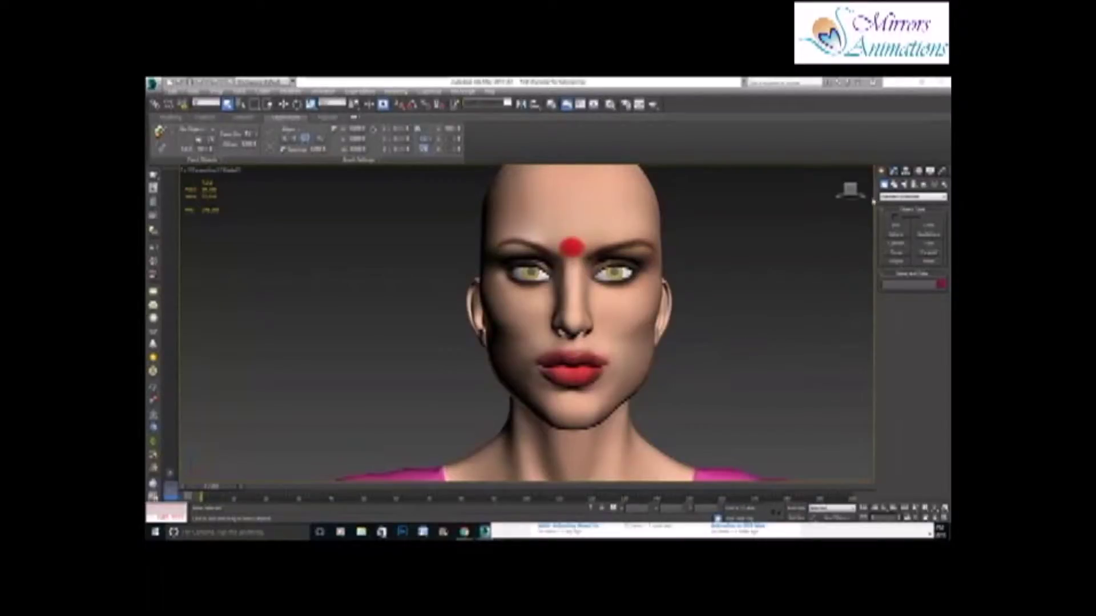
Step: Turn off the TurboSmooth modifier on the character mesh and show the hidden bone objects
{"action": "scroll", "coordinate": [582, 325], "scroll_direction": "down", "scroll_amount": 5}
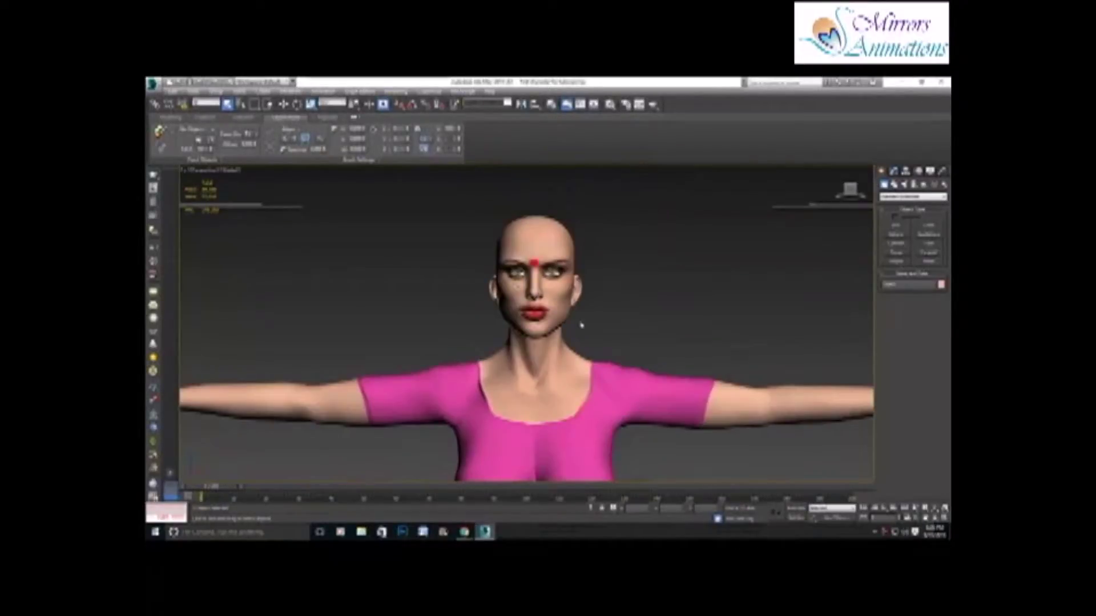
{"action": "left_click", "coordinate": [894, 170]}
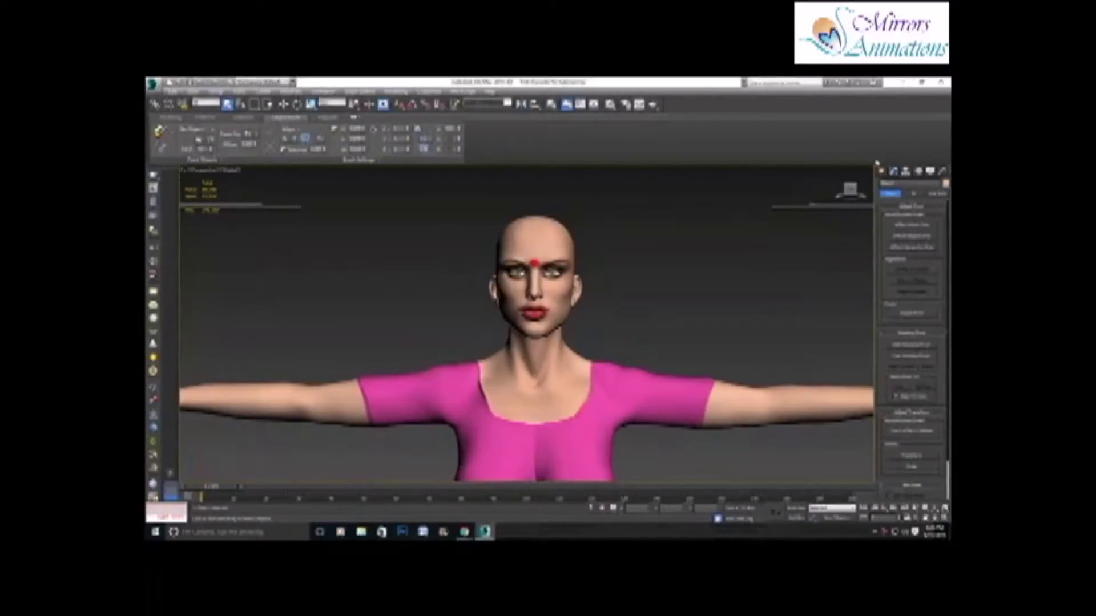
{"action": "left_click", "coordinate": [894, 172]}
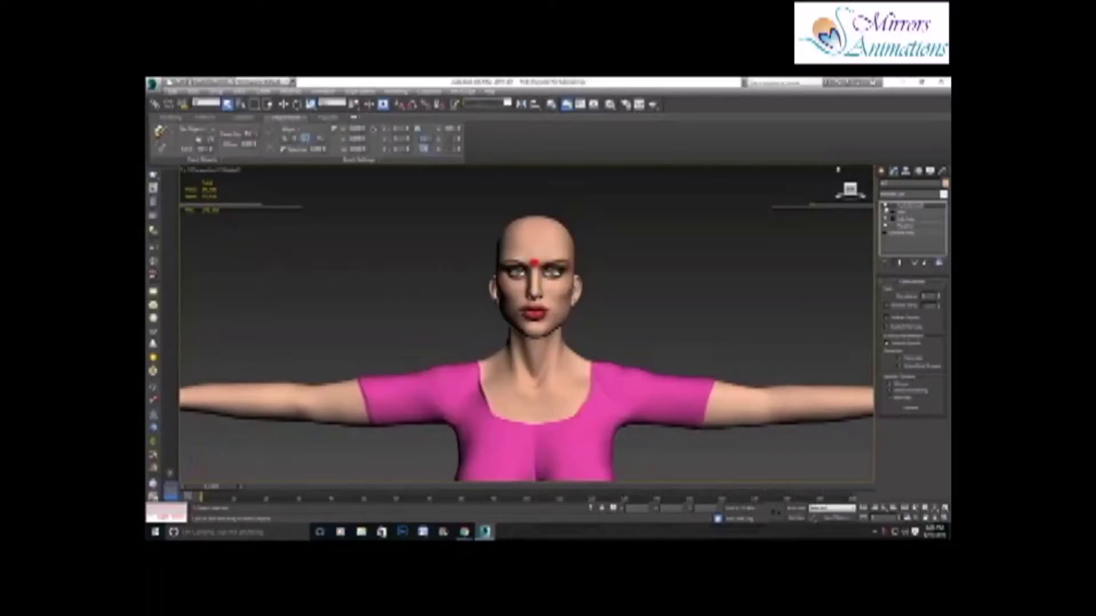
{"action": "left_click", "coordinate": [885, 206]}
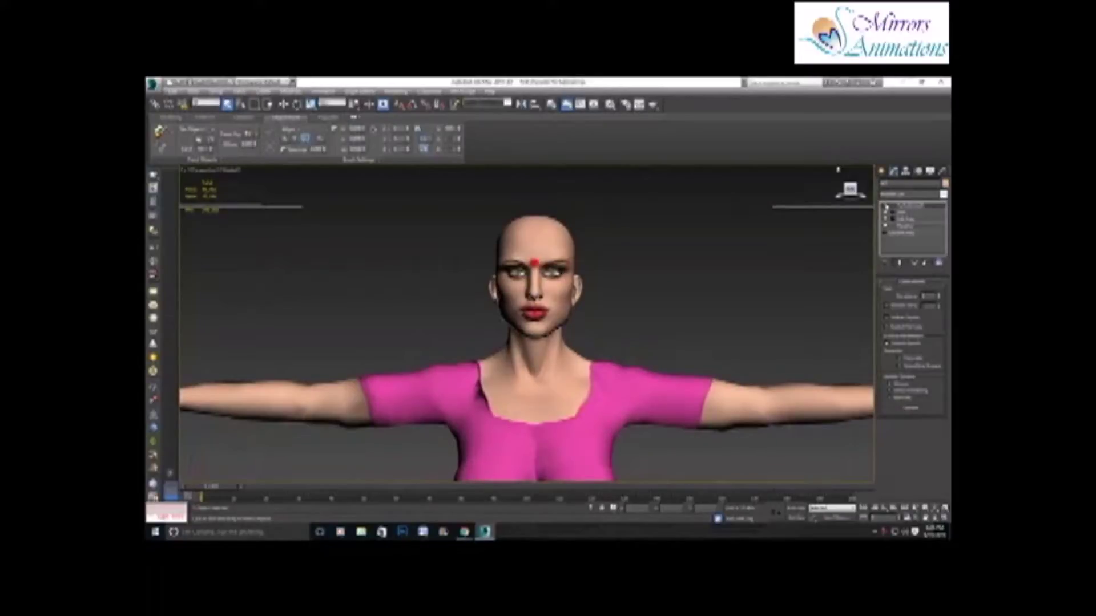
{"action": "left_click", "coordinate": [930, 173]}
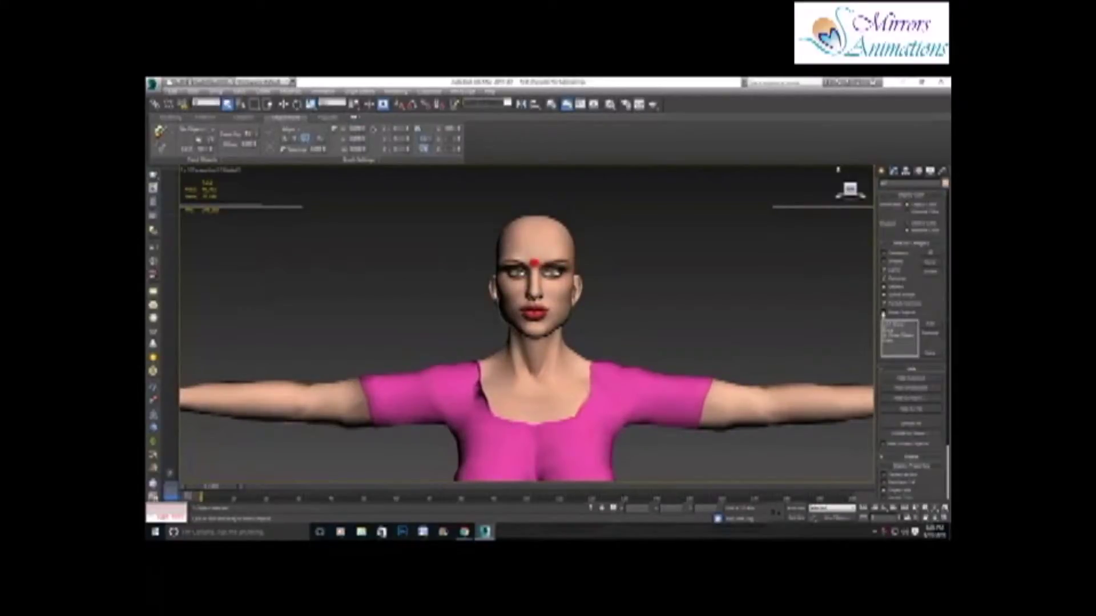
{"action": "left_click", "coordinate": [884, 313]}
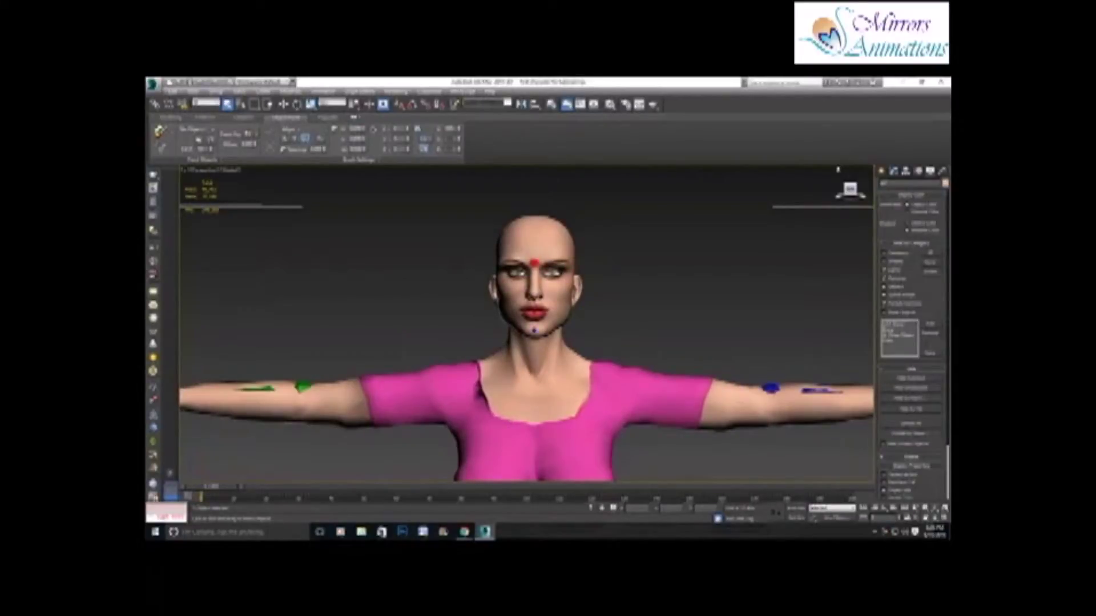
Step: Load a saved animation file onto the character's biped from its motion settings, accepting the default figure option
{"action": "left_click", "coordinate": [894, 172]}
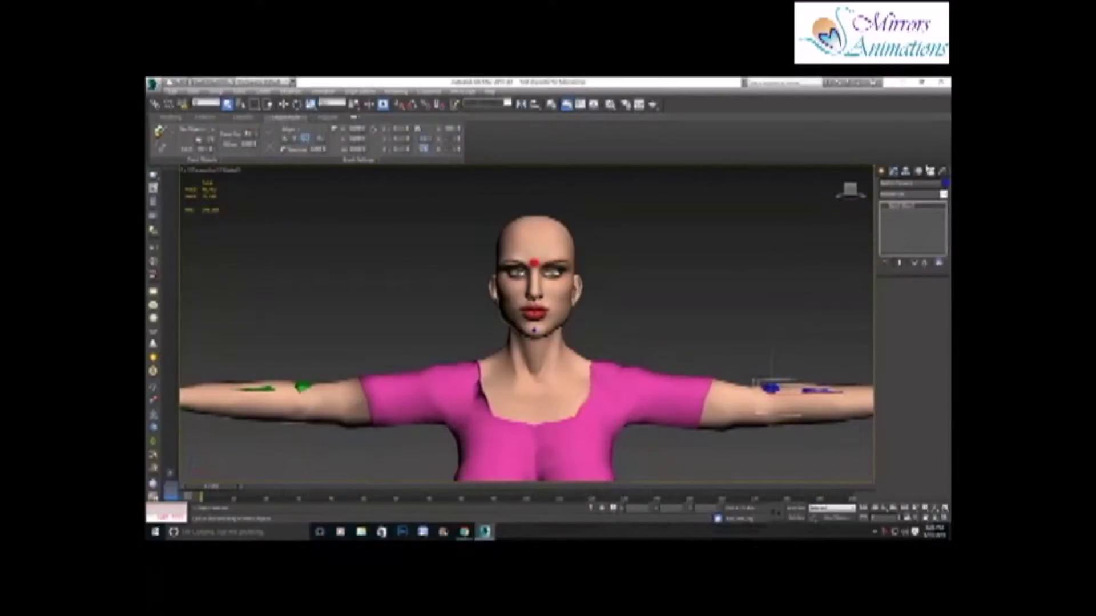
{"action": "left_click", "coordinate": [918, 171]}
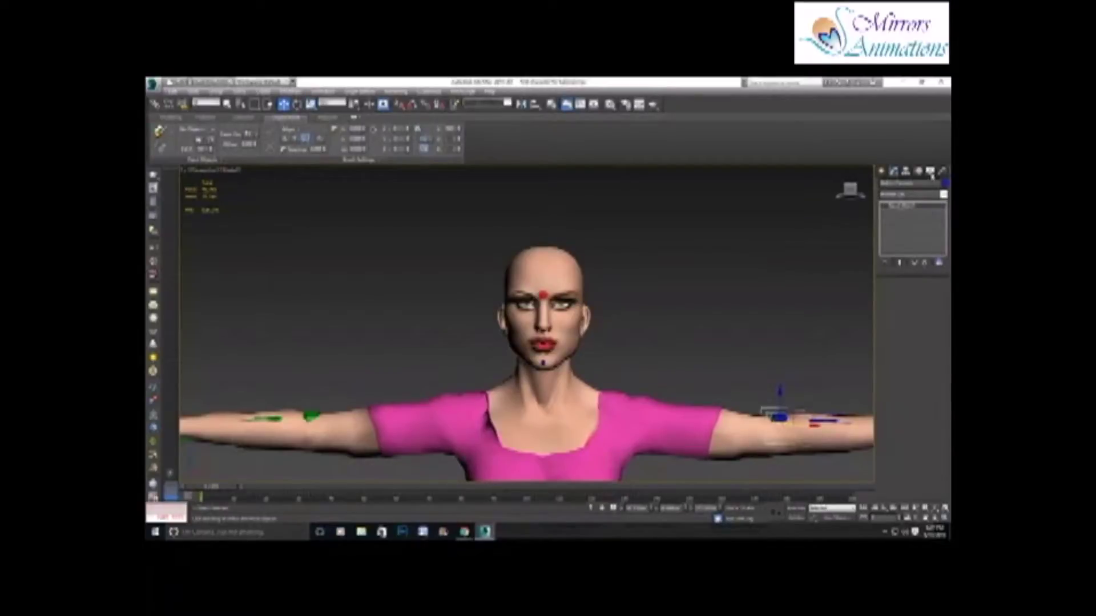
{"action": "left_click", "coordinate": [918, 172]}
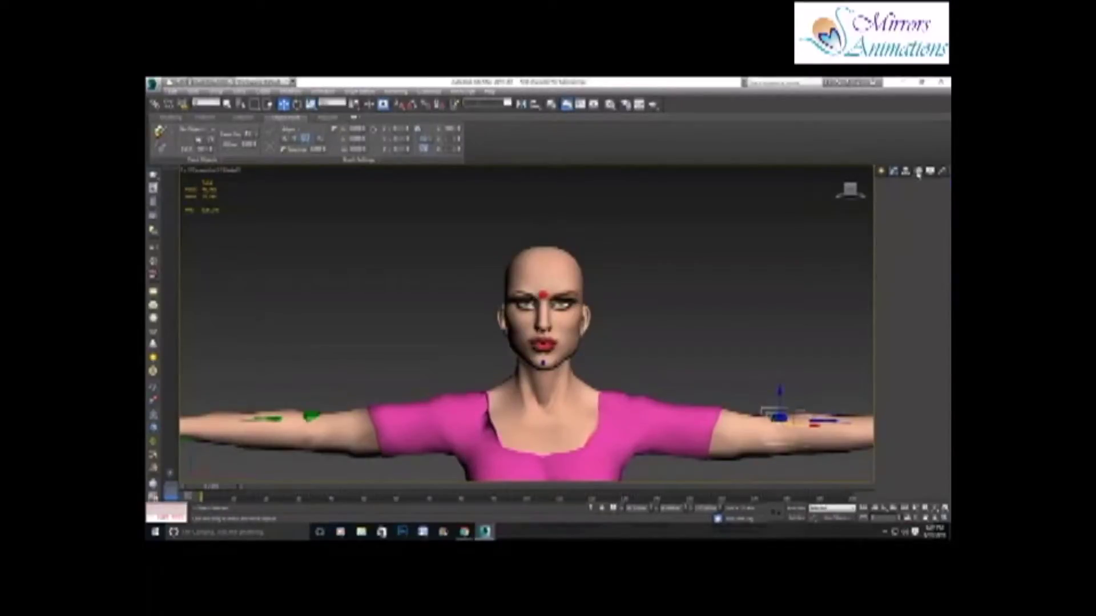
{"action": "left_click", "coordinate": [899, 283]}
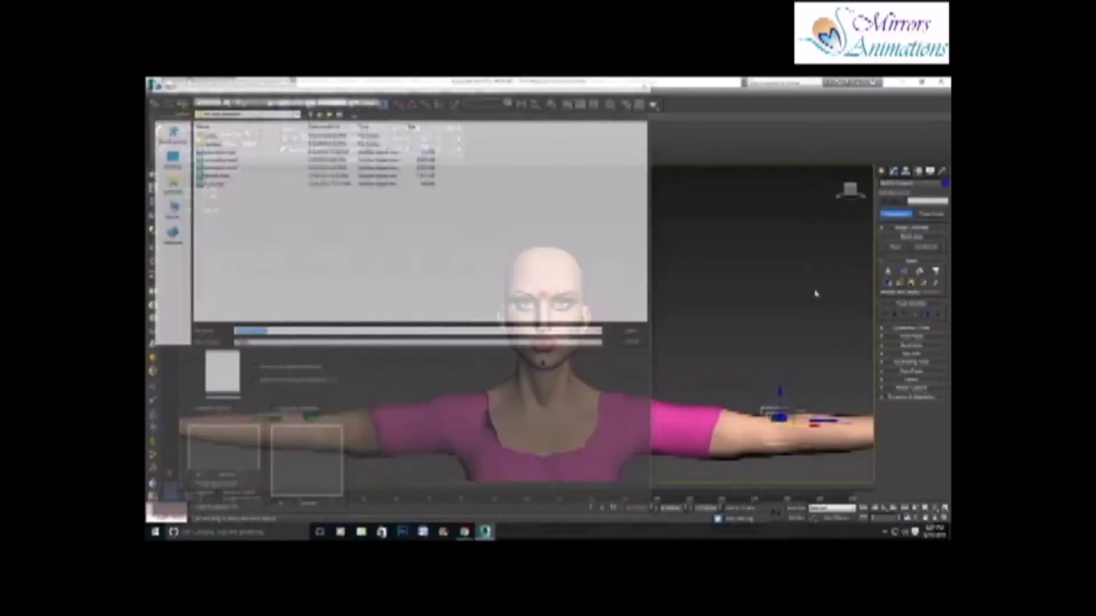
{"action": "double_click", "coordinate": [226, 166]}
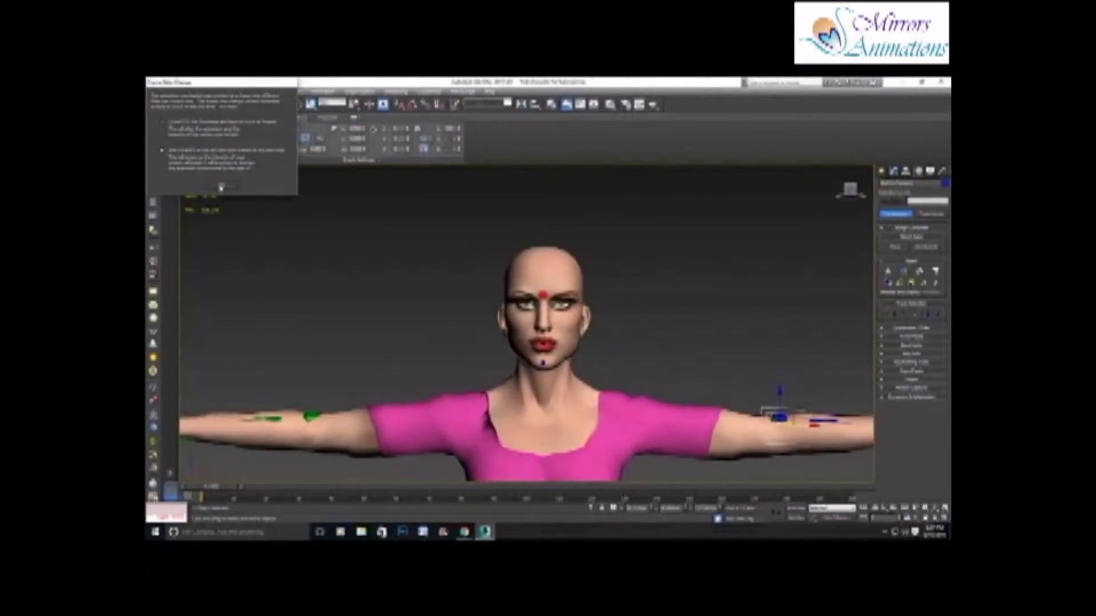
{"action": "left_click", "coordinate": [221, 187]}
Step: Examine the posed character's mesh deformation from head to feet, including a close view of the mouth
{"action": "scroll", "coordinate": [603, 309], "scroll_direction": "down", "scroll_amount": 8}
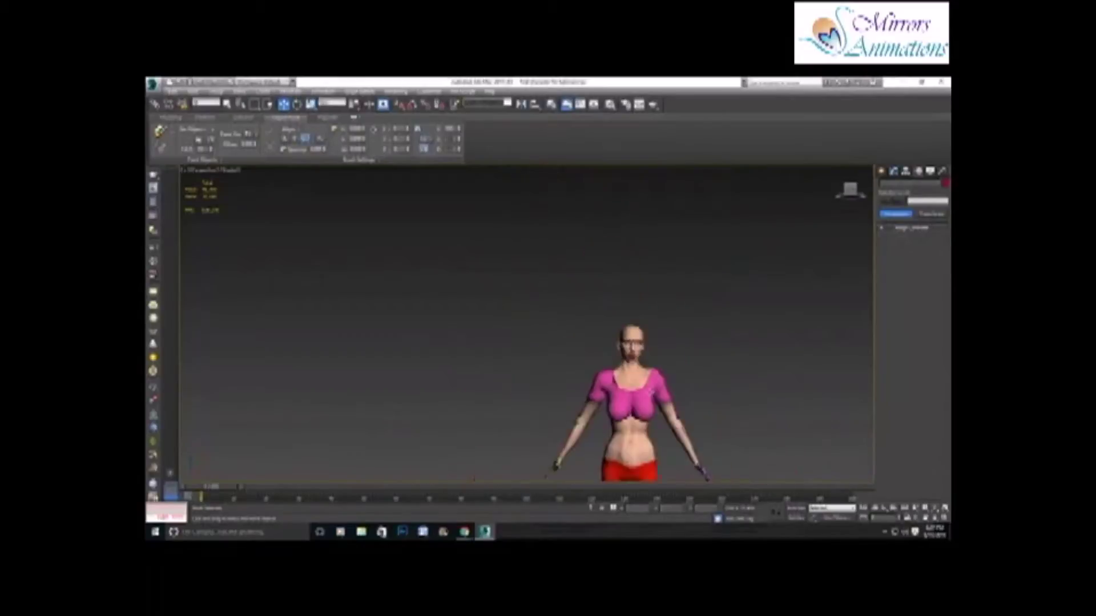
{"action": "left_click", "coordinate": [630, 343]}
{"action": "middle_click_drag", "start_coordinate": [687, 413], "coordinate": [644, 292]}
{"action": "left_click", "coordinate": [643, 291]}
{"action": "middle_click_drag", "start_coordinate": [611, 457], "coordinate": [488, 281]}
{"action": "left_click", "coordinate": [561, 288]}
{"action": "left_click", "coordinate": [508, 271]}
{"action": "key", "text": "r"}
{"action": "middle_click_drag", "start_coordinate": [548, 189], "coordinate": [553, 428]}
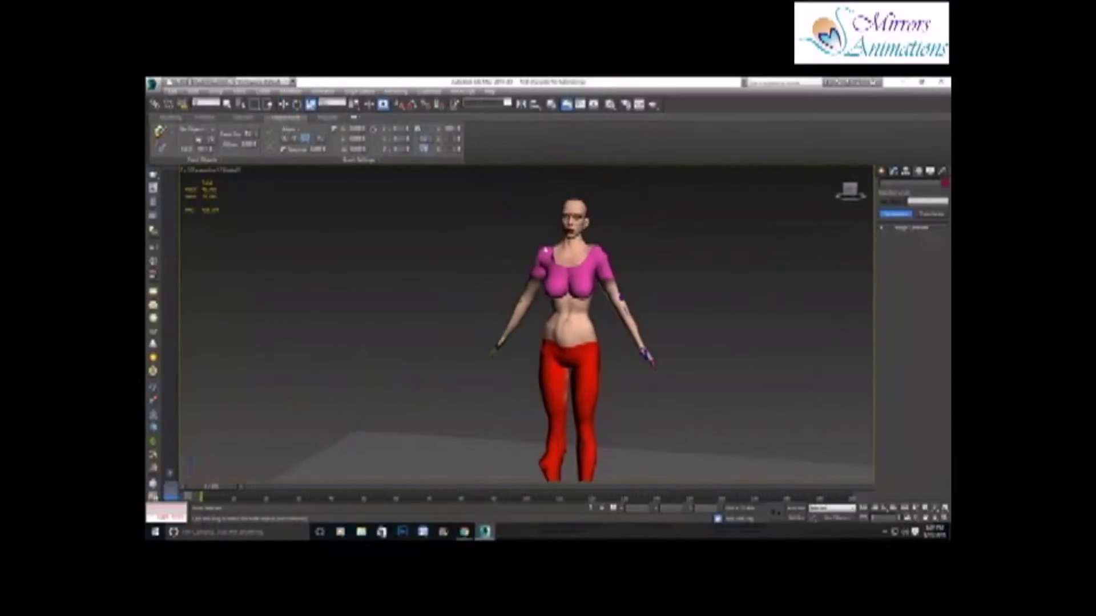
{"action": "middle_click_drag", "start_coordinate": [534, 365], "coordinate": [524, 433]}
{"action": "scroll", "coordinate": [581, 232], "scroll_direction": "up", "scroll_amount": 5}
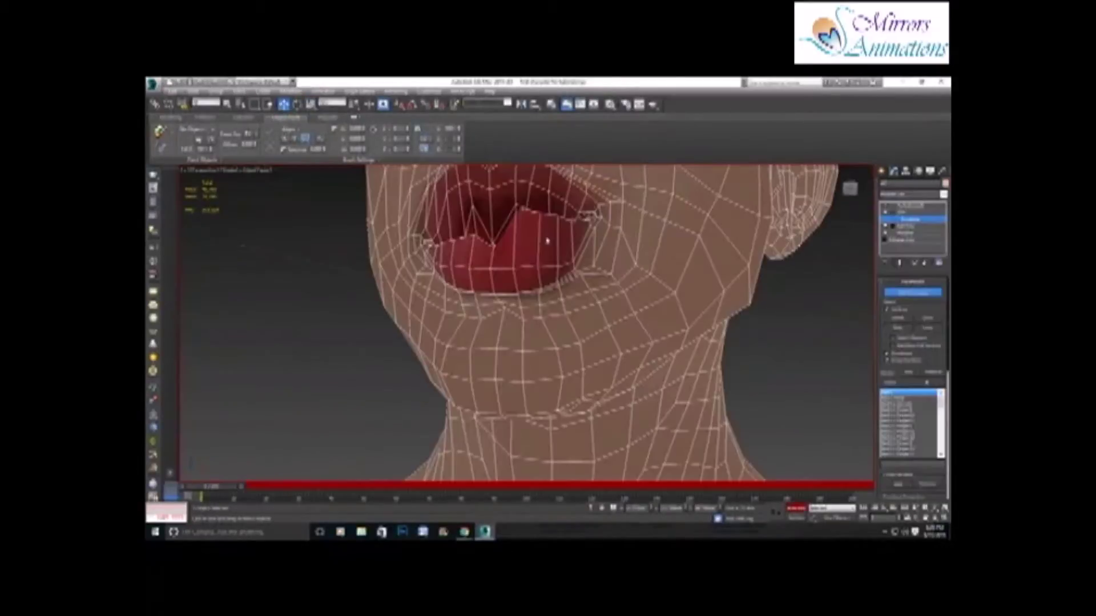
Step: Select the jaw bone in the Skin modifier's envelope editing to show its weights on the lower face
{"action": "middle_click_drag", "start_coordinate": [559, 282], "coordinate": [574, 303]}
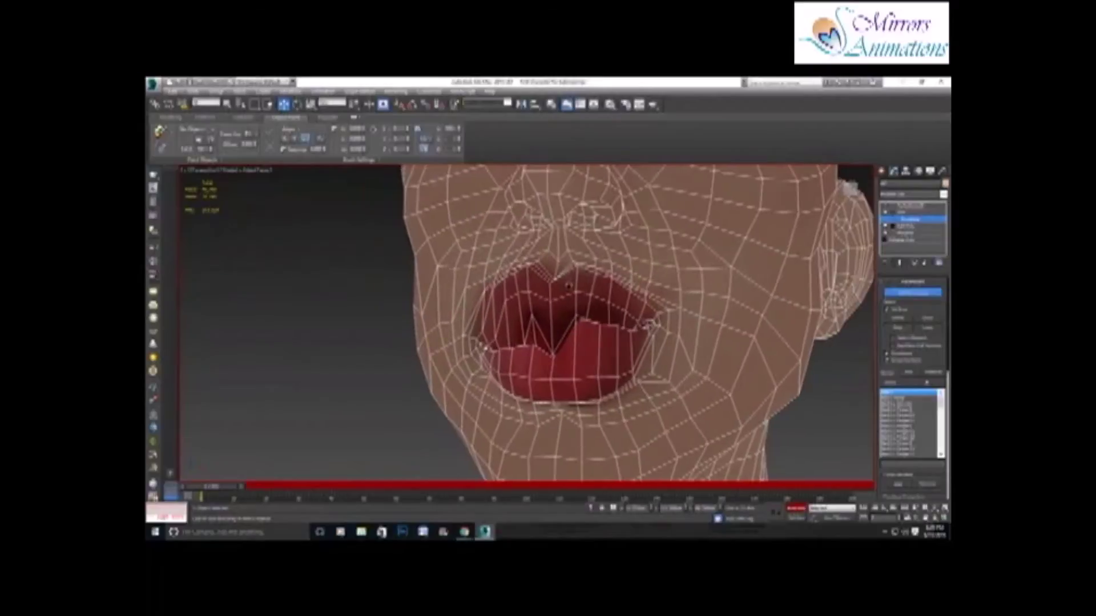
{"action": "scroll", "coordinate": [574, 303], "scroll_direction": "up", "scroll_amount": 2}
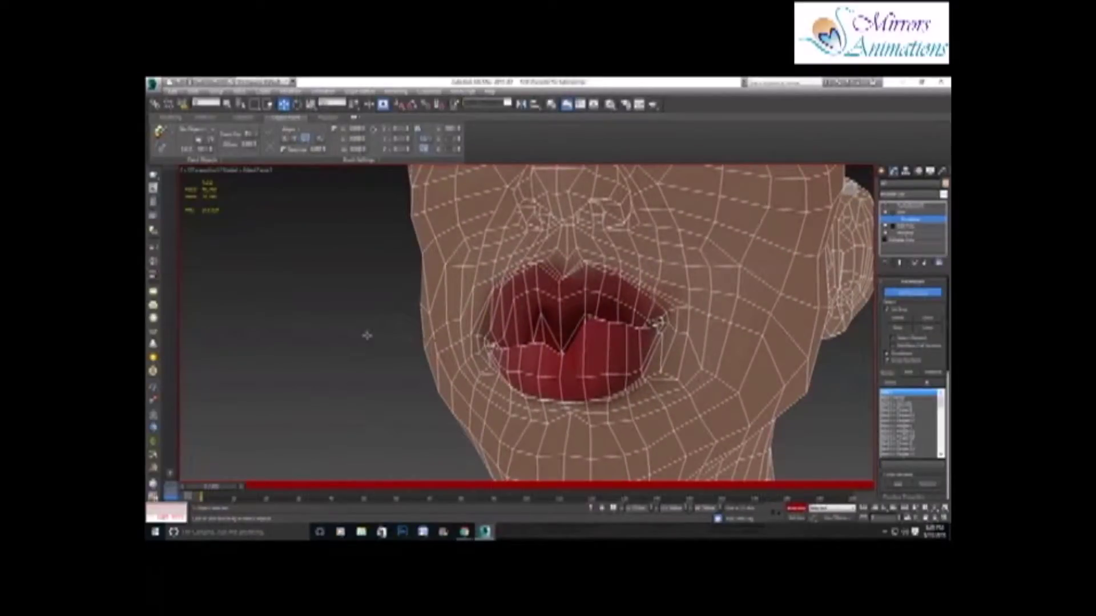
{"action": "scroll", "coordinate": [665, 323], "scroll_direction": "up", "scroll_amount": 5}
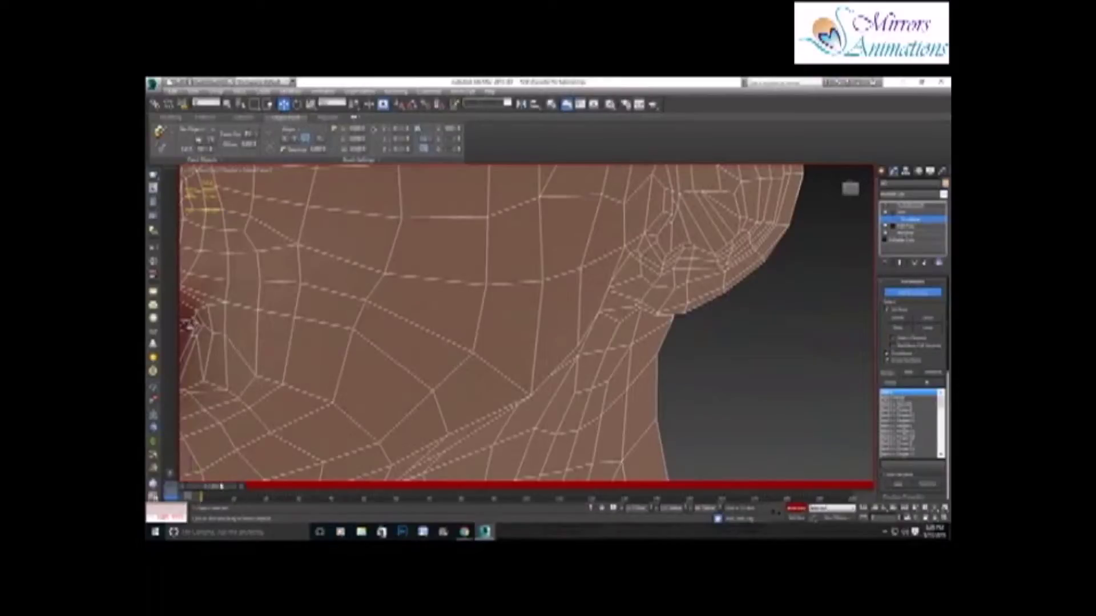
{"action": "mouse_move", "coordinate": [221, 488]}
{"action": "left_mouse_down"}
{"action": "mouse_move", "coordinate": [244, 490]}
{"action": "mouse_move", "coordinate": [210, 494]}
{"action": "left_mouse_up"}
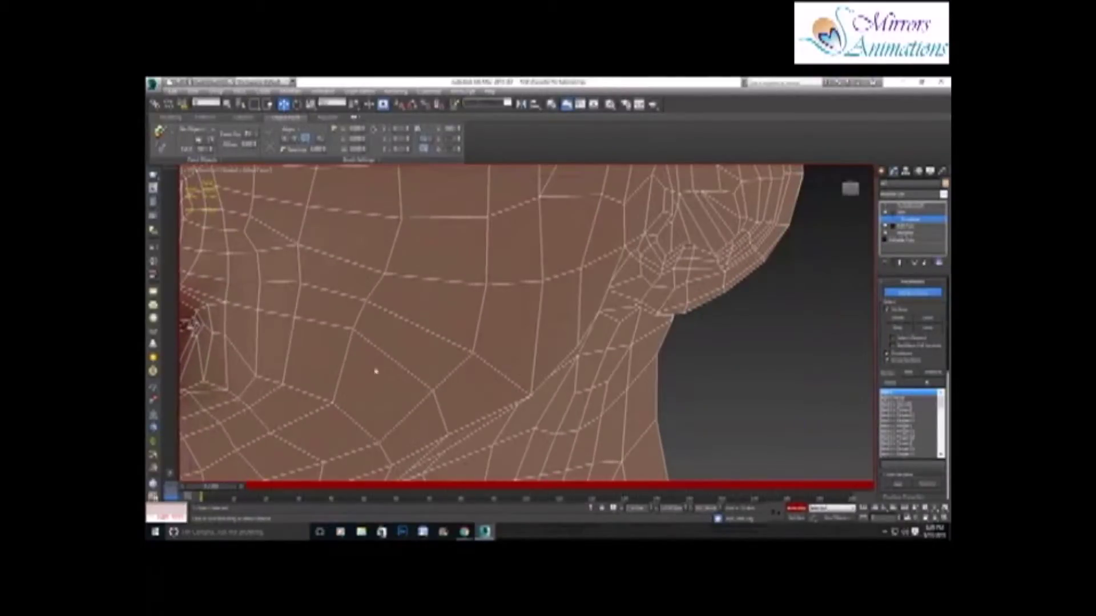
{"action": "left_click", "coordinate": [378, 338]}
{"action": "middle_click_drag", "start_coordinate": [353, 394], "coordinate": [435, 355]}
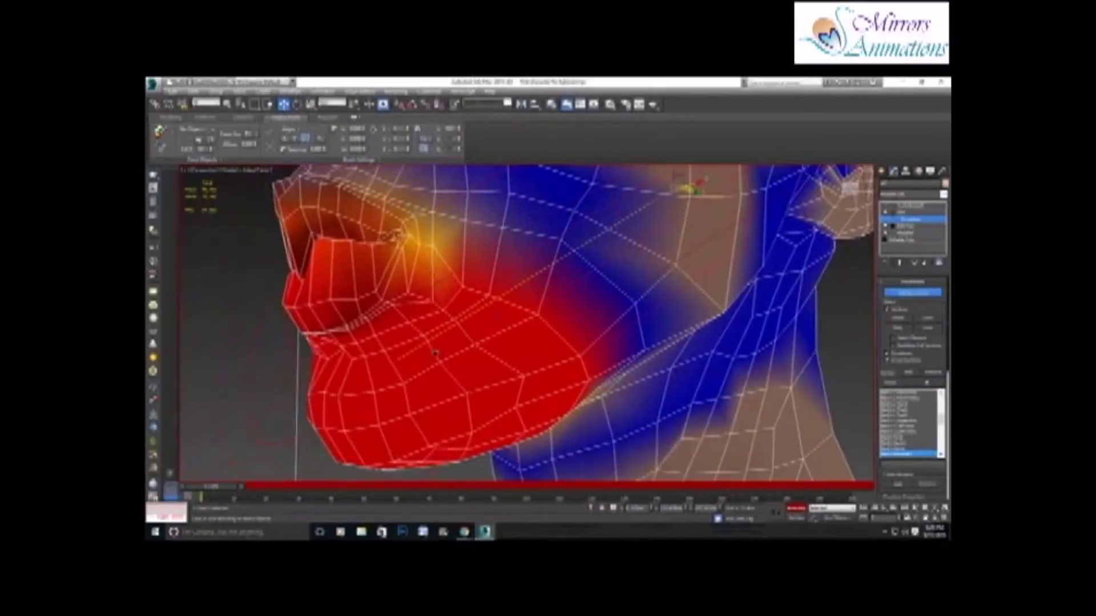
{"action": "middle_click_drag", "start_coordinate": [680, 323], "coordinate": [638, 324], "text": "alt"}
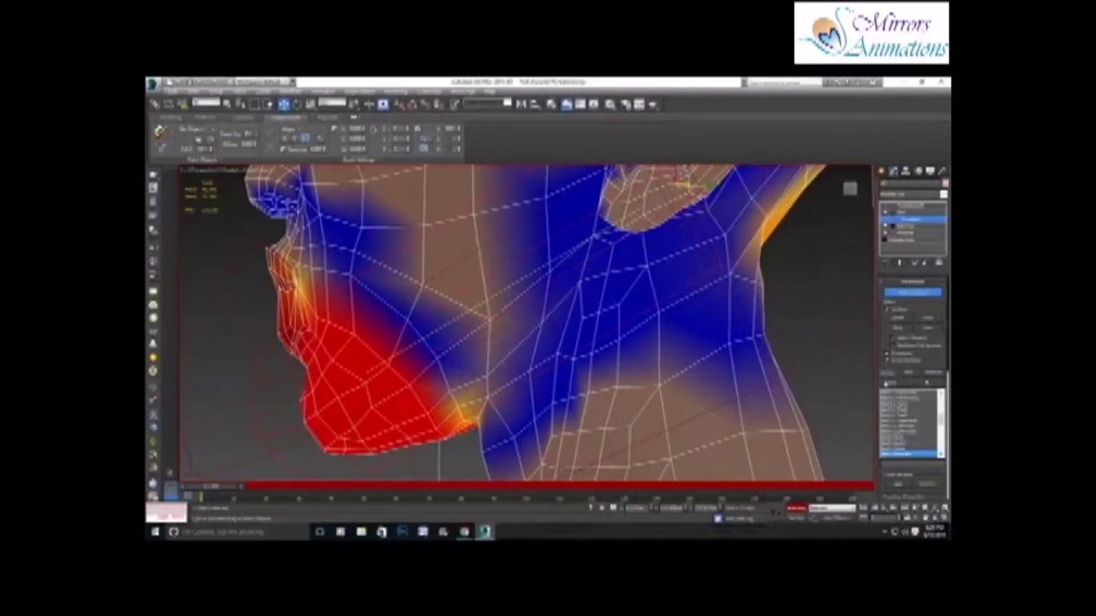
Step: Activate Paint Weights for the jaw bone and check the brush settings in the Painter Options
{"action": "scroll", "coordinate": [920, 471], "scroll_direction": "down", "scroll_amount": 10}
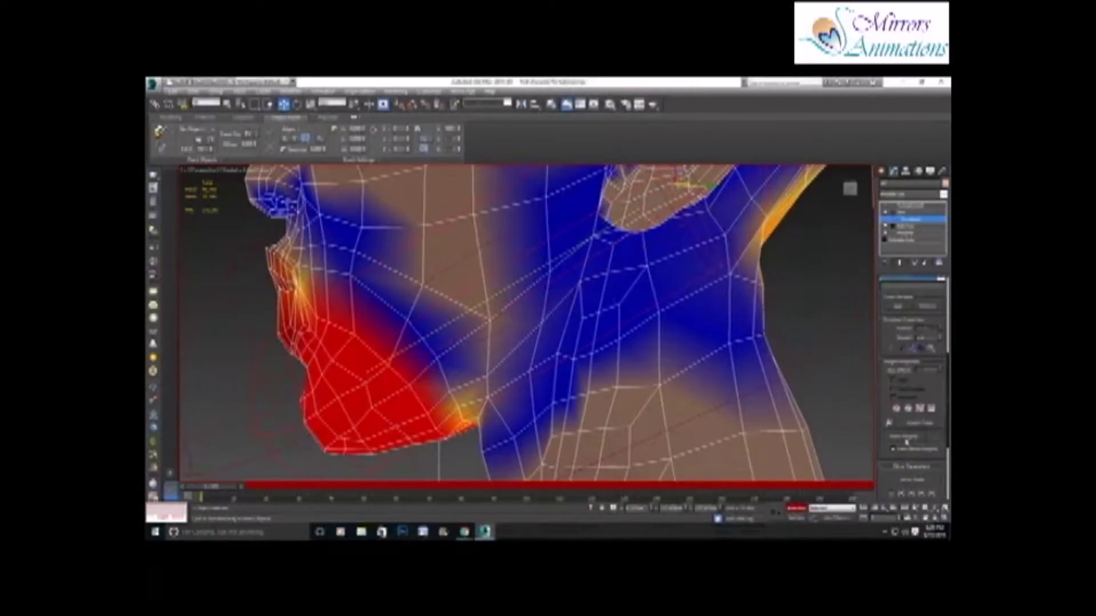
{"action": "left_click", "coordinate": [905, 437]}
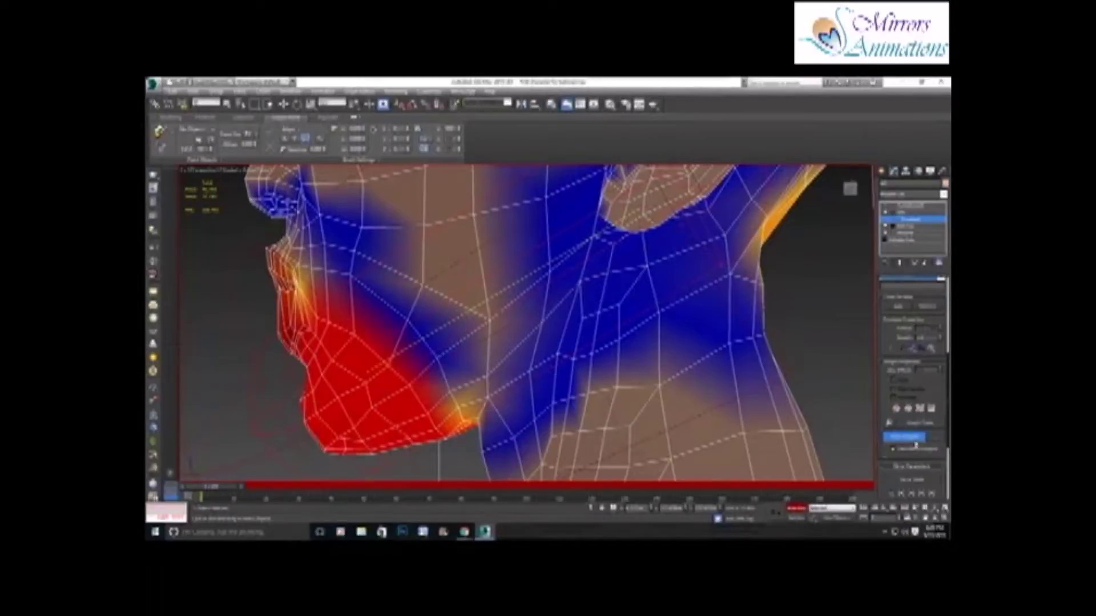
{"action": "left_click", "coordinate": [928, 438]}
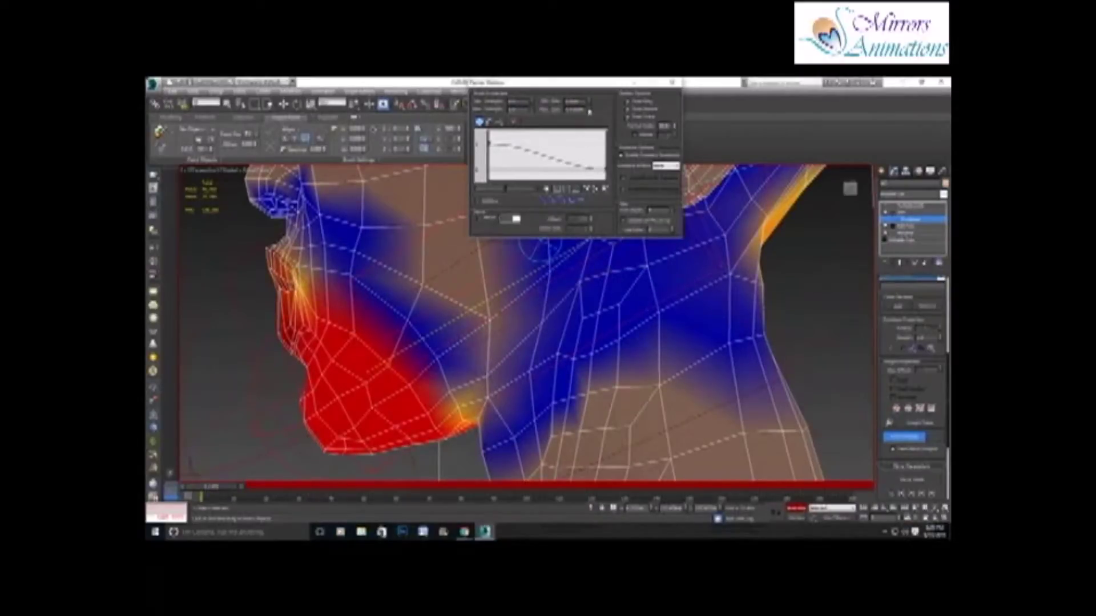
{"action": "left_click", "coordinate": [672, 82]}
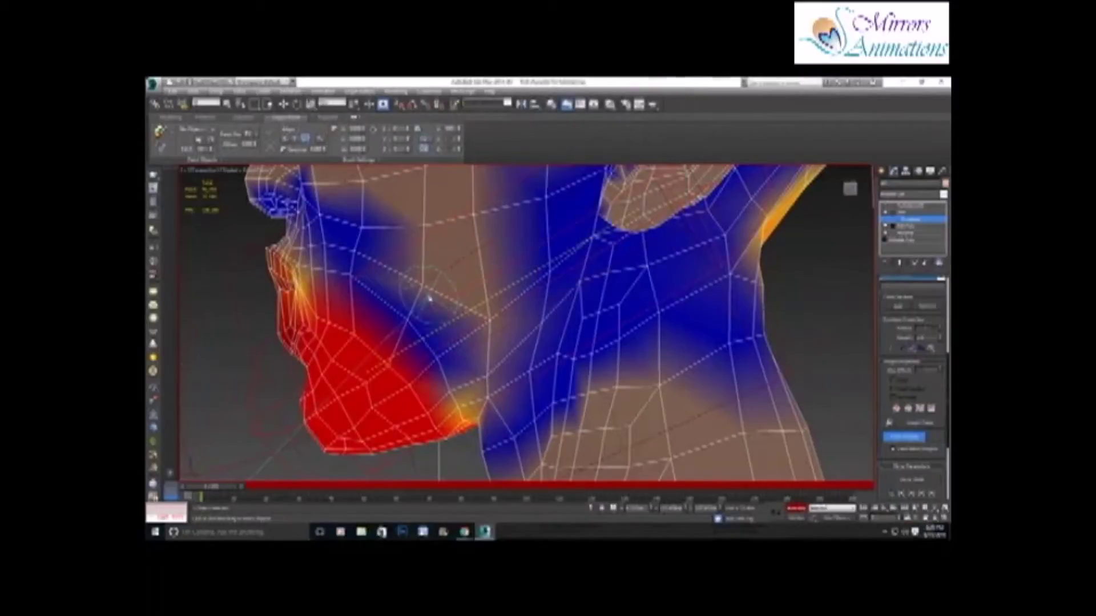
Step: Paint jaw-bone weight over the character's left cheek, left mouth corner and the skin below the lower lip
{"action": "left_click_drag", "start_coordinate": [410, 294], "coordinate": [494, 330]}
{"action": "mouse_move", "coordinate": [422, 259]}
{"action": "left_mouse_down"}
{"action": "mouse_move", "coordinate": [426, 303]}
{"action": "mouse_move", "coordinate": [355, 275]}
{"action": "mouse_move", "coordinate": [305, 277]}
{"action": "mouse_move", "coordinate": [321, 315]}
{"action": "mouse_move", "coordinate": [354, 343]}
{"action": "mouse_move", "coordinate": [325, 320]}
{"action": "mouse_move", "coordinate": [451, 268]}
{"action": "mouse_move", "coordinate": [469, 330]}
{"action": "left_mouse_up"}
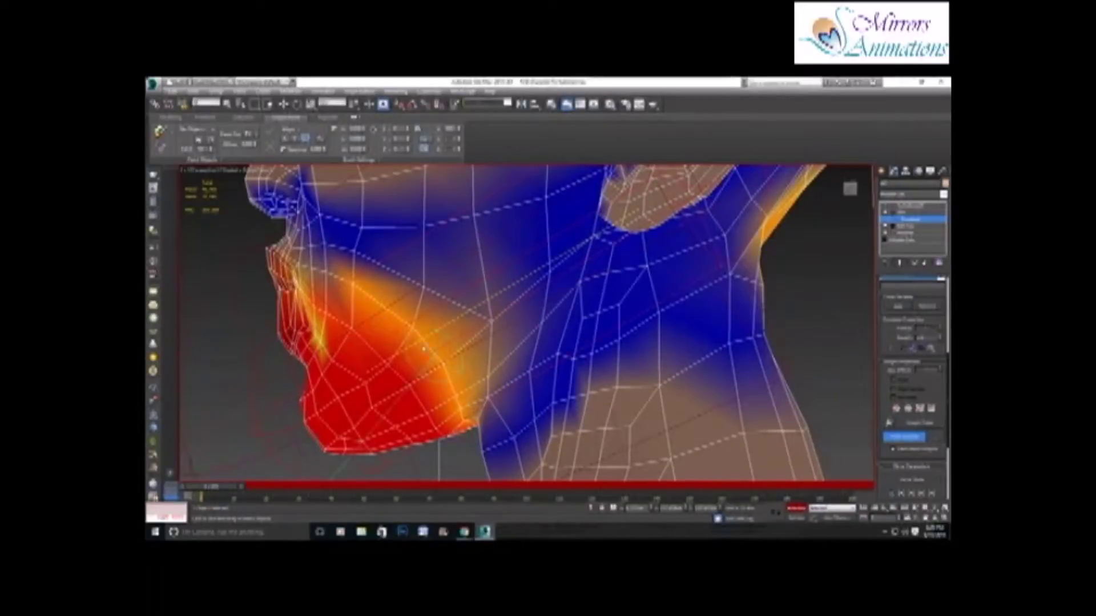
{"action": "middle_click_drag", "start_coordinate": [375, 335], "coordinate": [437, 334], "text": "alt"}
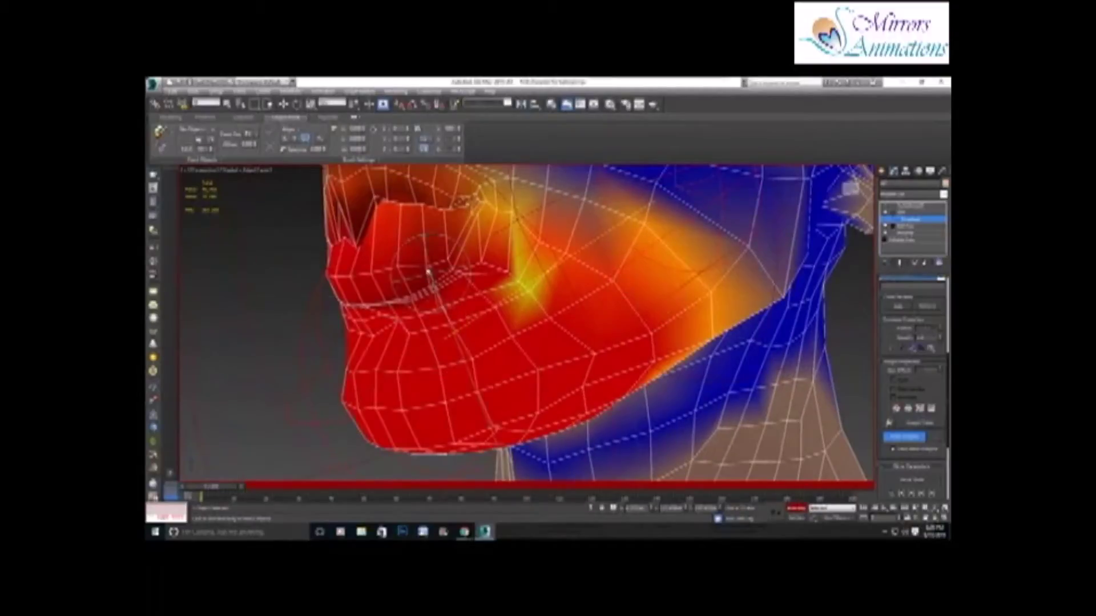
{"action": "mouse_move", "coordinate": [404, 232]}
{"action": "left_mouse_down"}
{"action": "mouse_move", "coordinate": [407, 255]}
{"action": "mouse_move", "coordinate": [484, 311]}
{"action": "mouse_move", "coordinate": [495, 268]}
{"action": "left_mouse_up"}
{"action": "left_click_drag", "start_coordinate": [400, 313], "coordinate": [465, 320]}
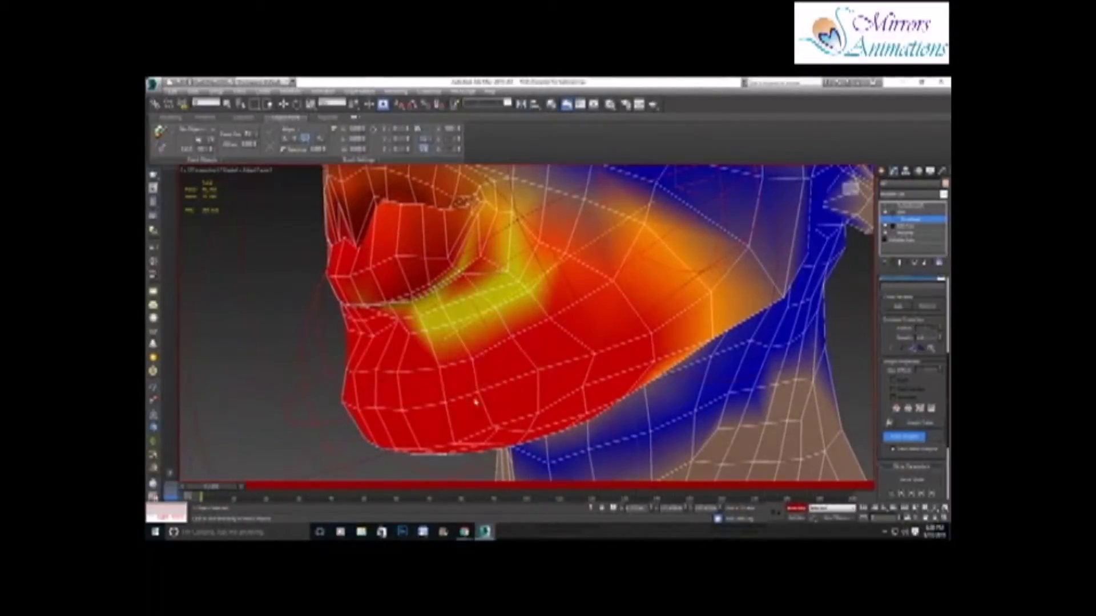
{"action": "left_click_drag", "start_coordinate": [477, 377], "coordinate": [472, 348]}
Step: Paint jaw-bone weight on the character's right side, along the jawline, across the cheek and around the mouth corner
{"action": "middle_click_drag", "start_coordinate": [420, 327], "coordinate": [581, 374], "text": "alt"}
{"action": "mouse_move", "coordinate": [581, 374]}
{"action": "left_mouse_down"}
{"action": "mouse_move", "coordinate": [502, 354]}
{"action": "mouse_move", "coordinate": [524, 378]}
{"action": "mouse_move", "coordinate": [625, 383]}
{"action": "mouse_move", "coordinate": [598, 375]}
{"action": "mouse_move", "coordinate": [600, 365]}
{"action": "mouse_move", "coordinate": [646, 398]}
{"action": "mouse_move", "coordinate": [662, 369]}
{"action": "mouse_move", "coordinate": [676, 371]}
{"action": "left_mouse_up"}
{"action": "mouse_move", "coordinate": [496, 365]}
{"action": "left_mouse_down"}
{"action": "mouse_move", "coordinate": [538, 382]}
{"action": "mouse_move", "coordinate": [442, 346]}
{"action": "mouse_move", "coordinate": [445, 399]}
{"action": "mouse_move", "coordinate": [502, 428]}
{"action": "mouse_move", "coordinate": [394, 342]}
{"action": "mouse_move", "coordinate": [388, 365]}
{"action": "left_mouse_up"}
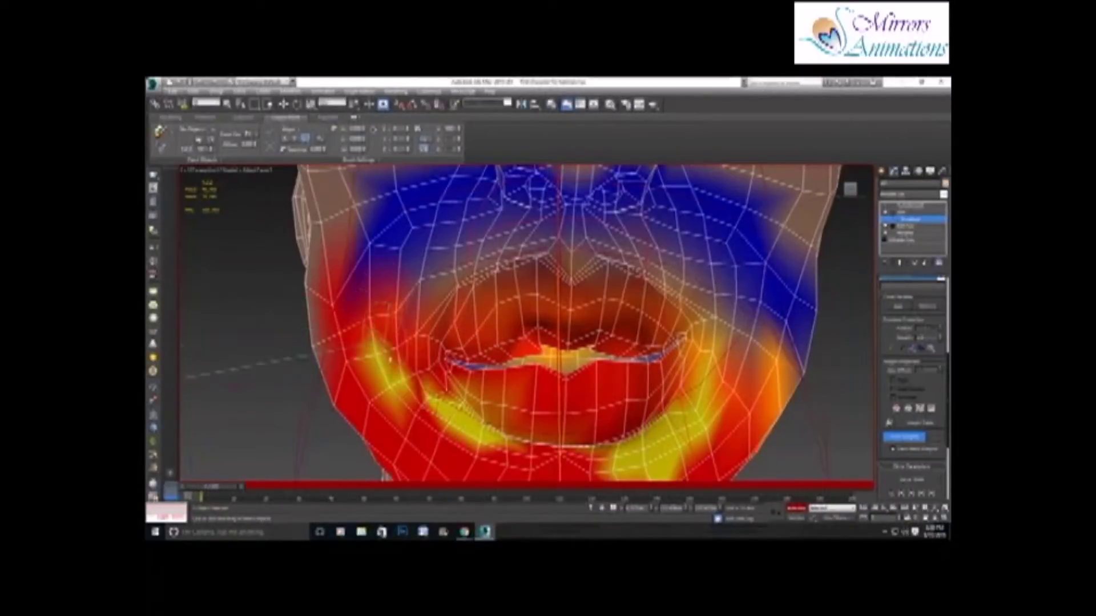
{"action": "mouse_move", "coordinate": [389, 360]}
{"action": "left_mouse_down"}
{"action": "mouse_move", "coordinate": [429, 429]}
{"action": "mouse_move", "coordinate": [396, 426]}
{"action": "mouse_move", "coordinate": [399, 394]}
{"action": "mouse_move", "coordinate": [491, 449]}
{"action": "left_mouse_up"}
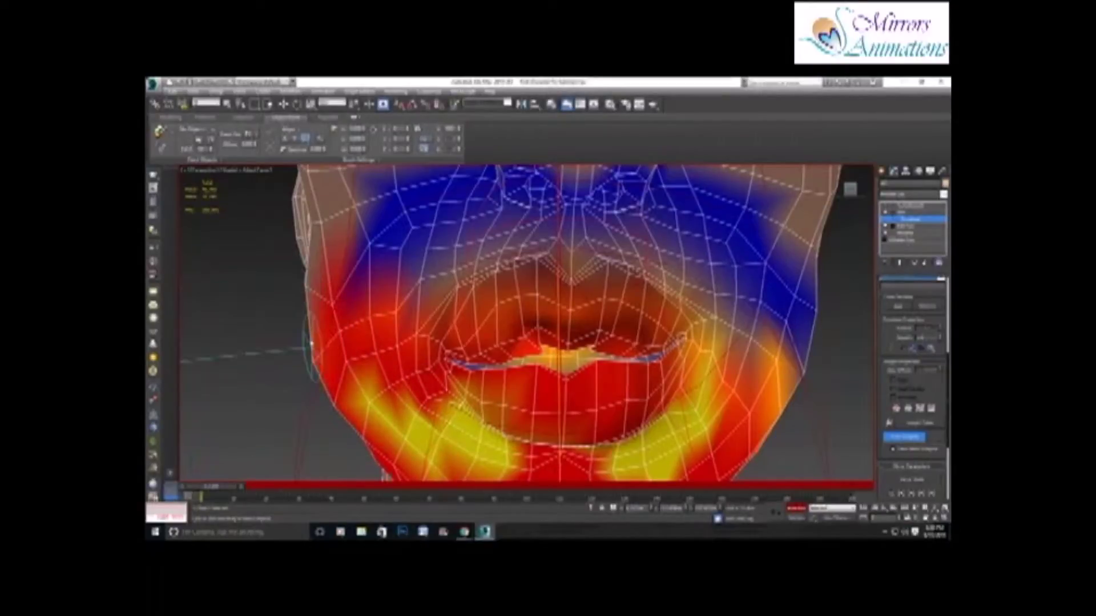
{"action": "mouse_move", "coordinate": [311, 343]}
{"action": "left_mouse_down"}
{"action": "mouse_move", "coordinate": [337, 388]}
{"action": "mouse_move", "coordinate": [379, 349]}
{"action": "mouse_move", "coordinate": [432, 324]}
{"action": "mouse_move", "coordinate": [443, 387]}
{"action": "mouse_move", "coordinate": [484, 380]}
{"action": "mouse_move", "coordinate": [476, 332]}
{"action": "mouse_move", "coordinate": [450, 294]}
{"action": "left_mouse_up"}
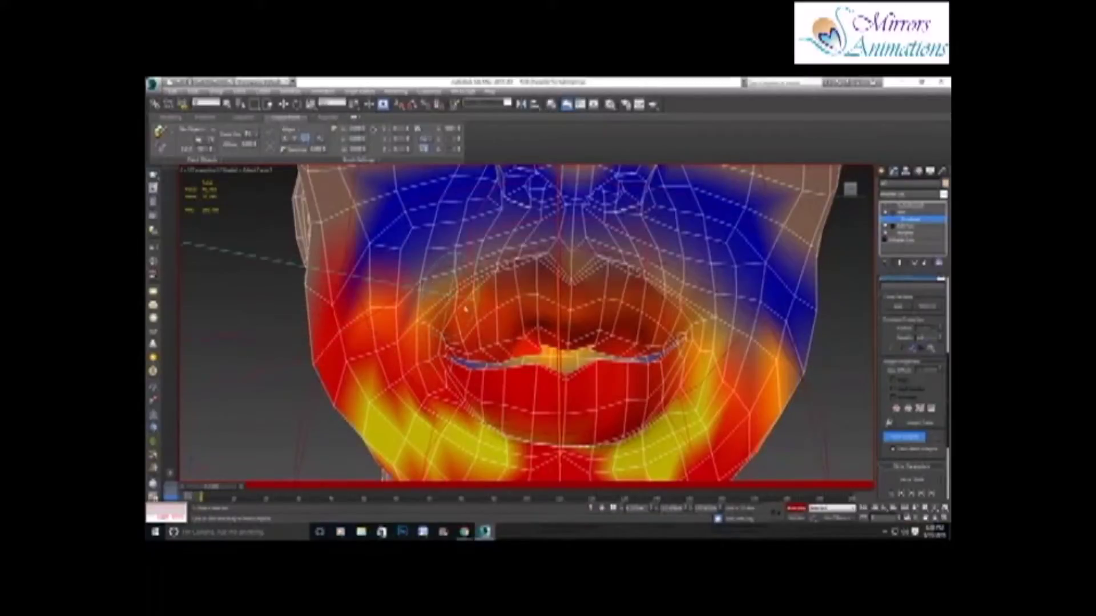
{"action": "left_click_drag", "start_coordinate": [435, 276], "coordinate": [443, 321]}
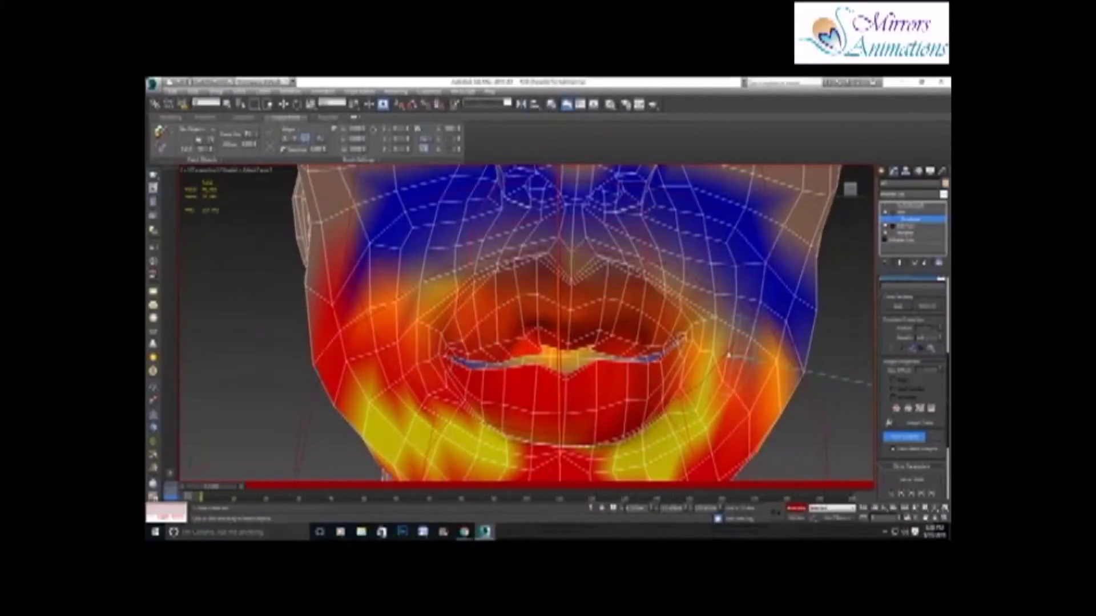
Step: Blend the jaw-bone weight from the left mouth corner across the skin below the lower lip, and stop weight painting
{"action": "left_click_drag", "start_coordinate": [690, 335], "coordinate": [640, 375]}
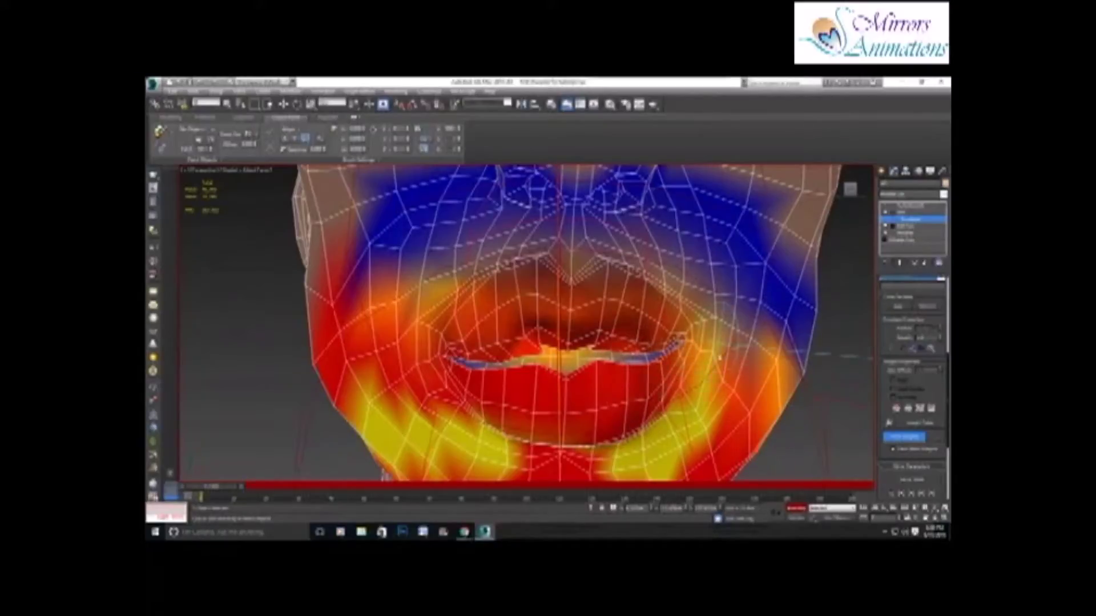
{"action": "mouse_move", "coordinate": [718, 357]}
{"action": "left_mouse_down"}
{"action": "mouse_move", "coordinate": [741, 299]}
{"action": "mouse_move", "coordinate": [754, 354]}
{"action": "mouse_move", "coordinate": [714, 320]}
{"action": "mouse_move", "coordinate": [703, 370]}
{"action": "mouse_move", "coordinate": [793, 314]}
{"action": "mouse_move", "coordinate": [742, 297]}
{"action": "mouse_move", "coordinate": [736, 365]}
{"action": "mouse_move", "coordinate": [571, 451]}
{"action": "mouse_move", "coordinate": [658, 459]}
{"action": "mouse_move", "coordinate": [543, 465]}
{"action": "mouse_move", "coordinate": [616, 468]}
{"action": "mouse_move", "coordinate": [696, 411]}
{"action": "mouse_move", "coordinate": [656, 443]}
{"action": "mouse_move", "coordinate": [679, 412]}
{"action": "mouse_move", "coordinate": [485, 414]}
{"action": "mouse_move", "coordinate": [439, 376]}
{"action": "mouse_move", "coordinate": [421, 436]}
{"action": "left_mouse_up"}
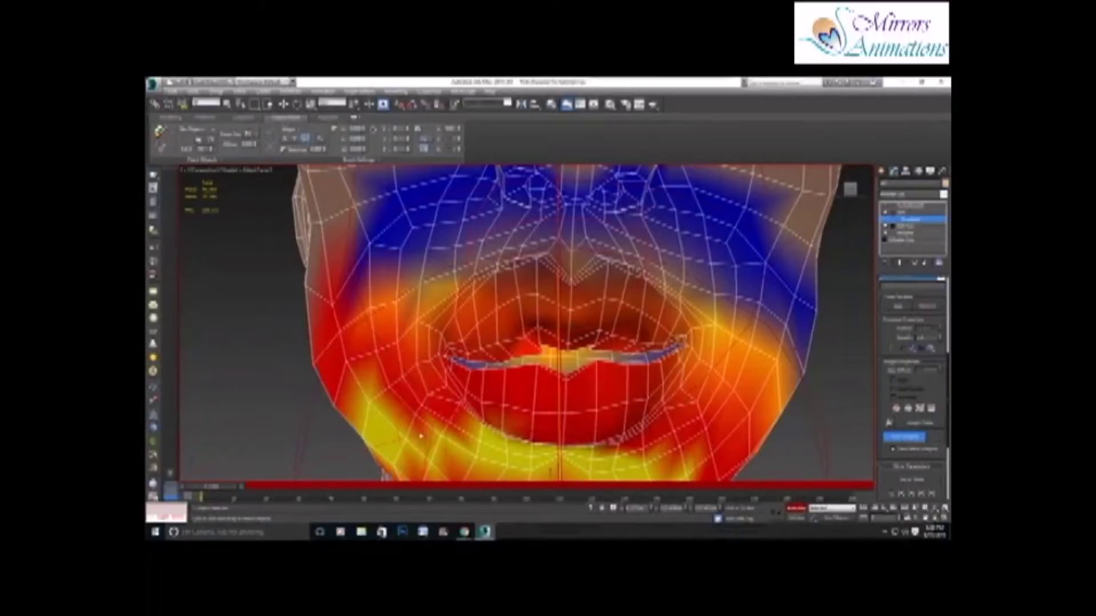
{"action": "left_click_drag", "start_coordinate": [333, 346], "coordinate": [321, 266]}
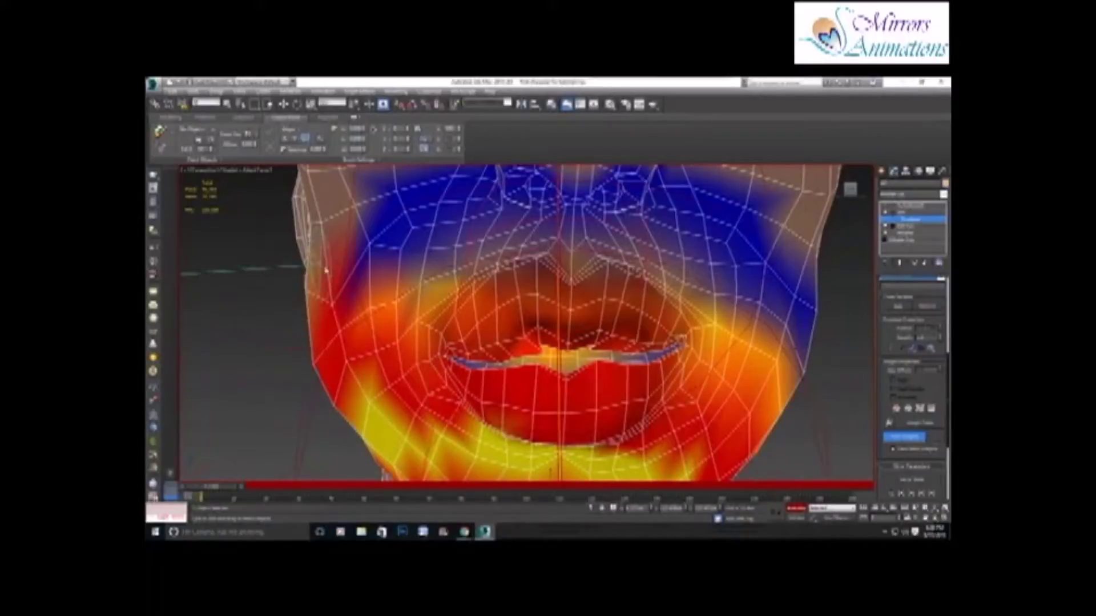
{"action": "left_click", "coordinate": [894, 437]}
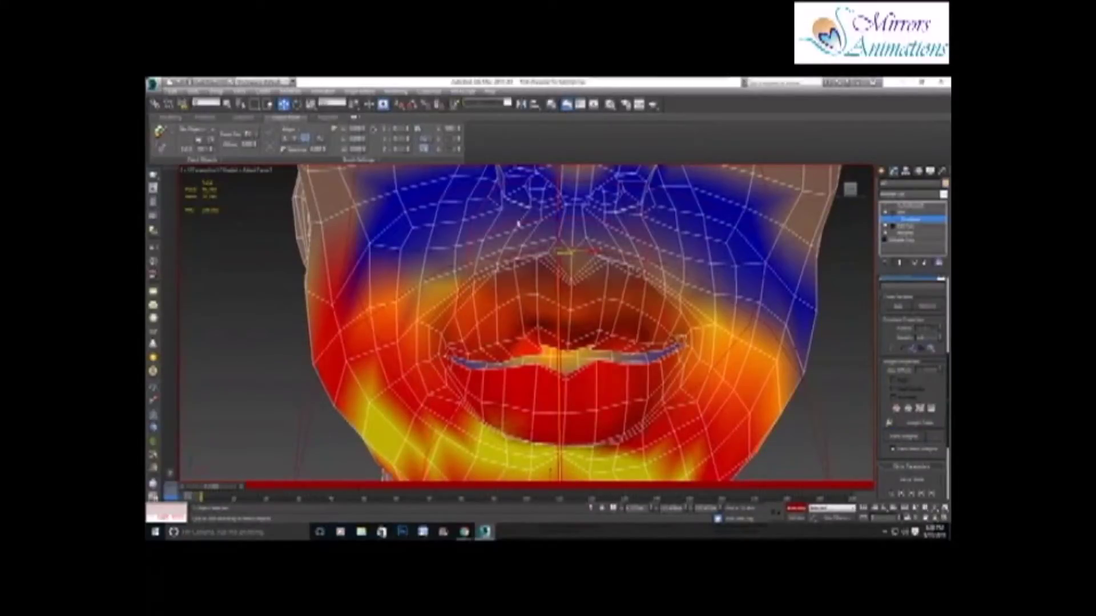
Step: Select the head bone and shrink its envelope so that its influence ends around the lower neck
{"action": "mouse_move", "coordinate": [518, 223]}
{"action": "middle_mouse_down"}
{"action": "mouse_move", "coordinate": [591, 292]}
{"action": "mouse_move", "coordinate": [543, 301]}
{"action": "middle_mouse_up"}
{"action": "scroll", "coordinate": [596, 281], "scroll_direction": "down", "scroll_amount": 4}
{"action": "left_click", "coordinate": [518, 290]}
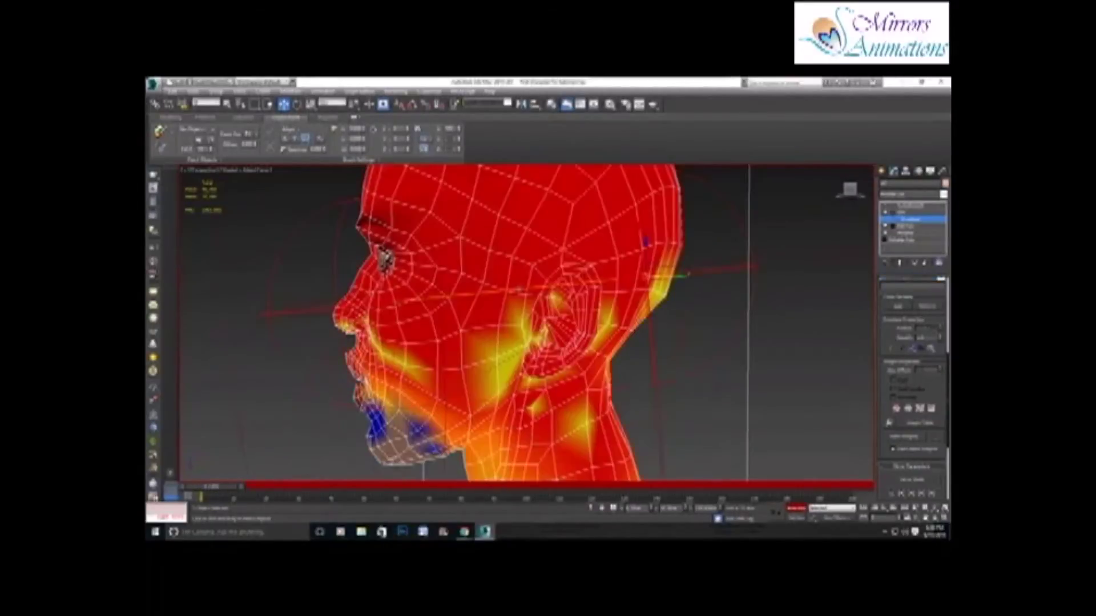
{"action": "middle_click_drag", "start_coordinate": [440, 318], "coordinate": [498, 214], "text": "alt"}
{"action": "scroll", "coordinate": [498, 214], "scroll_direction": "down", "scroll_amount": 3}
{"action": "middle_click_drag", "start_coordinate": [548, 256], "coordinate": [638, 301], "text": "alt"}
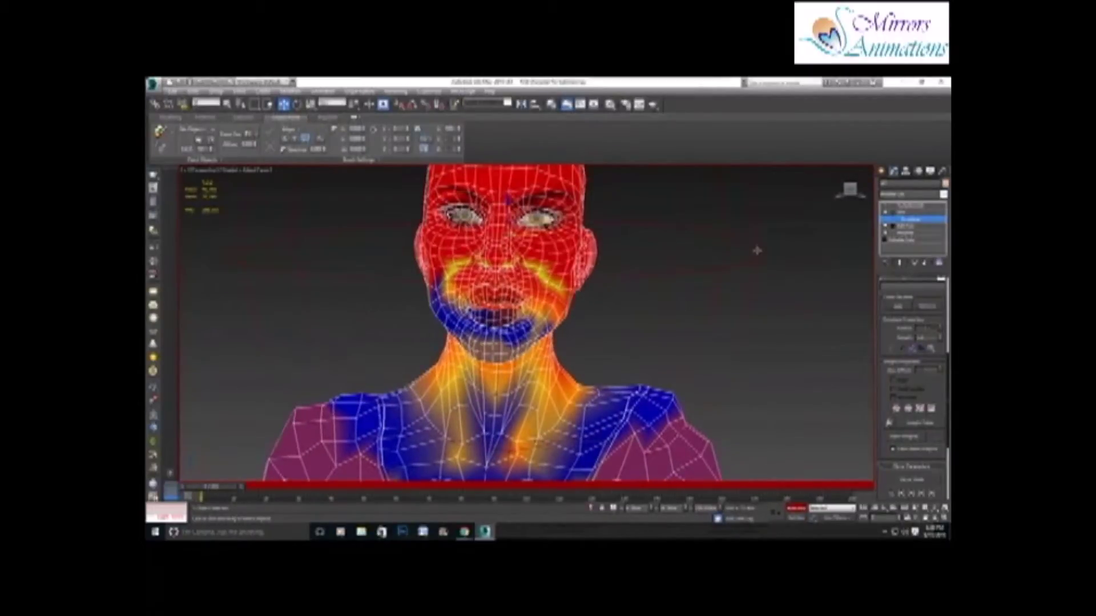
{"action": "left_click", "coordinate": [756, 251]}
{"action": "left_click_drag", "start_coordinate": [788, 251], "coordinate": [708, 268]}
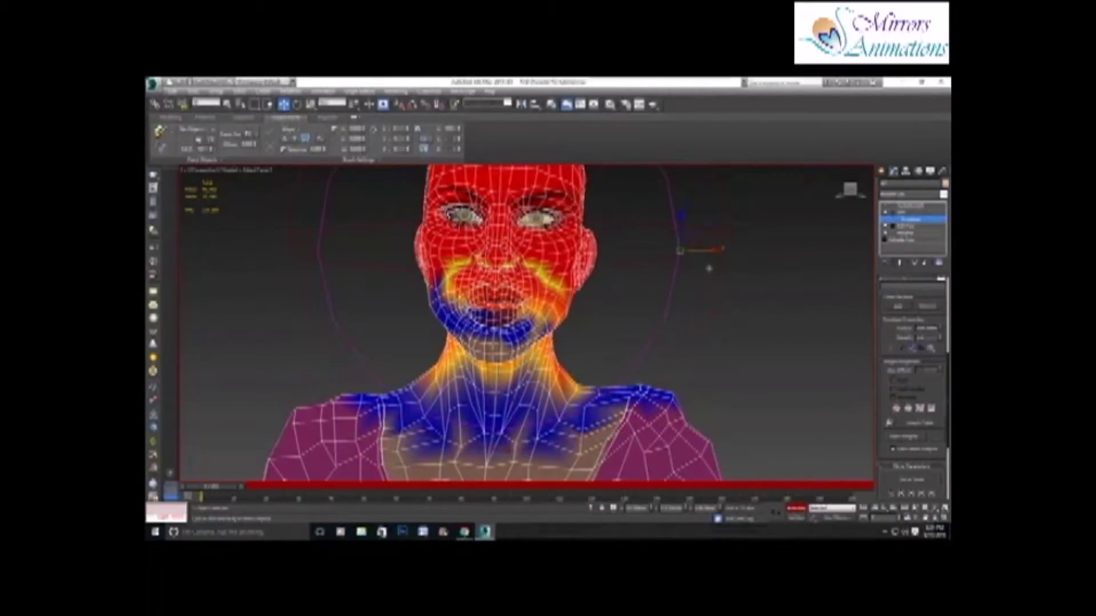
{"action": "left_click", "coordinate": [726, 235]}
{"action": "left_click_drag", "start_coordinate": [753, 237], "coordinate": [706, 243]}
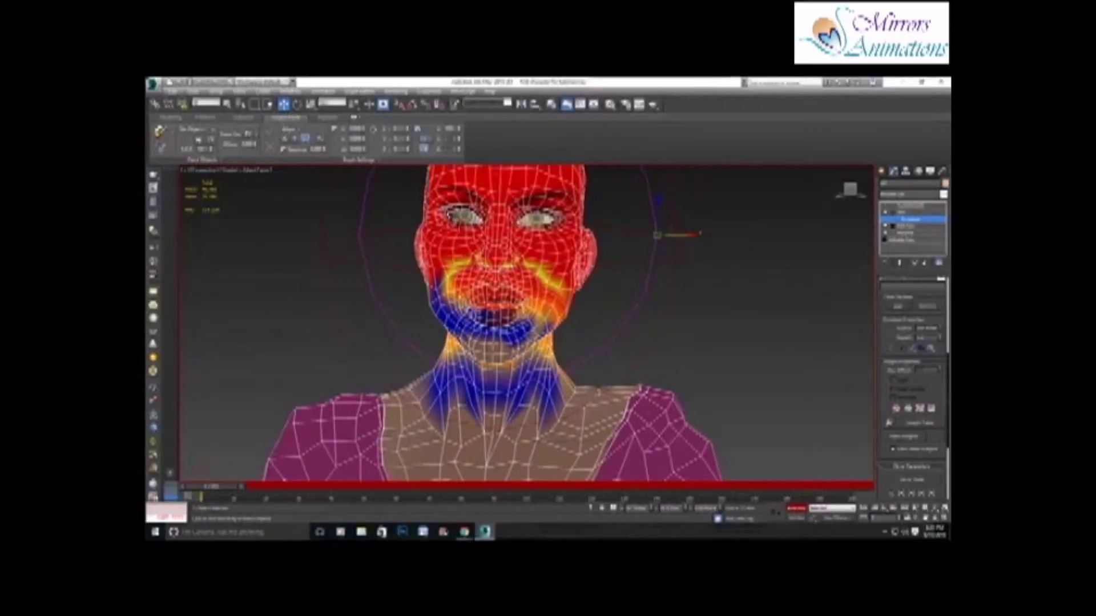
Step: Select the upper-lip vertices in a close view of the mouth and raise their absolute effect for the head bone
{"action": "middle_click_drag", "start_coordinate": [680, 252], "coordinate": [464, 314], "text": "alt"}
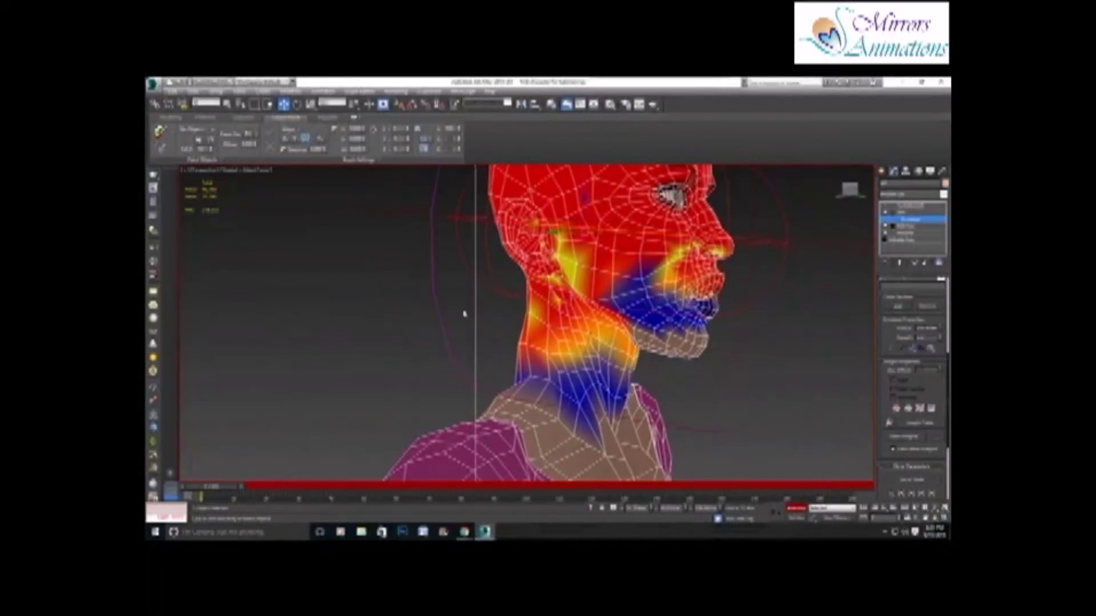
{"action": "scroll", "coordinate": [607, 278], "scroll_direction": "up", "scroll_amount": 8}
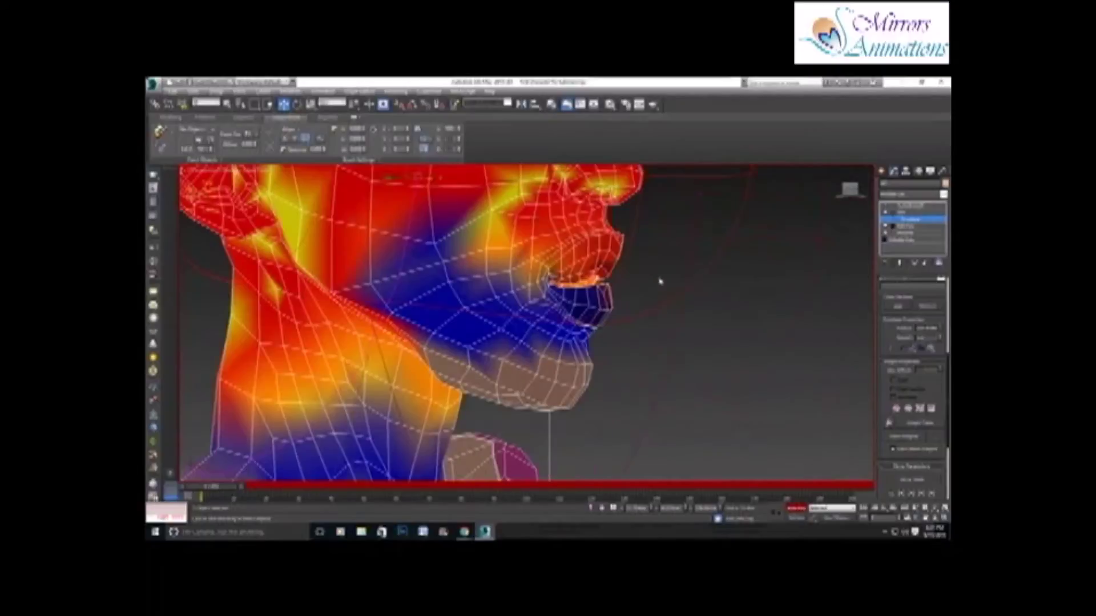
{"action": "middle_click_drag", "start_coordinate": [612, 269], "coordinate": [673, 314], "text": "alt"}
{"action": "middle_click_drag", "start_coordinate": [499, 314], "coordinate": [592, 341]}
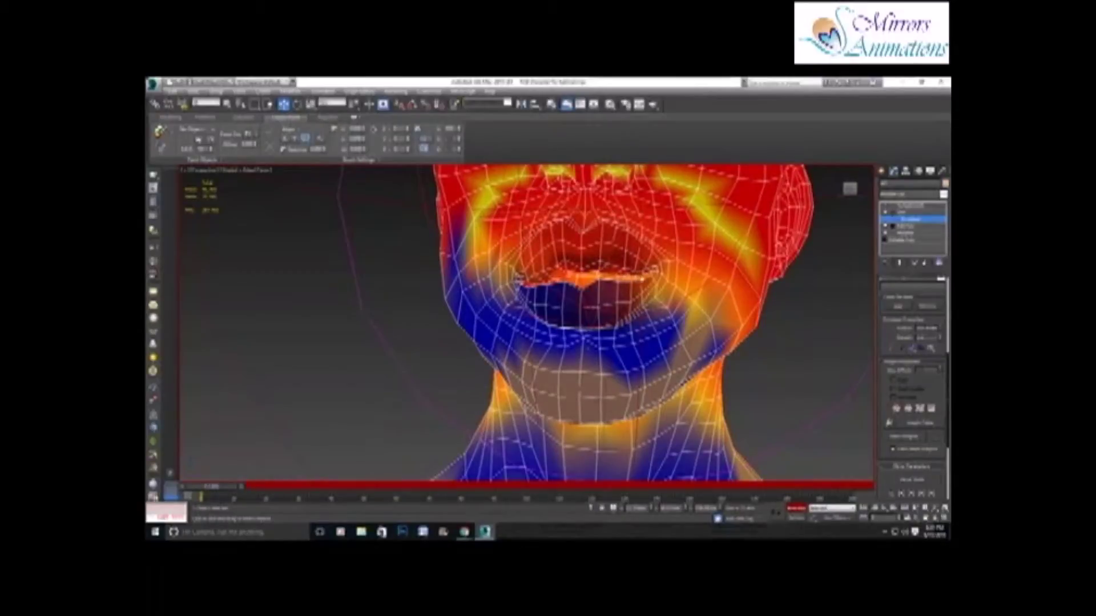
{"action": "left_click_drag", "start_coordinate": [667, 281], "coordinate": [669, 283]}
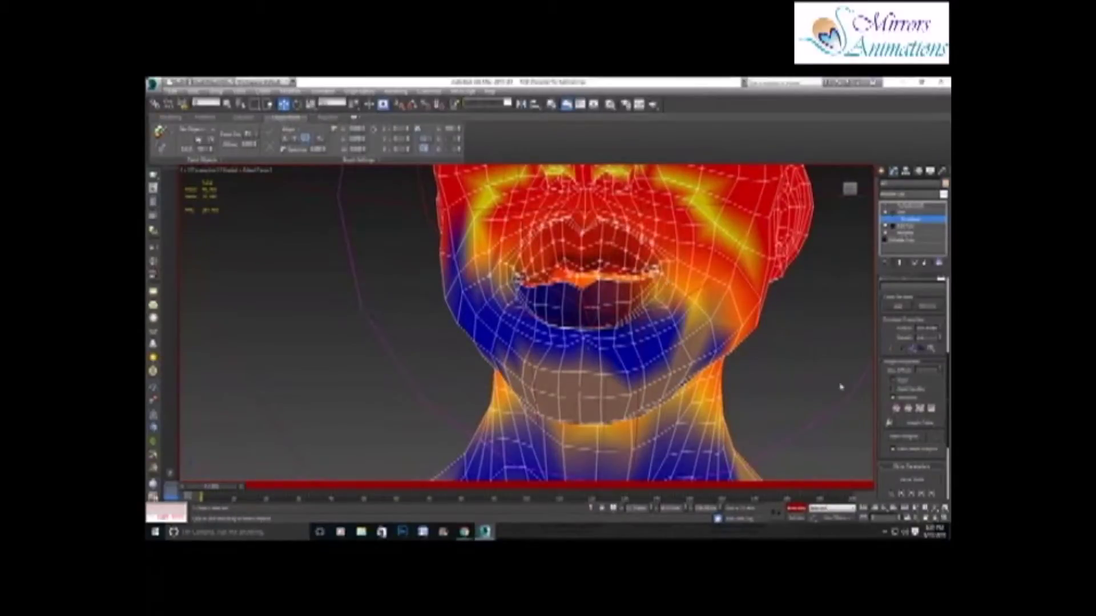
{"action": "left_click_drag", "start_coordinate": [940, 371], "coordinate": [936, 338]}
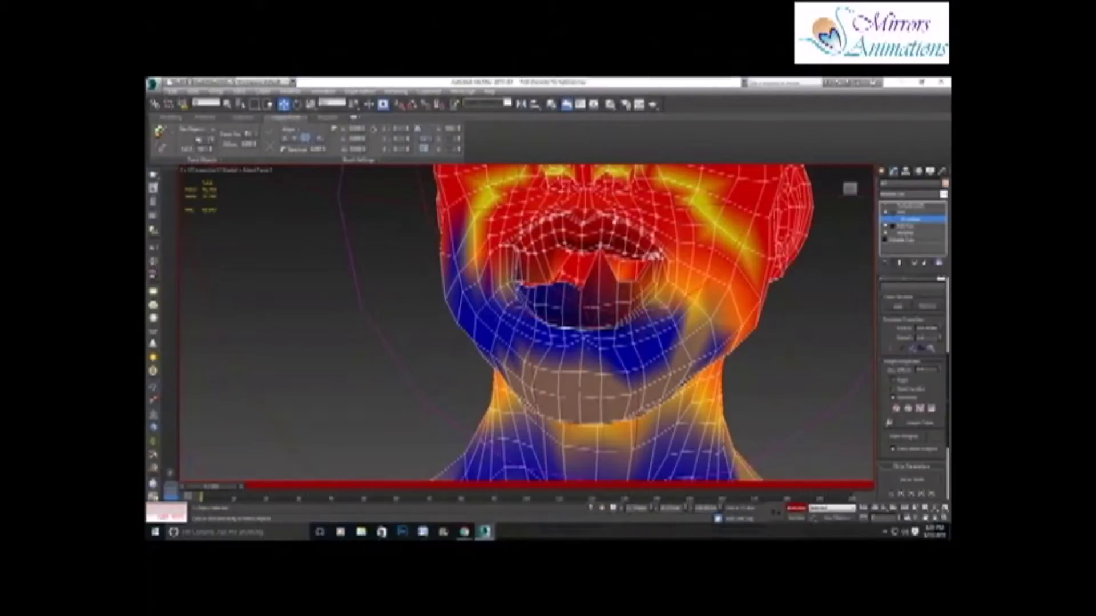
Step: Adjust the head bone's absolute effect on the vertices inside the mouth opening, between the upper and lower lips
{"action": "left_click", "coordinate": [610, 257]}
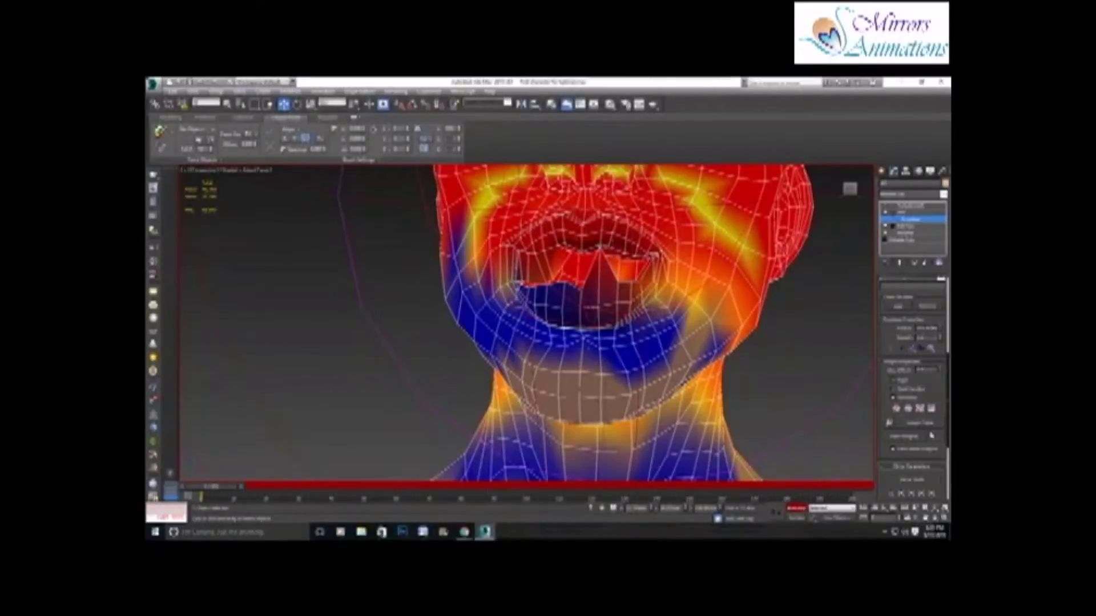
{"action": "left_click_drag", "start_coordinate": [941, 373], "coordinate": [941, 405]}
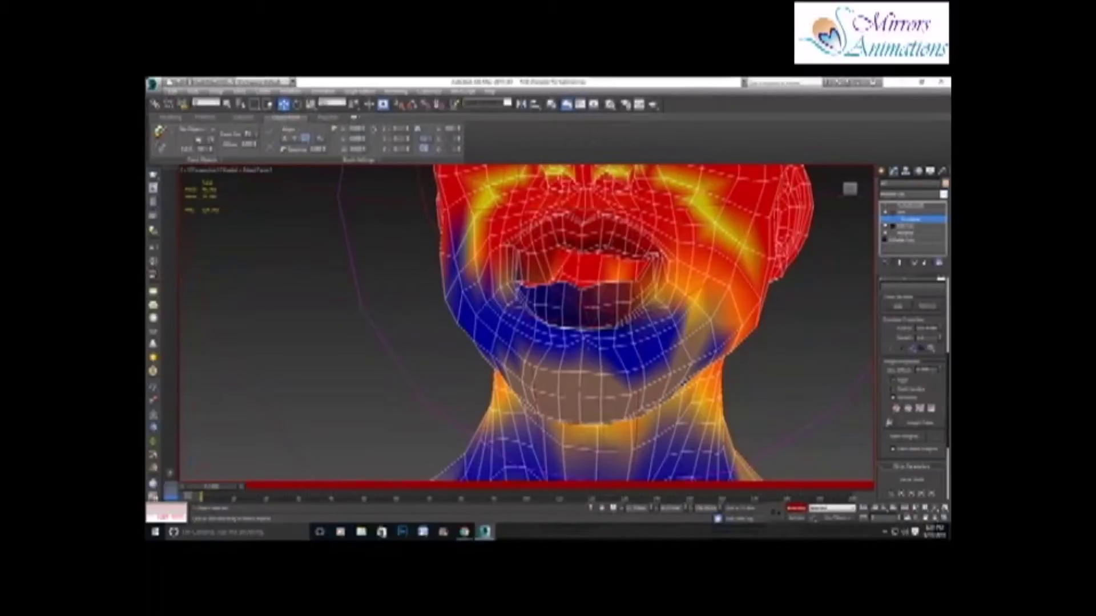
{"action": "left_click_drag", "start_coordinate": [942, 371], "coordinate": [934, 330]}
{"action": "left_click_drag", "start_coordinate": [941, 370], "coordinate": [941, 373]}
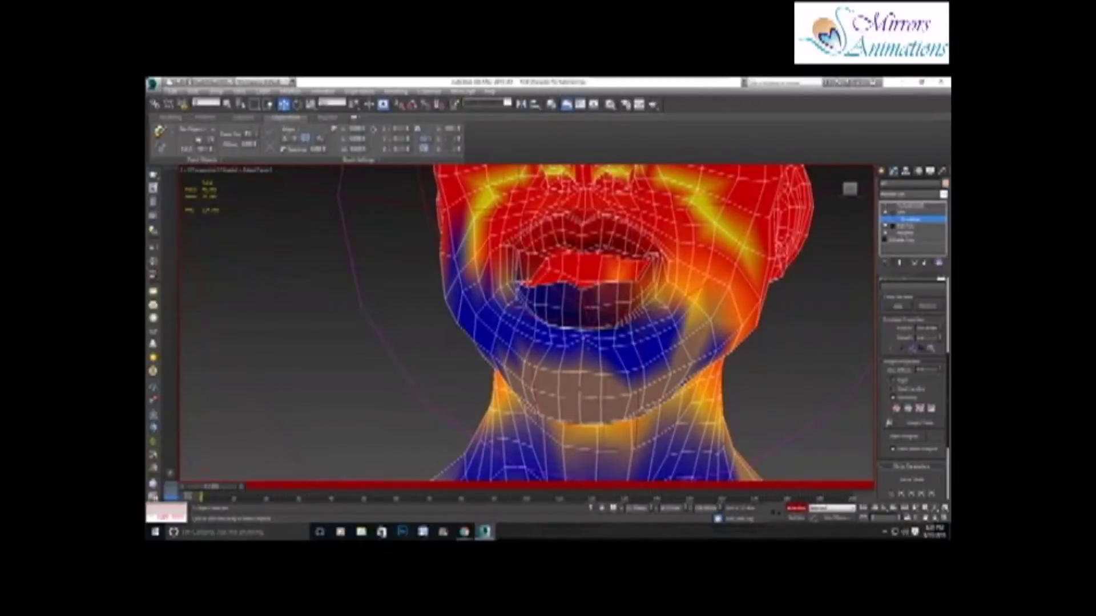
{"action": "left_click_drag", "start_coordinate": [940, 372], "coordinate": [936, 344]}
{"action": "left_click_drag", "start_coordinate": [941, 371], "coordinate": [934, 352]}
Step: Reselect the jaw bone and paint its weight around the mouth corners, cheeks and chin
{"action": "left_click", "coordinate": [583, 331]}
{"action": "left_click", "coordinate": [894, 439]}
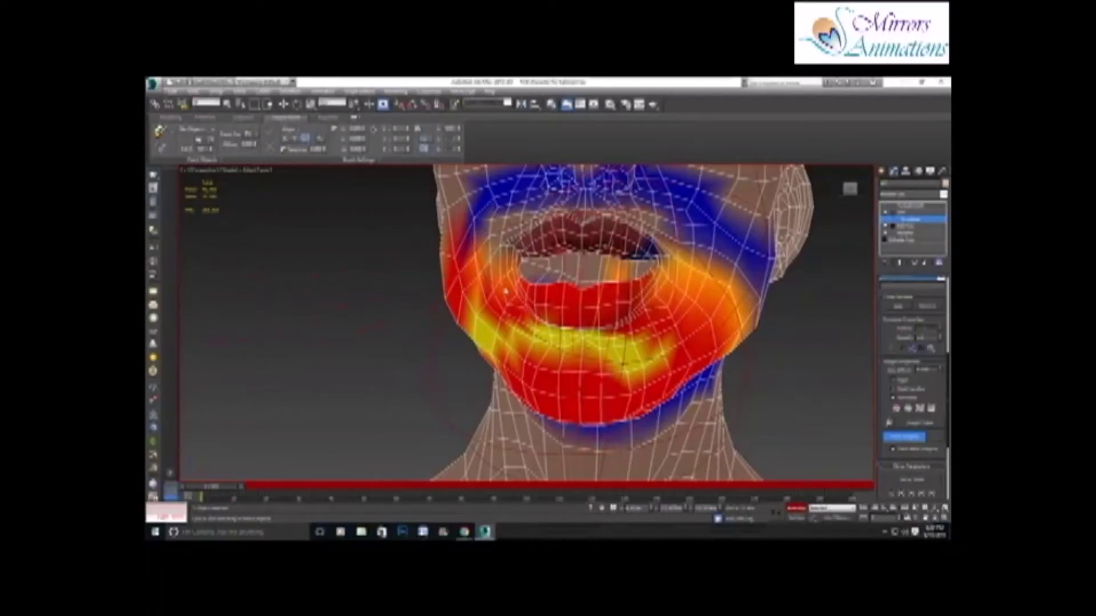
{"action": "mouse_move", "coordinate": [516, 268]}
{"action": "left_mouse_down"}
{"action": "mouse_move", "coordinate": [501, 228]}
{"action": "mouse_move", "coordinate": [482, 227]}
{"action": "left_mouse_up"}
{"action": "mouse_move", "coordinate": [647, 408]}
{"action": "left_mouse_down"}
{"action": "mouse_move", "coordinate": [534, 394]}
{"action": "mouse_move", "coordinate": [670, 330]}
{"action": "left_mouse_up"}
{"action": "mouse_move", "coordinate": [671, 330]}
{"action": "middle_mouse_down", "text": "alt"}
{"action": "mouse_move", "coordinate": [543, 359]}
{"action": "mouse_move", "coordinate": [688, 368]}
{"action": "middle_mouse_up", "text": "alt"}
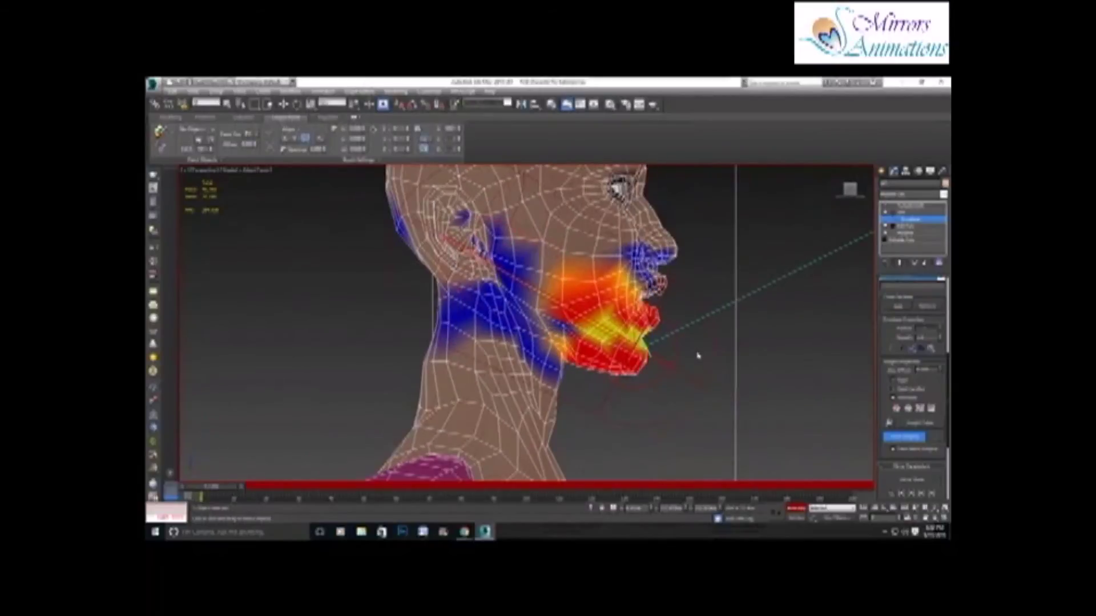
Step: Stop painting weights, return to the top modifier of the stack and hide the edged faces on the front view of the face
{"action": "left_click", "coordinate": [906, 437]}
{"action": "left_click", "coordinate": [884, 205]}
{"action": "left_click", "coordinate": [906, 205]}
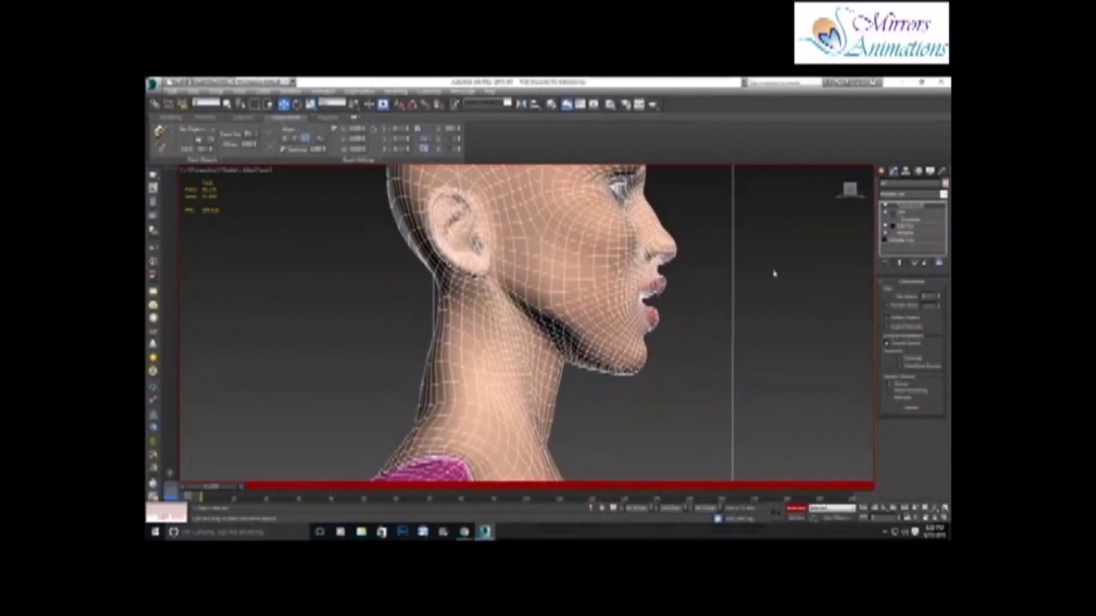
{"action": "middle_click_drag", "start_coordinate": [772, 273], "coordinate": [664, 360], "text": "alt"}
{"action": "left_click", "coordinate": [250, 170]}
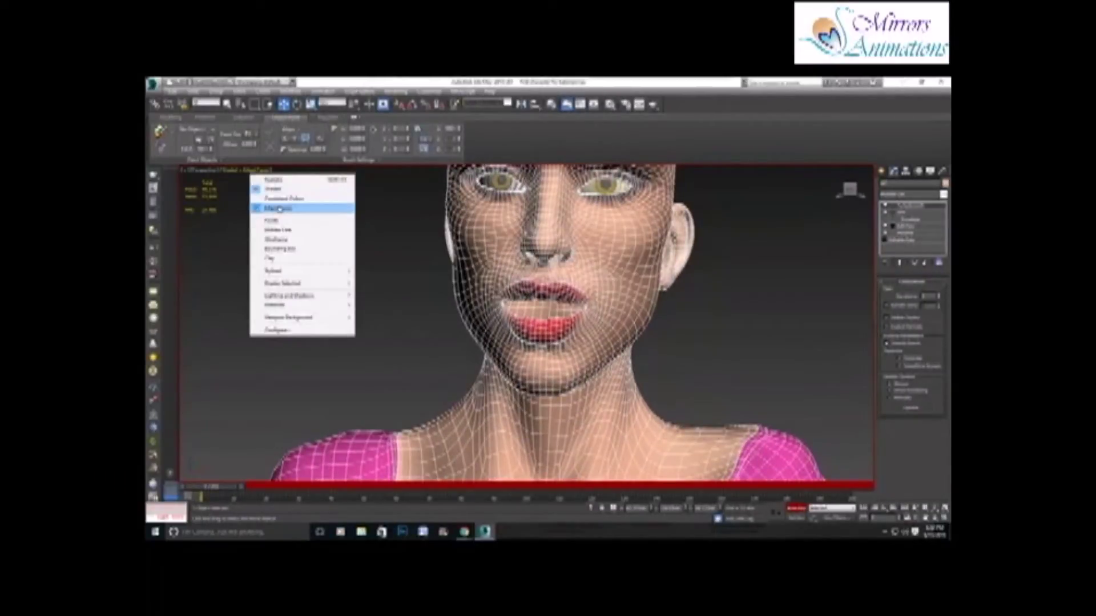
{"action": "left_click", "coordinate": [302, 228]}
Step: Switch off Auto Key before correcting the distorted lower legs
{"action": "scroll", "coordinate": [627, 331], "scroll_direction": "down", "scroll_amount": 5}
{"action": "left_click", "coordinate": [610, 320]}
{"action": "middle_click_drag", "start_coordinate": [610, 320], "coordinate": [650, 227]}
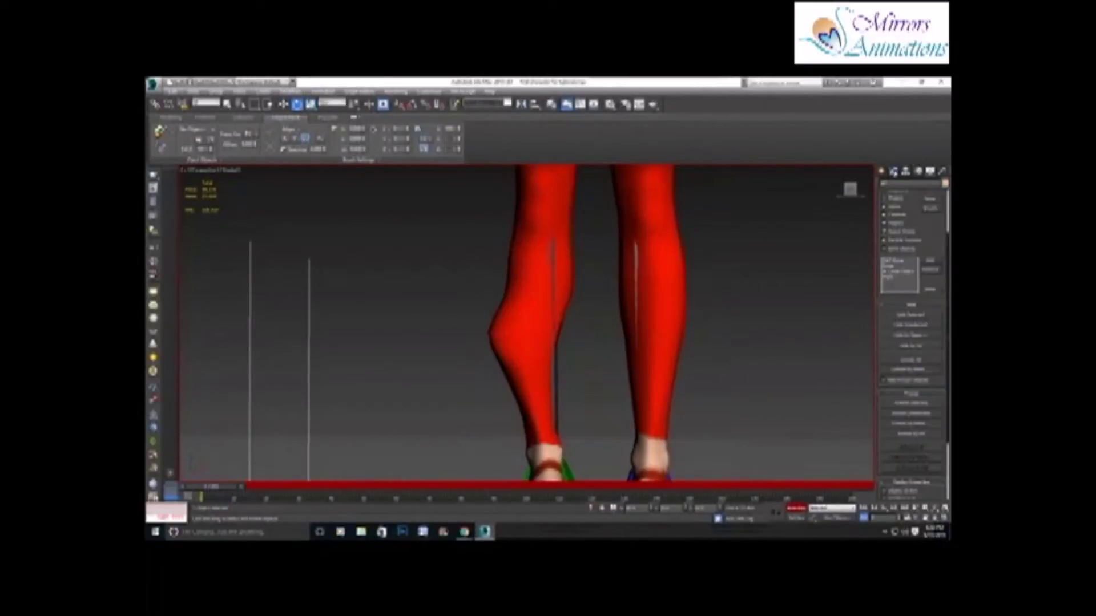
{"action": "left_click", "coordinate": [796, 507]}
Step: Edit the envelopes, select the bulging right-calf vertices and raise their absolute effect for the calf bone
{"action": "left_click", "coordinate": [893, 172]}
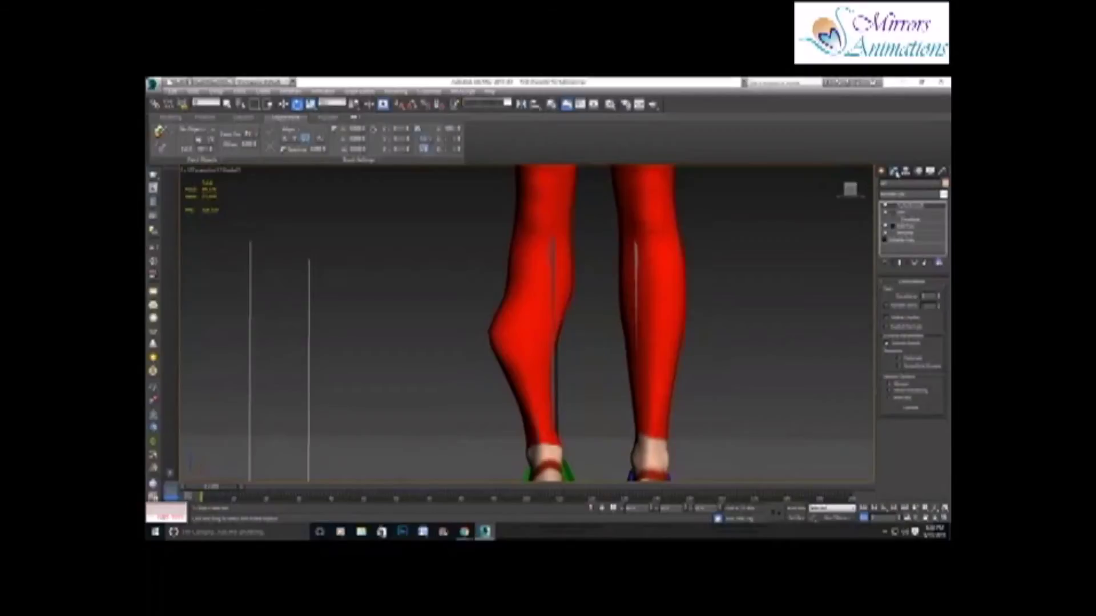
{"action": "left_click", "coordinate": [910, 218]}
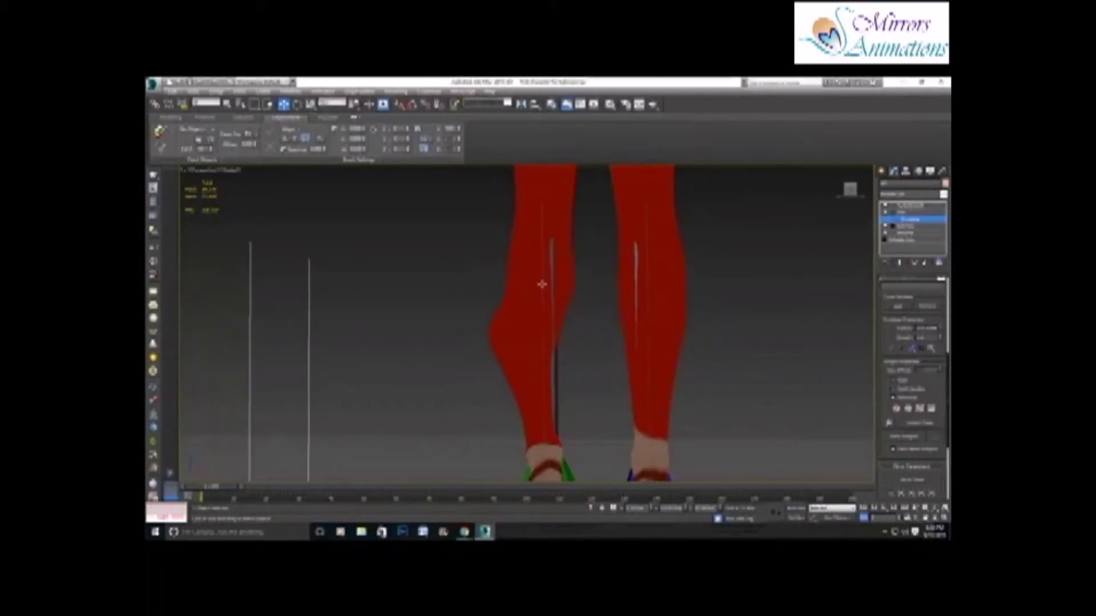
{"action": "left_click", "coordinate": [542, 284]}
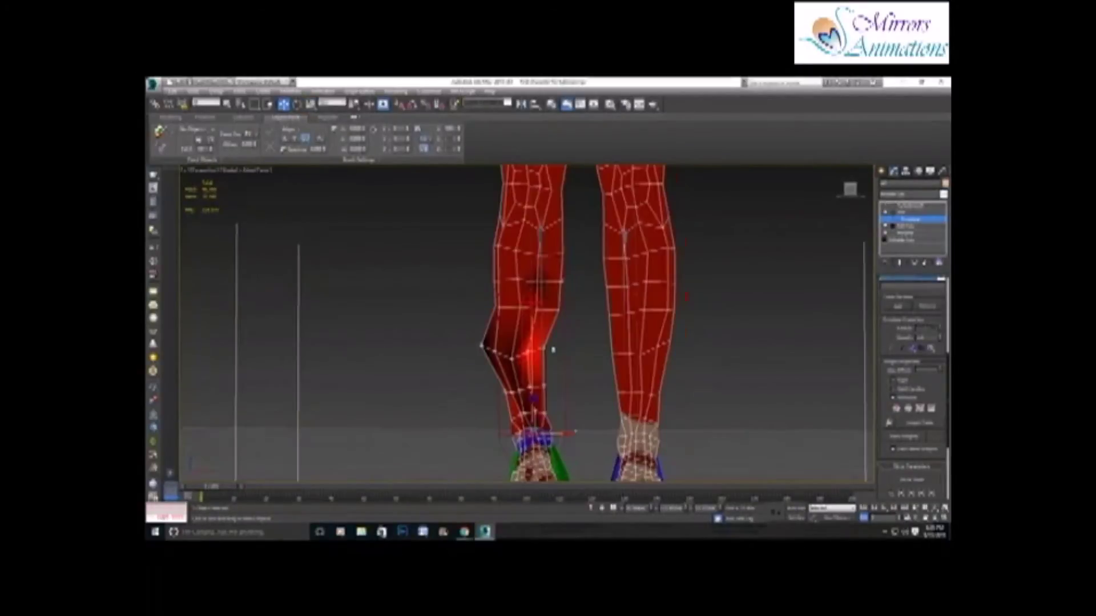
{"action": "left_click", "coordinate": [469, 434]}
{"action": "left_click_drag", "start_coordinate": [583, 430], "coordinate": [584, 430]}
{"action": "left_click_drag", "start_coordinate": [941, 369], "coordinate": [941, 344]}
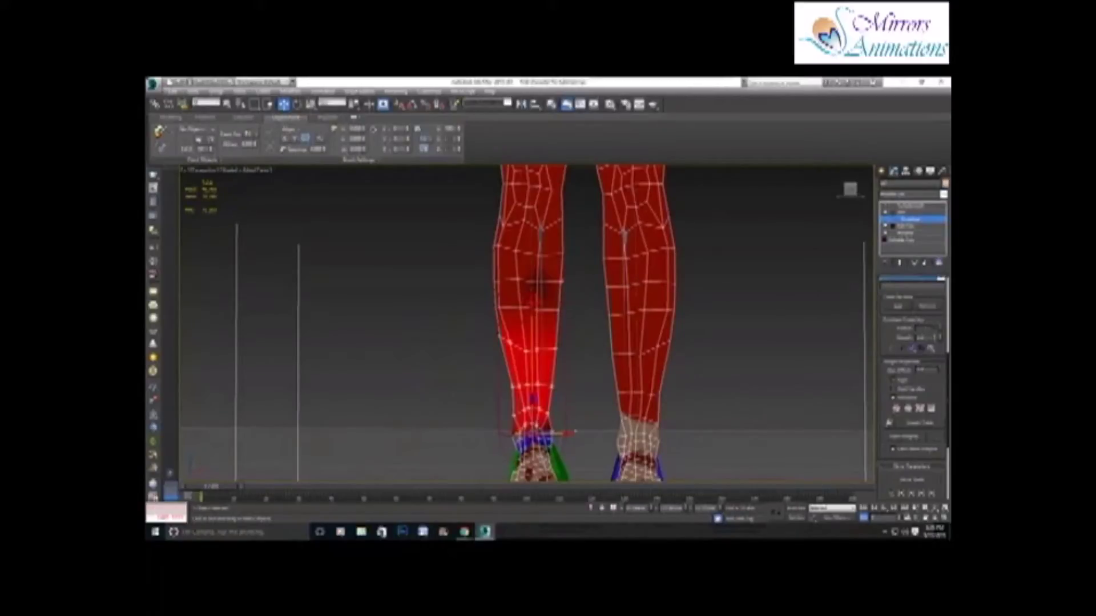
Step: Check the weight coverage of the leg bones around the knees and calves on both legs
{"action": "left_click", "coordinate": [531, 258]}
{"action": "left_click", "coordinate": [634, 266]}
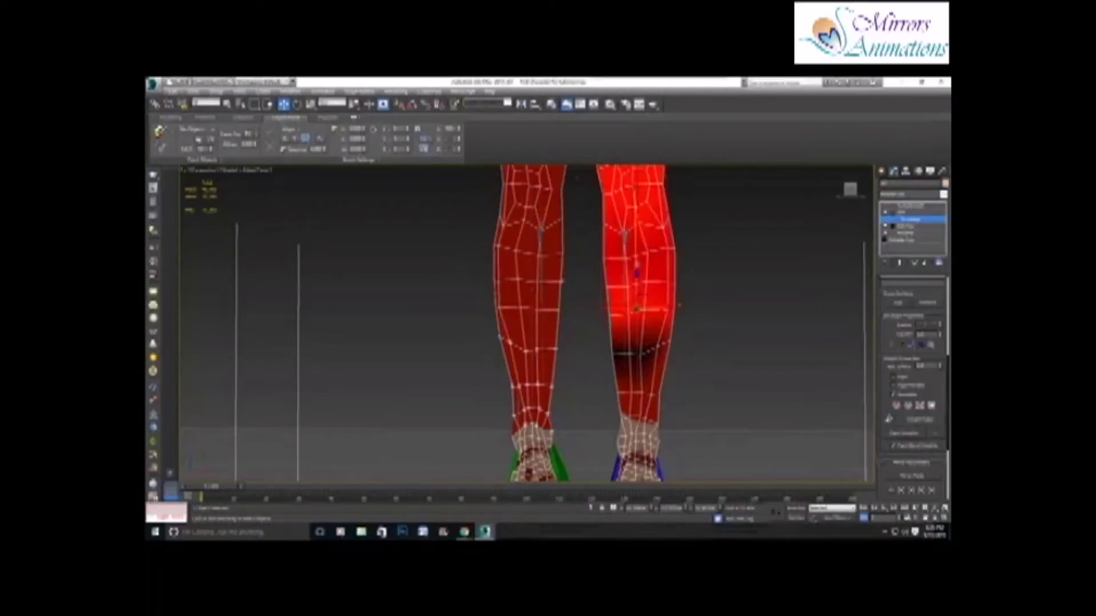
{"action": "left_click", "coordinate": [639, 377]}
Step: Scrub the animation to the raised-arms pose and reopen envelope editing for the shoulder area
{"action": "scroll", "coordinate": [703, 362], "scroll_direction": "down", "scroll_amount": 5}
{"action": "middle_click_drag", "start_coordinate": [702, 246], "coordinate": [577, 457]}
{"action": "scroll", "coordinate": [577, 457], "scroll_direction": "up", "scroll_amount": 2}
{"action": "left_click", "coordinate": [918, 206]}
{"action": "left_click_drag", "start_coordinate": [216, 491], "coordinate": [228, 489]}
{"action": "key", "text": "w"}
{"action": "middle_click_drag", "start_coordinate": [428, 306], "coordinate": [519, 379]}
{"action": "scroll", "coordinate": [519, 379], "scroll_direction": "up", "scroll_amount": 5}
{"action": "middle_click_drag", "start_coordinate": [710, 388], "coordinate": [669, 314]}
{"action": "left_click", "coordinate": [924, 219]}
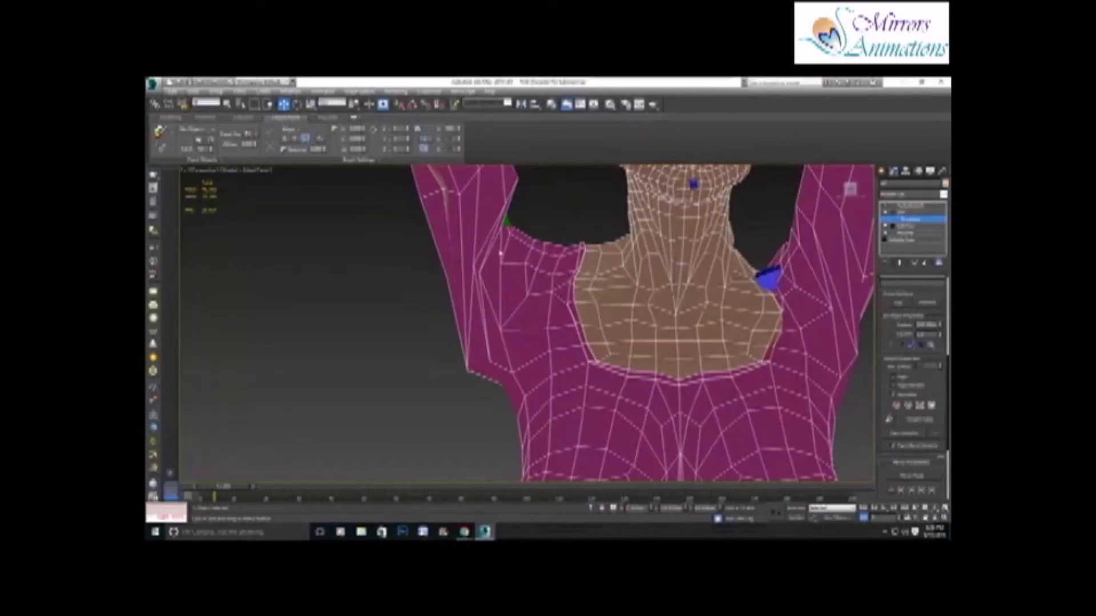
Step: Select the right upper-arm bone and widen its envelope over the armpit and shoulder
{"action": "left_click", "coordinate": [496, 254]}
{"action": "middle_click_drag", "start_coordinate": [535, 307], "coordinate": [549, 356]}
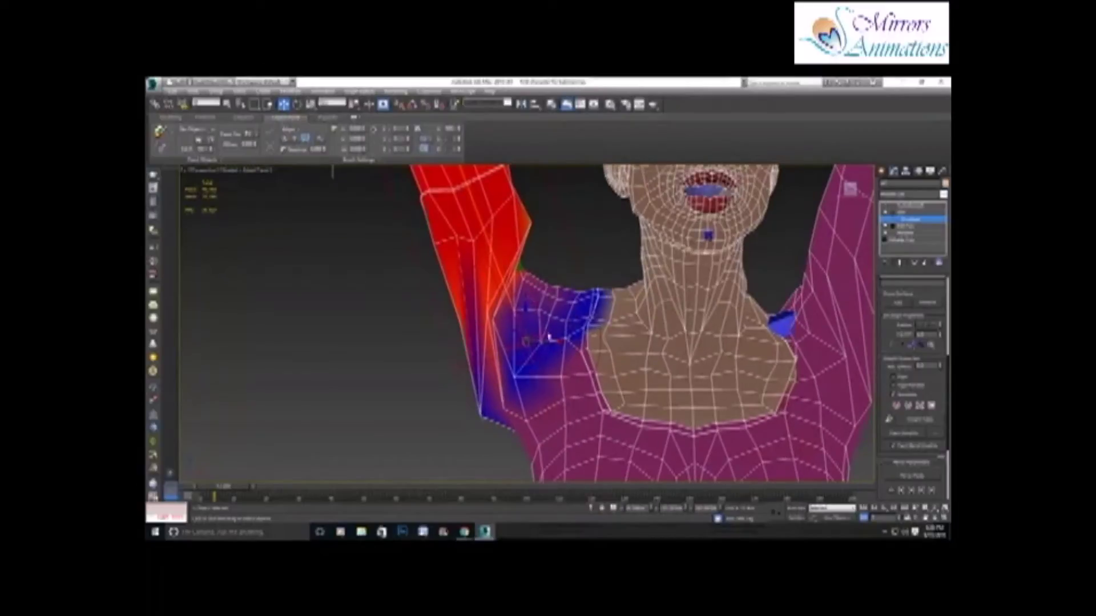
{"action": "left_click", "coordinate": [553, 346]}
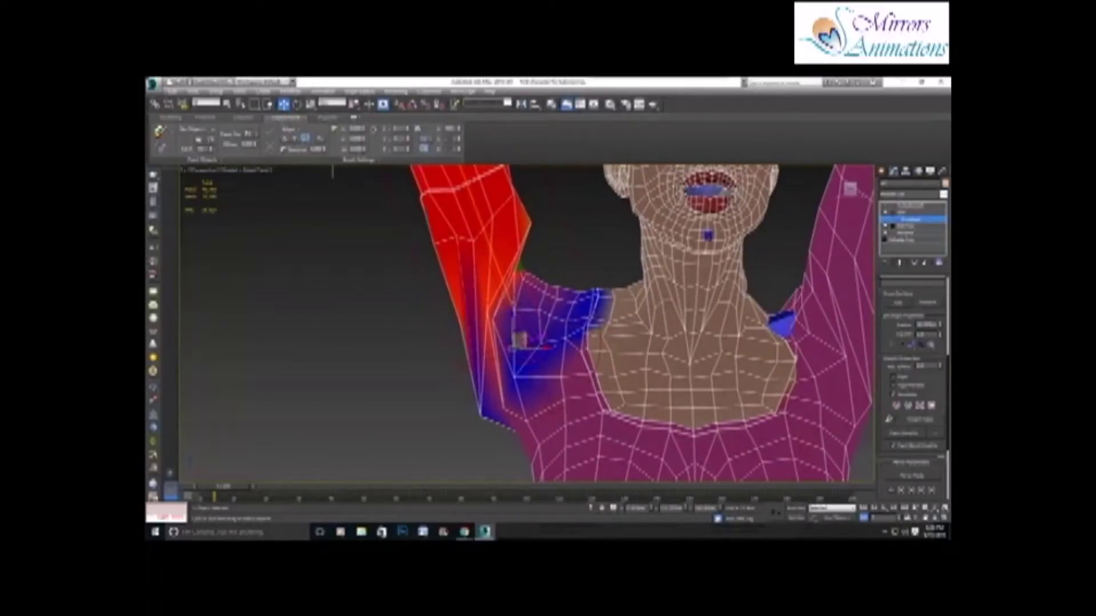
{"action": "left_click_drag", "start_coordinate": [519, 340], "coordinate": [463, 366]}
{"action": "left_click", "coordinate": [569, 320]}
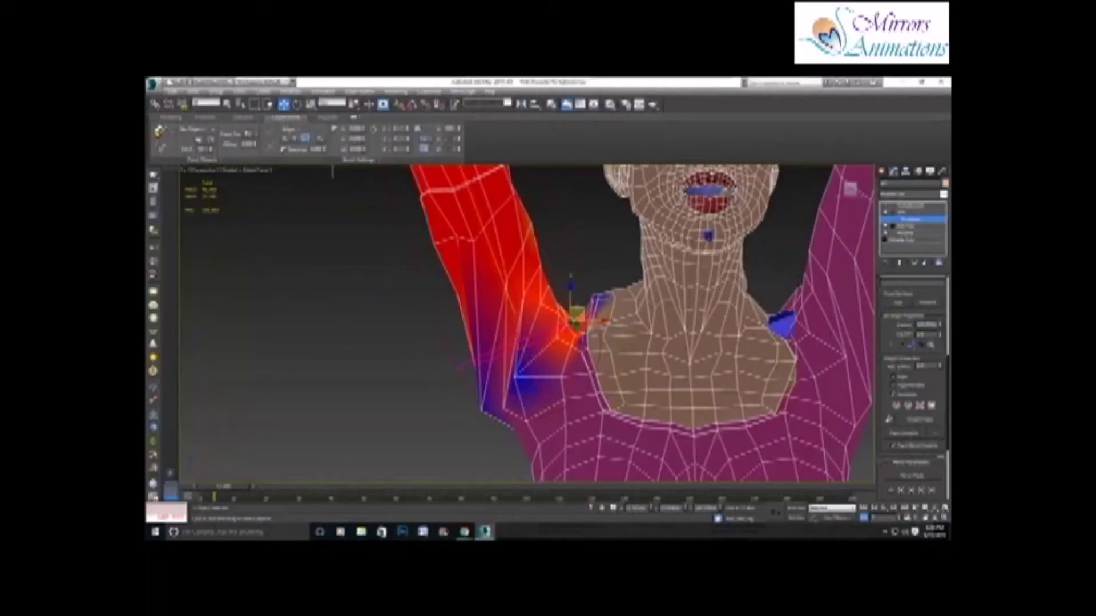
{"action": "left_click_drag", "start_coordinate": [576, 317], "coordinate": [637, 279]}
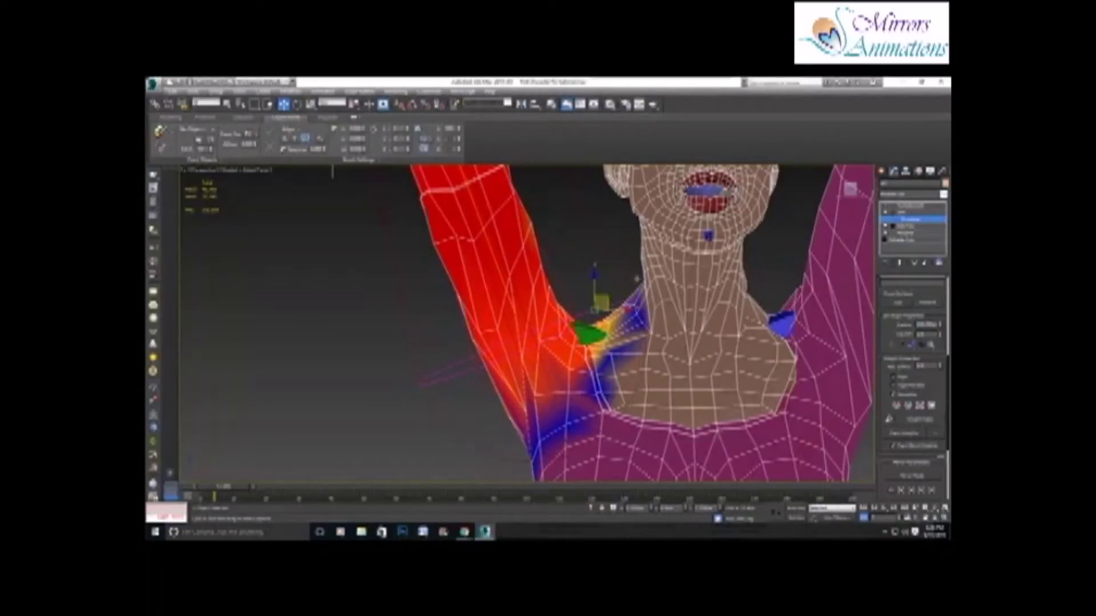
Step: Select the right forearm bone and enlarge the elbow end of its envelope to cover the whole elbow
{"action": "scroll", "coordinate": [628, 343], "scroll_direction": "down", "scroll_amount": 5}
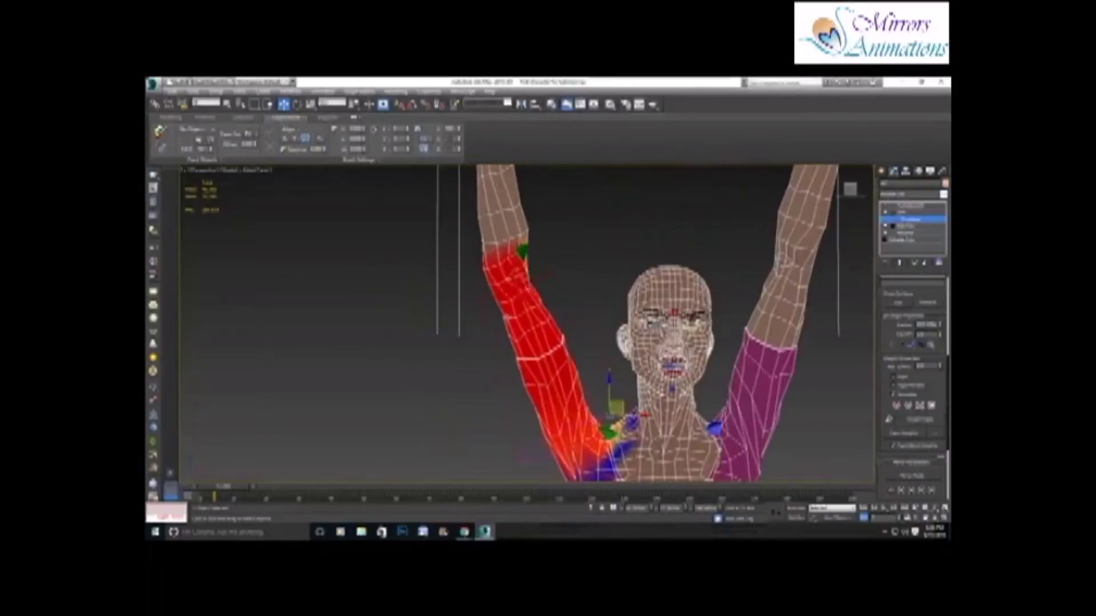
{"action": "scroll", "coordinate": [550, 401], "scroll_direction": "up", "scroll_amount": 4}
{"action": "middle_click_drag", "start_coordinate": [492, 296], "coordinate": [535, 387]}
{"action": "scroll", "coordinate": [550, 401], "scroll_direction": "down", "scroll_amount": 2}
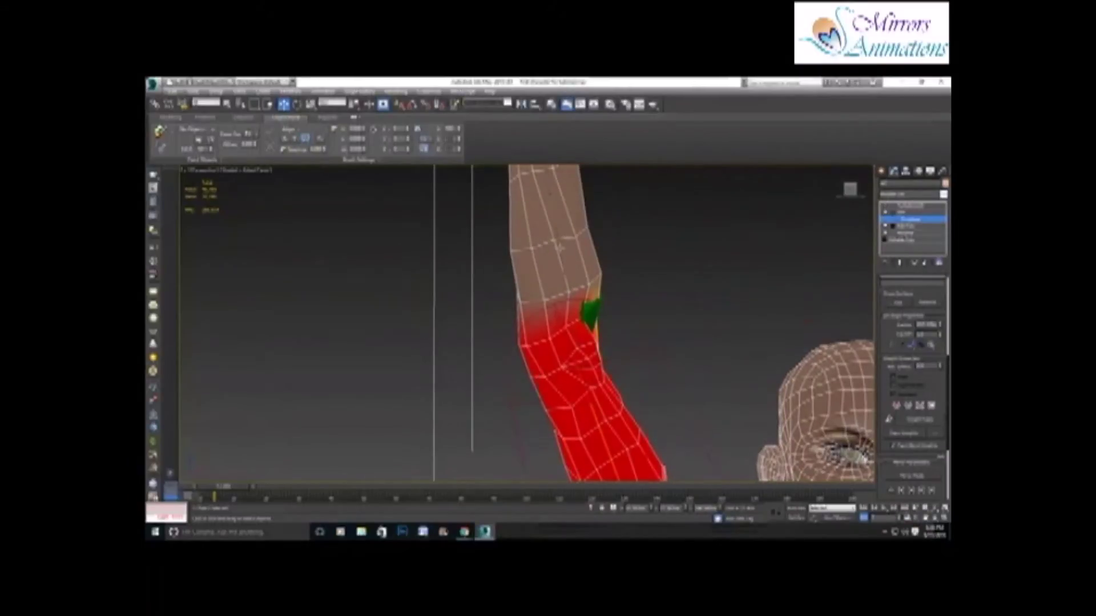
{"action": "left_click", "coordinate": [559, 248]}
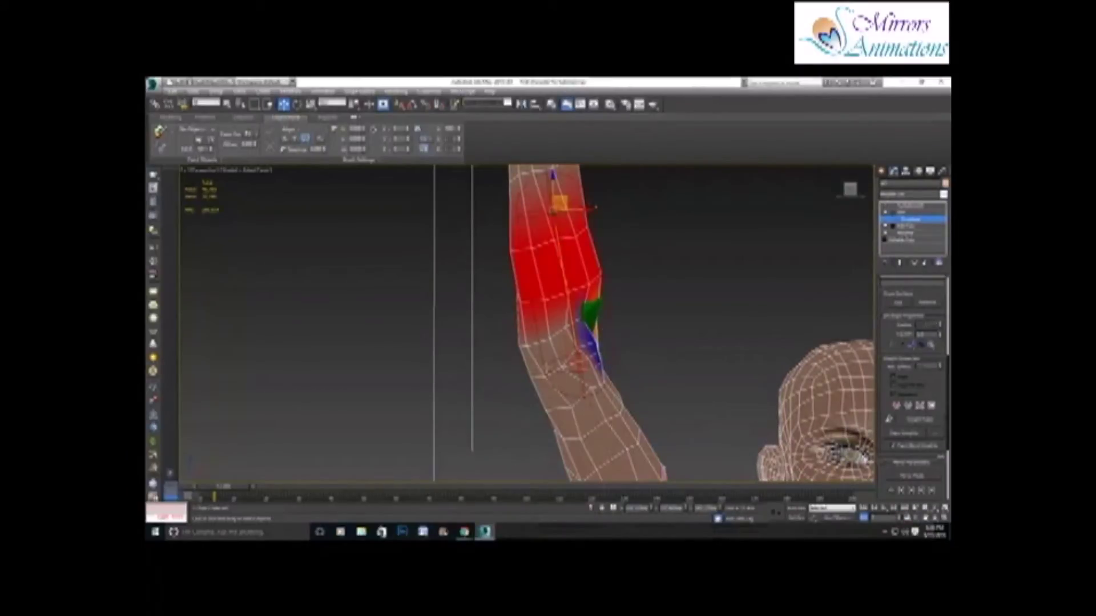
{"action": "left_click", "coordinate": [598, 350]}
{"action": "left_click_drag", "start_coordinate": [618, 351], "coordinate": [696, 325]}
{"action": "left_click", "coordinate": [598, 359]}
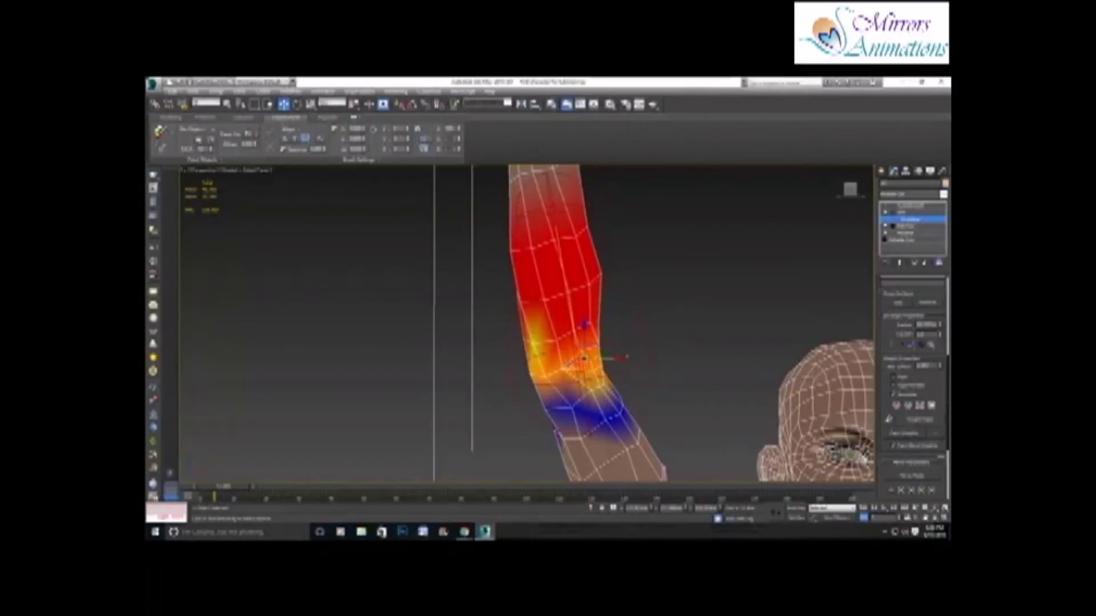
{"action": "left_click_drag", "start_coordinate": [622, 359], "coordinate": [622, 352]}
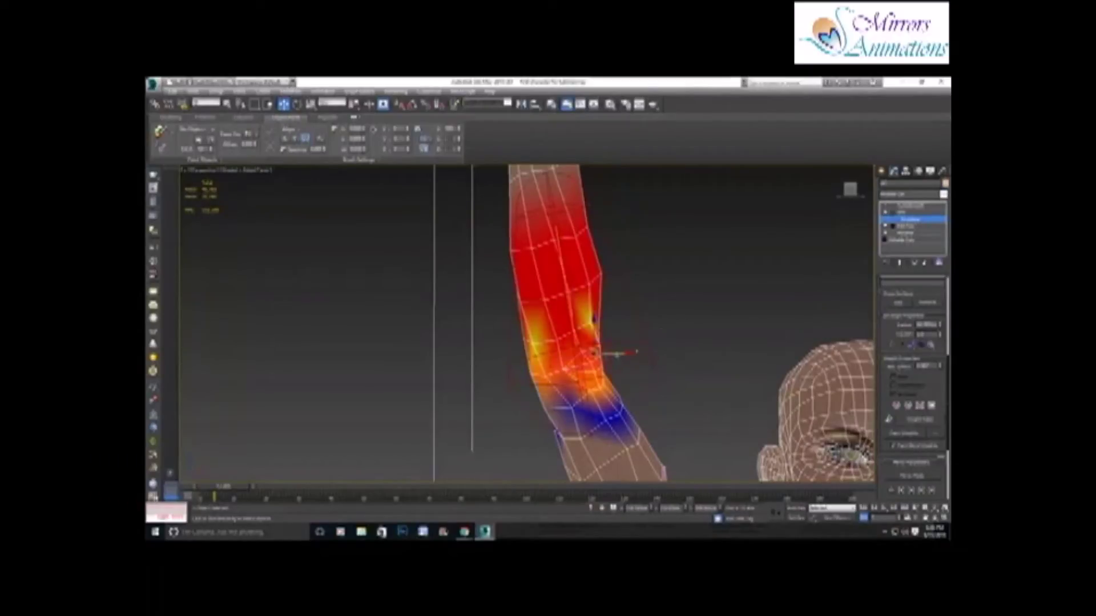
{"action": "left_click", "coordinate": [599, 348]}
Step: Widen the wrist end of the right forearm bone's envelope further along the forearm
{"action": "middle_click_drag", "start_coordinate": [646, 352], "coordinate": [656, 475]}
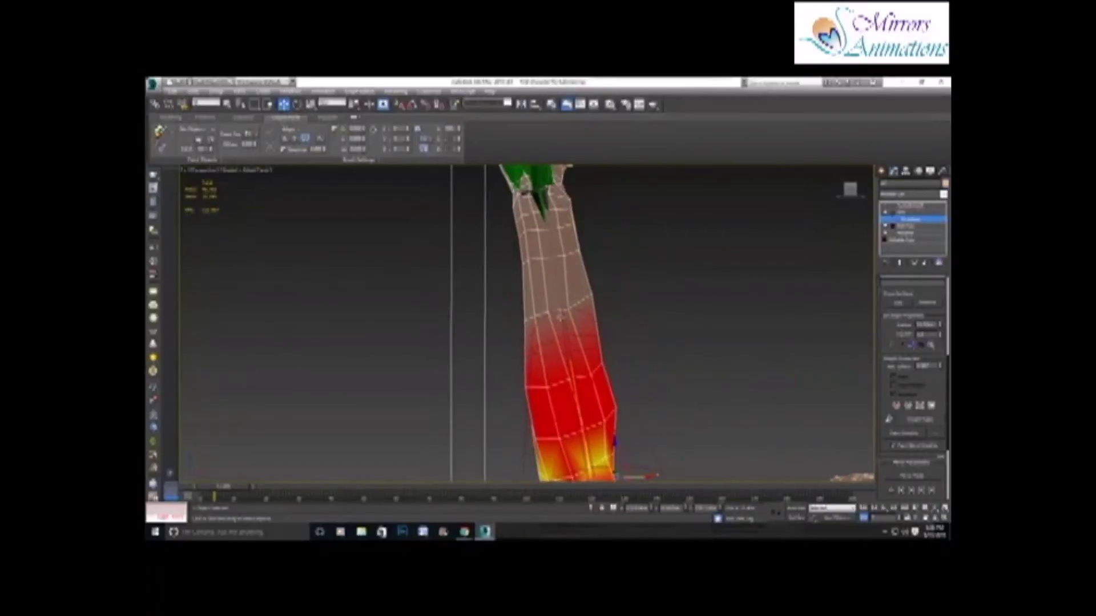
{"action": "left_click", "coordinate": [598, 330]}
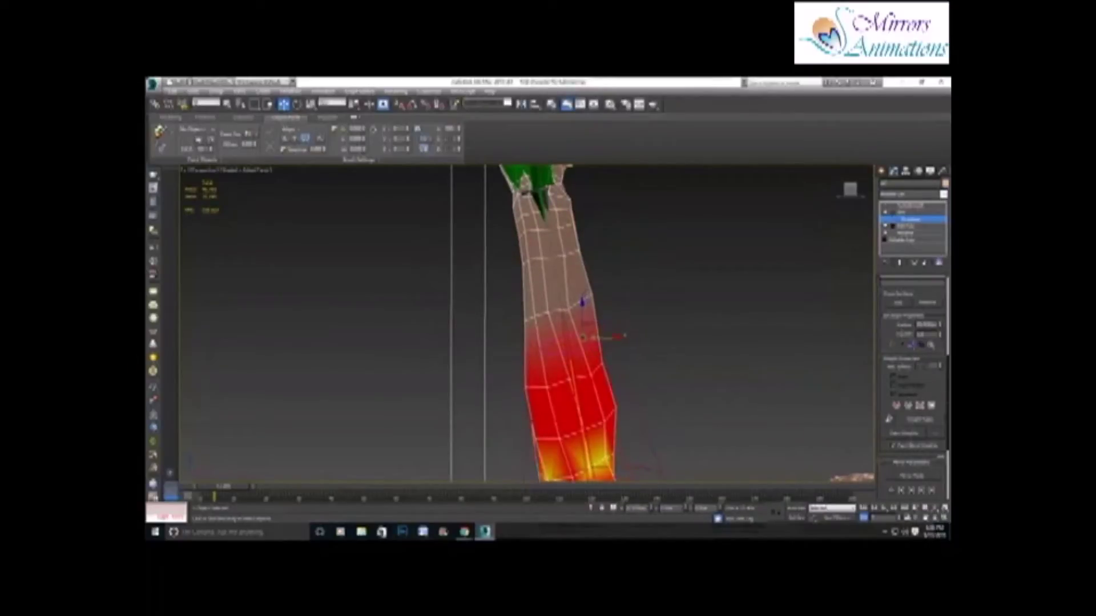
{"action": "left_click", "coordinate": [565, 348]}
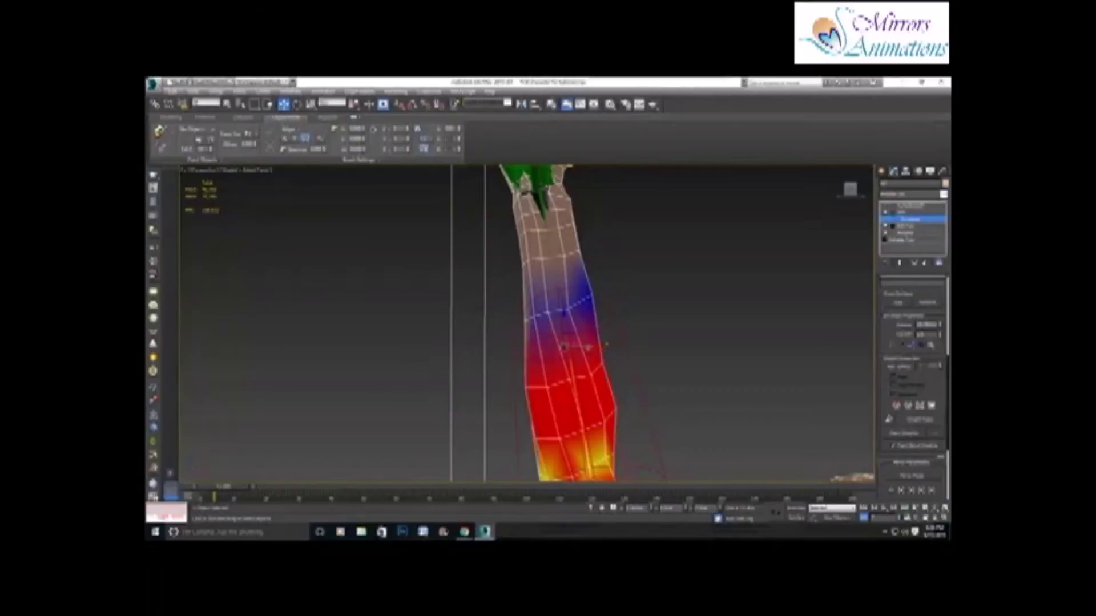
{"action": "left_click_drag", "start_coordinate": [565, 348], "coordinate": [546, 356]}
Step: Select the neck bone and paint its weight around the base and sides of the neck
{"action": "scroll", "coordinate": [574, 378], "scroll_direction": "down", "scroll_amount": 4}
{"action": "middle_click_drag", "start_coordinate": [574, 378], "coordinate": [510, 255]}
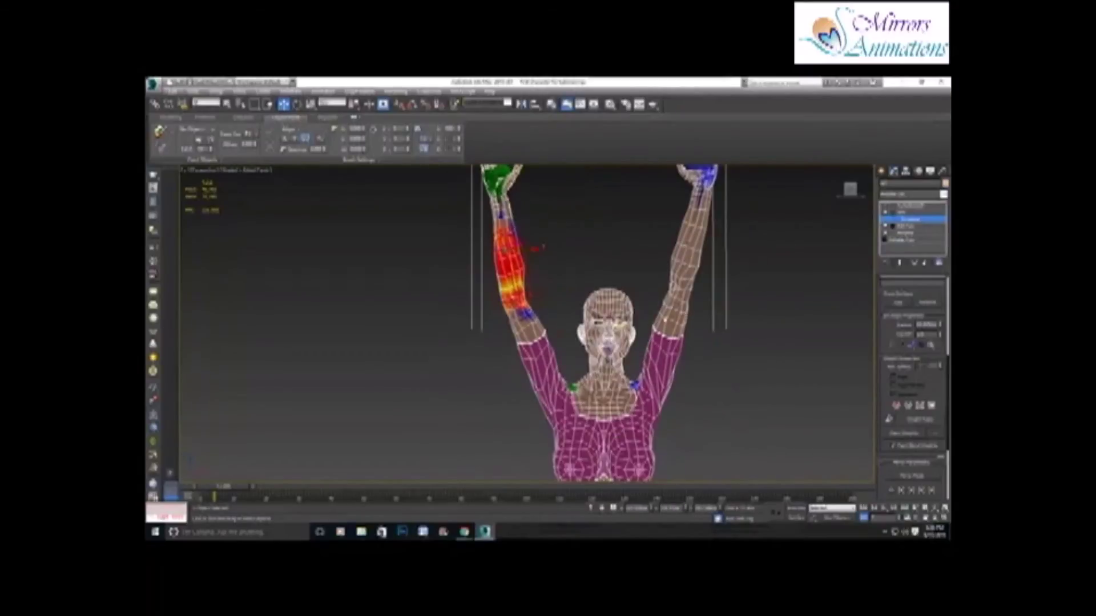
{"action": "middle_click_drag", "start_coordinate": [655, 412], "coordinate": [605, 322]}
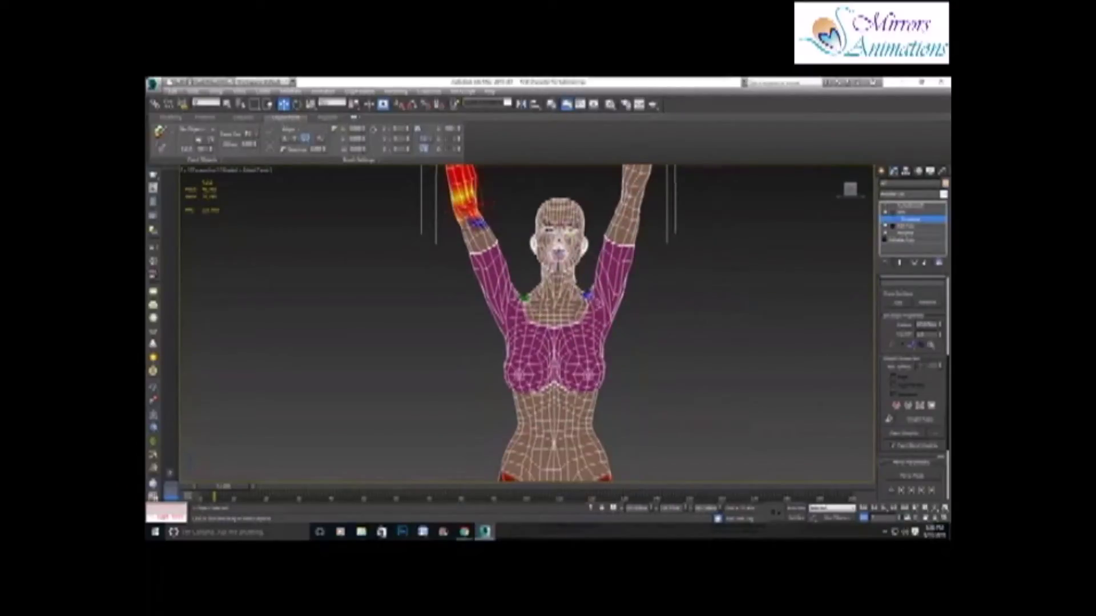
{"action": "scroll", "coordinate": [556, 292], "scroll_direction": "up", "scroll_amount": 5}
{"action": "left_click", "coordinate": [626, 315]}
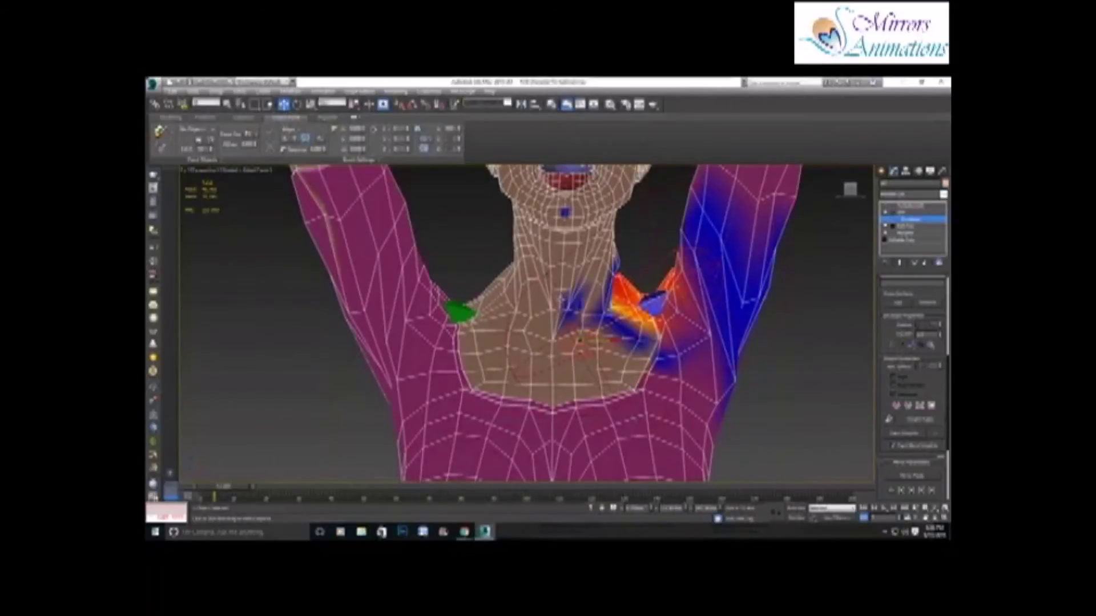
{"action": "left_click", "coordinate": [561, 299]}
{"action": "left_click", "coordinate": [897, 433]}
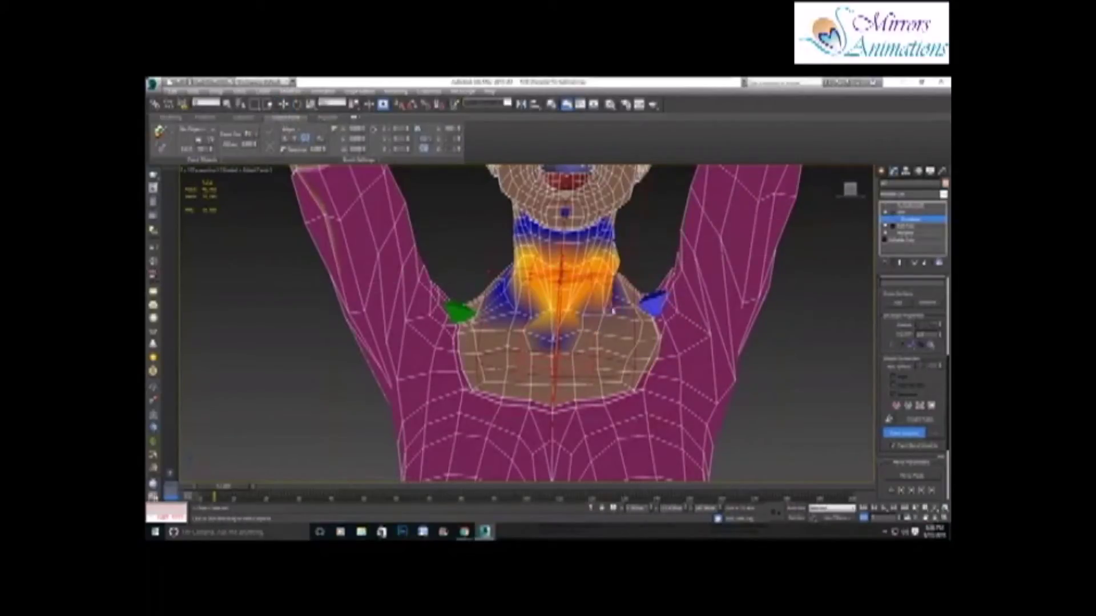
{"action": "mouse_move", "coordinate": [615, 267]}
{"action": "left_mouse_down"}
{"action": "mouse_move", "coordinate": [620, 290]}
{"action": "mouse_move", "coordinate": [582, 297]}
{"action": "mouse_move", "coordinate": [570, 331]}
{"action": "mouse_move", "coordinate": [513, 299]}
{"action": "mouse_move", "coordinate": [530, 330]}
{"action": "mouse_move", "coordinate": [494, 284]}
{"action": "left_mouse_up"}
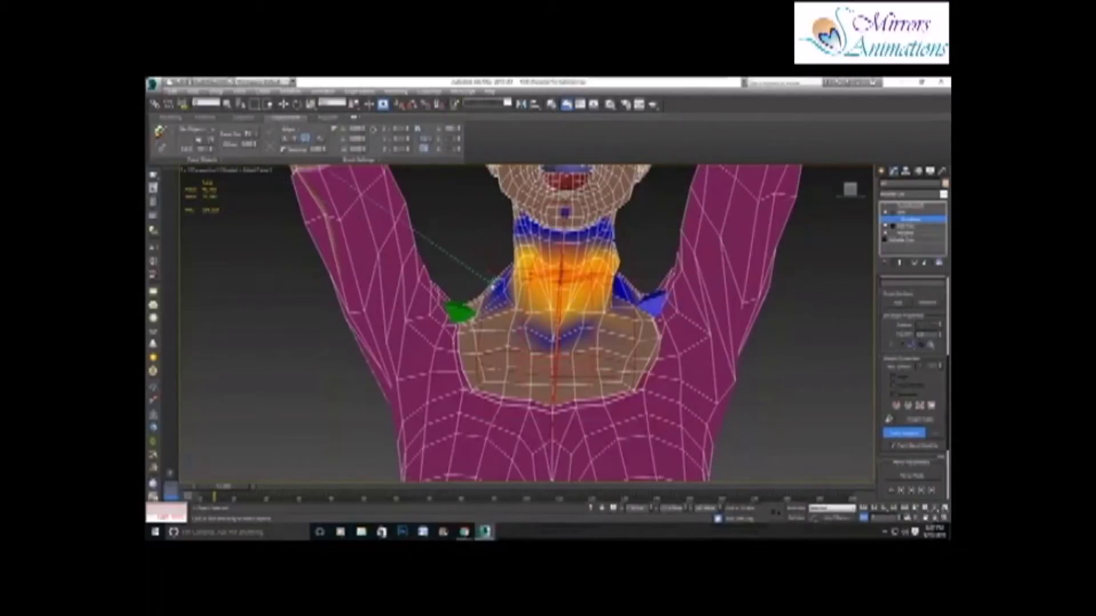
{"action": "left_click_drag", "start_coordinate": [548, 341], "coordinate": [568, 337]}
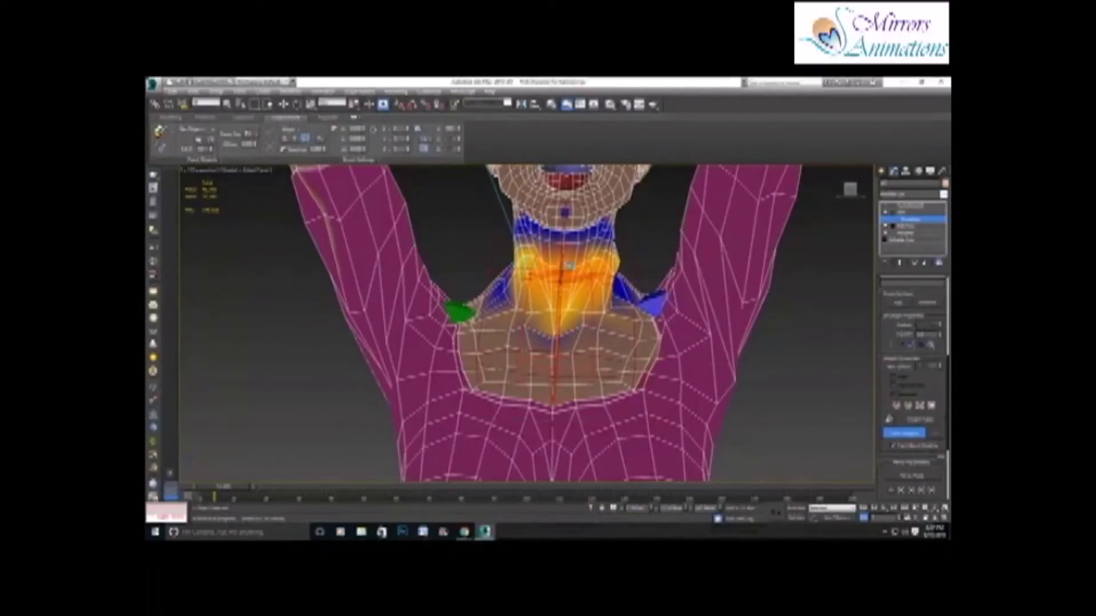
Step: Leave weight painting, select the vertex loop at the lower back of the neck and raise its absolute effect for the neck bone
{"action": "middle_click_drag", "start_coordinate": [569, 265], "coordinate": [628, 302], "text": "alt"}
{"action": "middle_click_drag", "start_coordinate": [465, 268], "coordinate": [489, 293]}
{"action": "scroll", "coordinate": [489, 294], "scroll_direction": "up", "scroll_amount": 4}
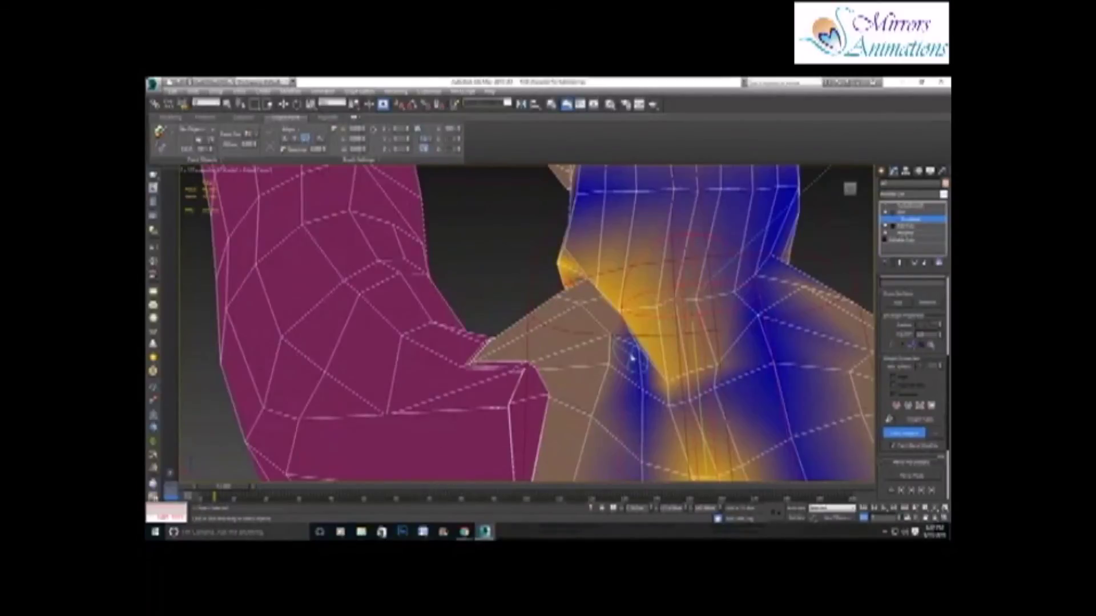
{"action": "middle_click_drag", "start_coordinate": [631, 357], "coordinate": [511, 349]}
{"action": "key", "text": "w"}
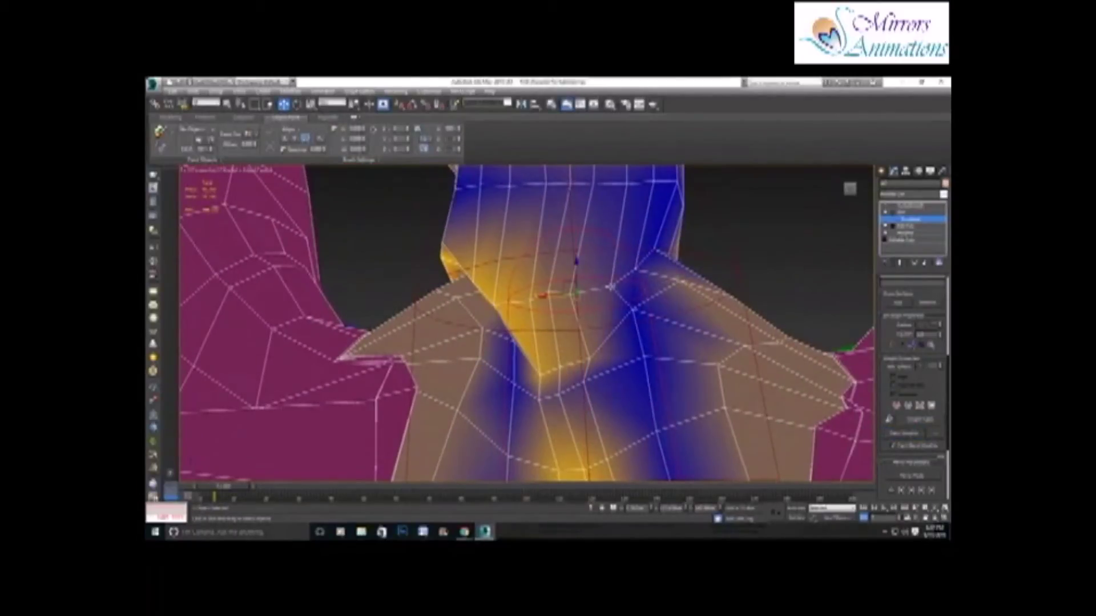
{"action": "scroll", "coordinate": [913, 322], "scroll_direction": "up", "scroll_amount": 5}
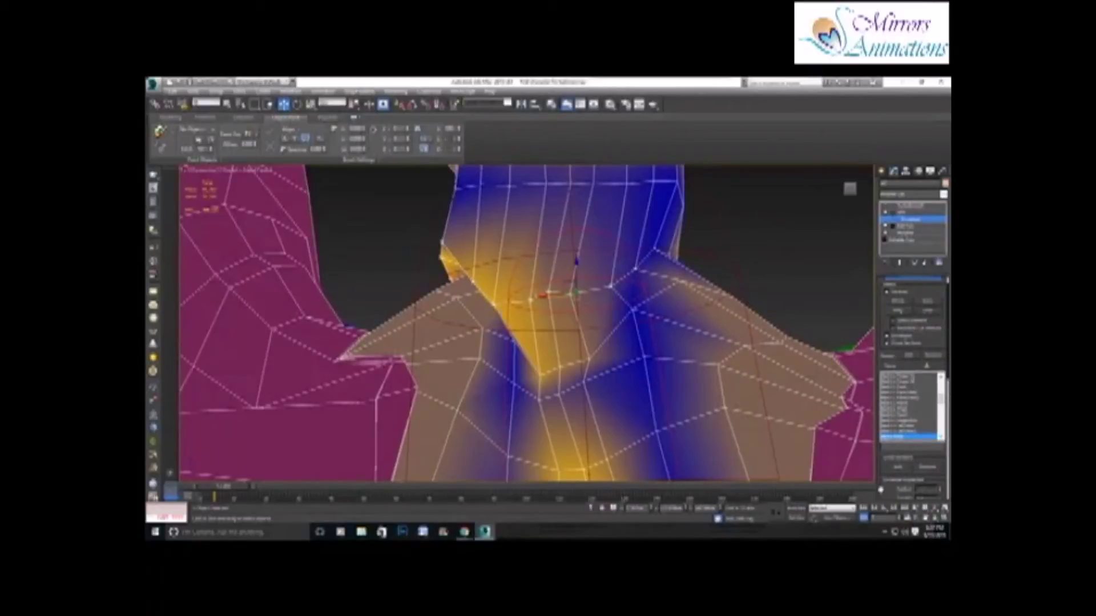
{"action": "left_click_drag", "start_coordinate": [880, 489], "coordinate": [875, 351]}
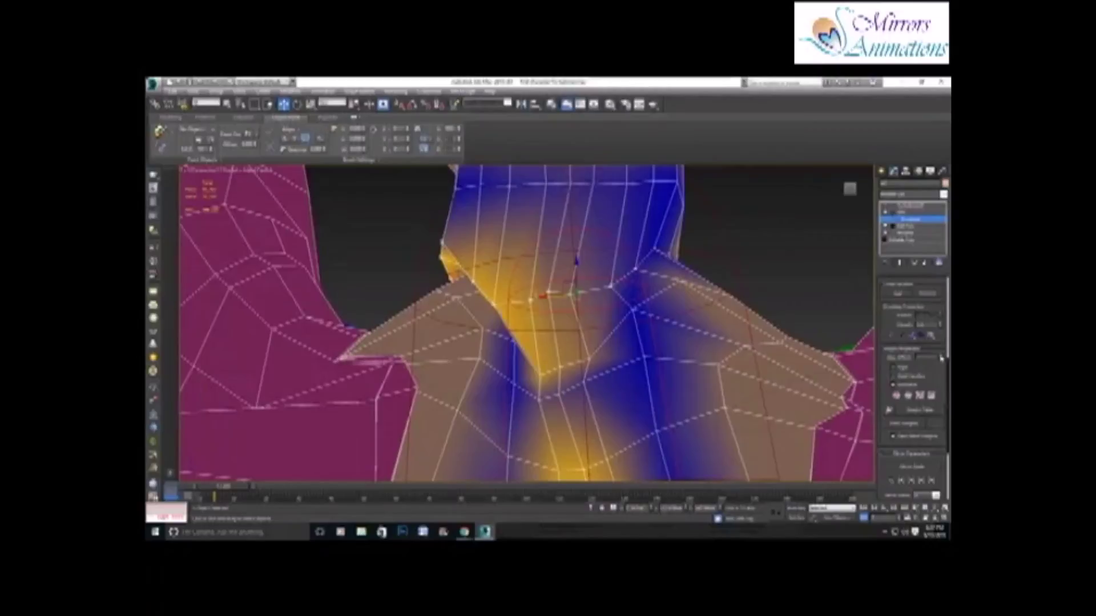
{"action": "left_click_drag", "start_coordinate": [942, 358], "coordinate": [937, 341]}
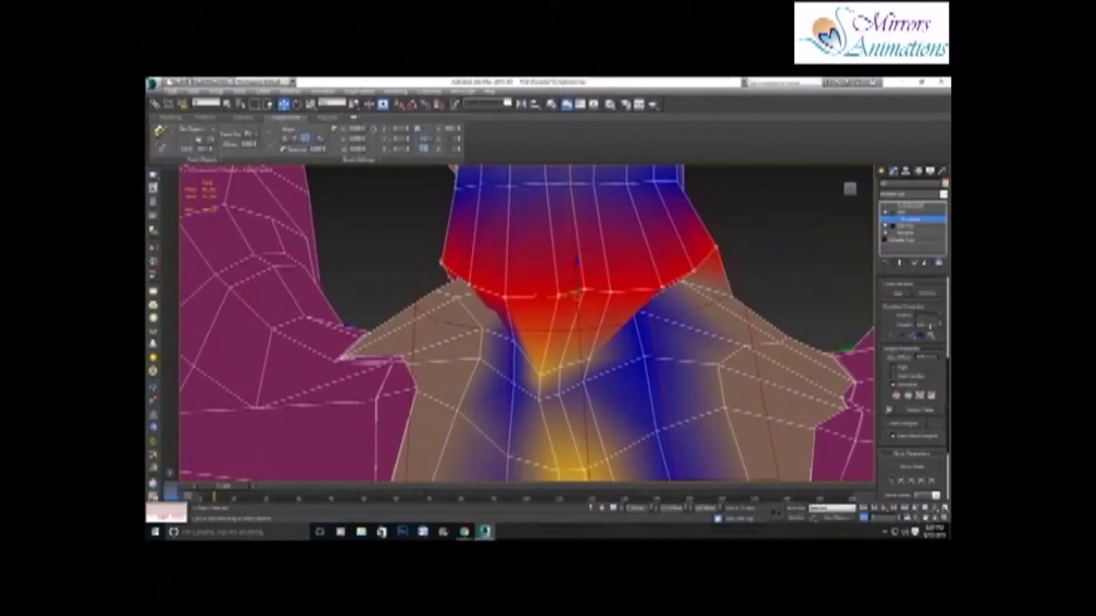
Step: Select the vertex row around the middle of the neck and raise its absolute effect for the neck bone
{"action": "middle_click_drag", "start_coordinate": [645, 277], "coordinate": [653, 313]}
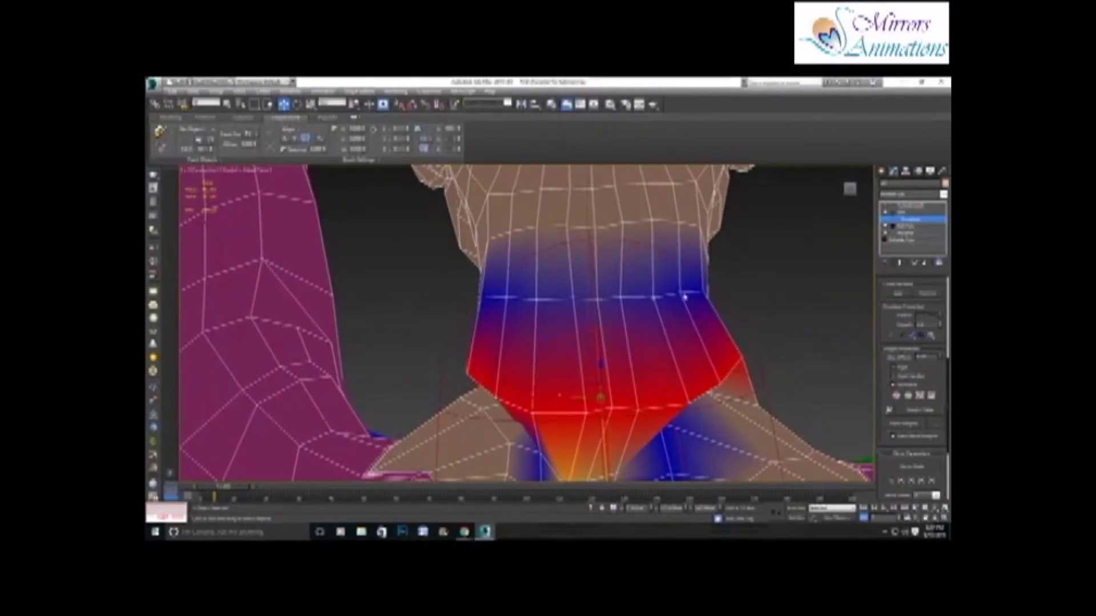
{"action": "left_click_drag", "start_coordinate": [881, 320], "coordinate": [883, 452]}
{"action": "scroll", "coordinate": [922, 354], "scroll_direction": "up", "scroll_amount": 5}
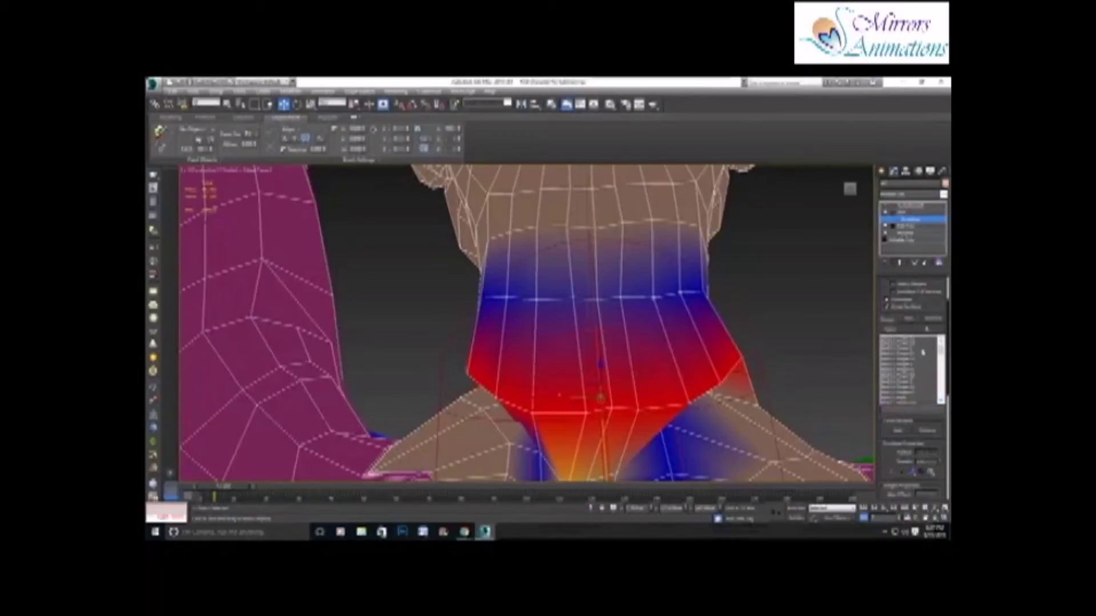
{"action": "left_click_drag", "start_coordinate": [878, 320], "coordinate": [884, 355]}
{"action": "scroll", "coordinate": [929, 331], "scroll_direction": "up", "scroll_amount": 2}
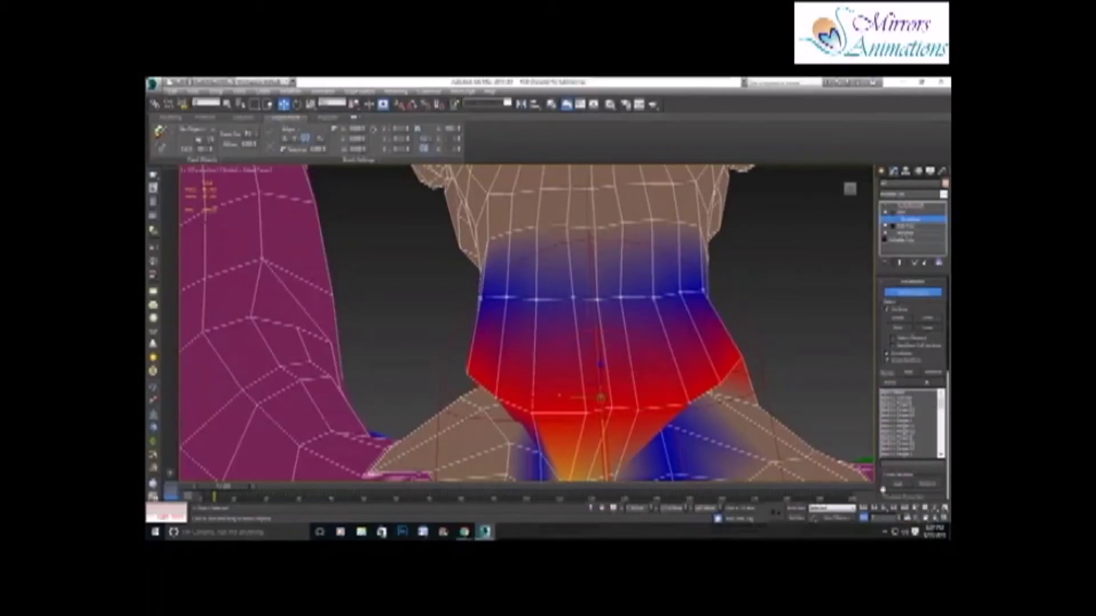
{"action": "left_click_drag", "start_coordinate": [877, 485], "coordinate": [861, 323]}
{"action": "left_click_drag", "start_coordinate": [939, 384], "coordinate": [932, 366]}
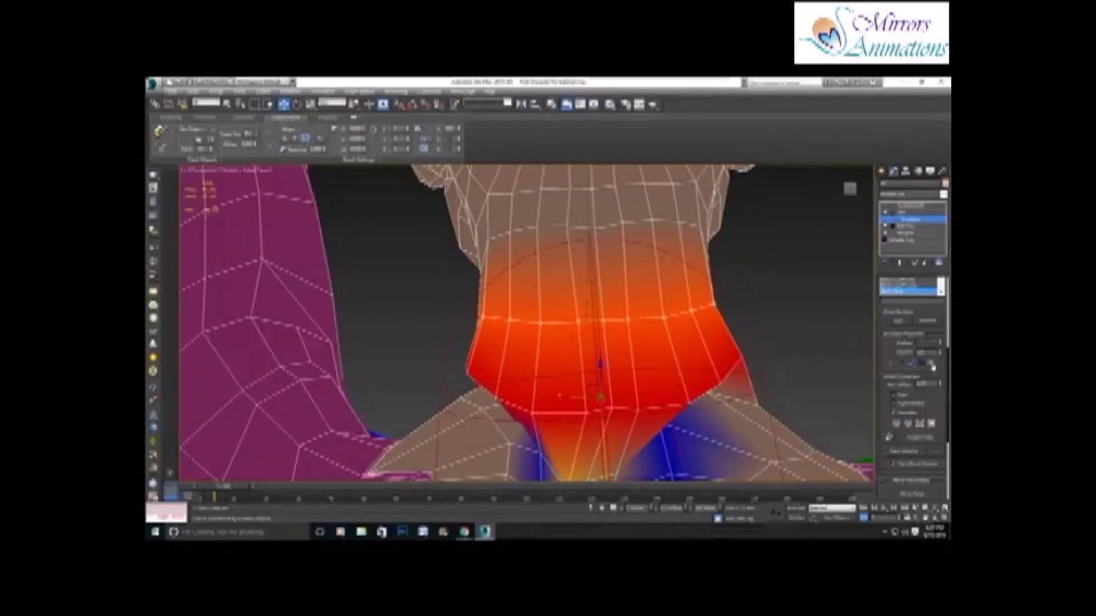
Step: Select the low-weight vertices at the side of the neck base and raise their absolute effect for the neck bone
{"action": "middle_click_drag", "start_coordinate": [640, 382], "coordinate": [569, 276]}
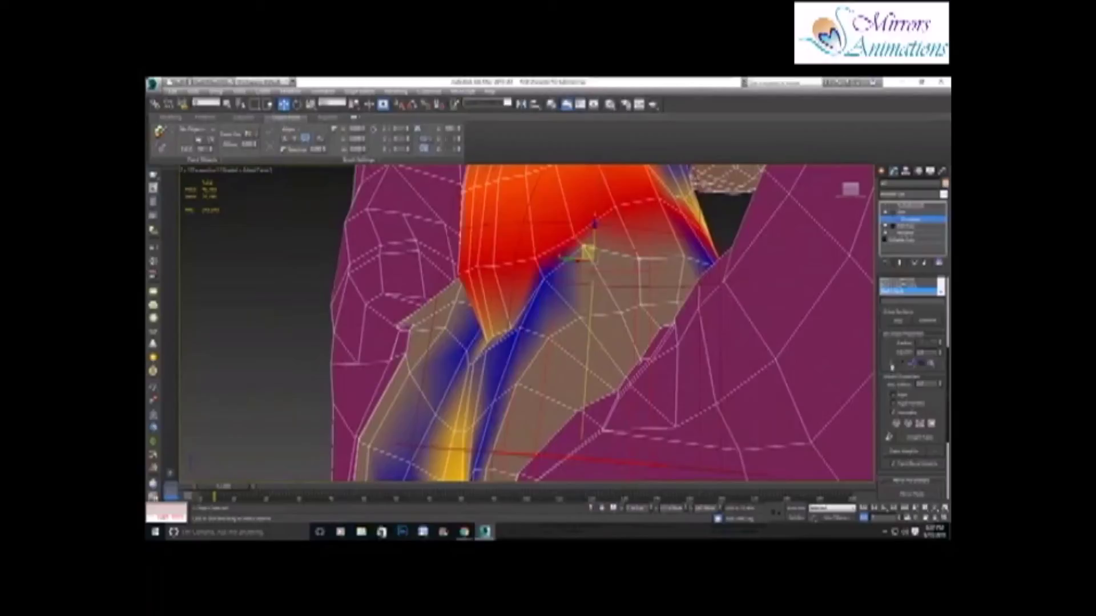
{"action": "left_click_drag", "start_coordinate": [879, 347], "coordinate": [859, 492]}
{"action": "scroll", "coordinate": [914, 448], "scroll_direction": "down", "scroll_amount": 3}
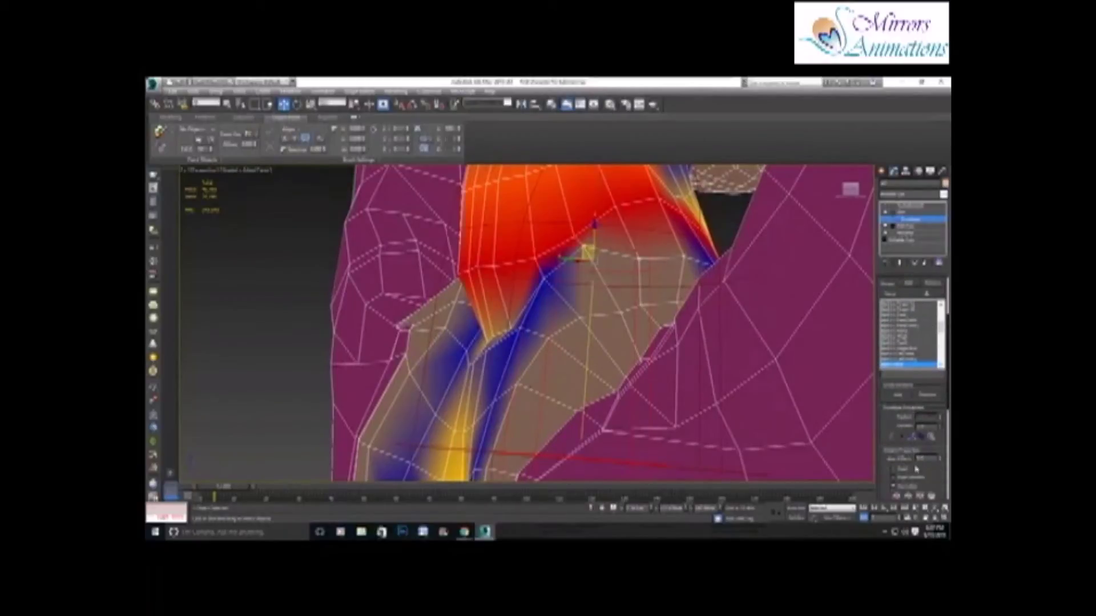
{"action": "left_click_drag", "start_coordinate": [940, 432], "coordinate": [934, 414]}
{"action": "middle_click_drag", "start_coordinate": [701, 338], "coordinate": [554, 228], "text": "alt"}
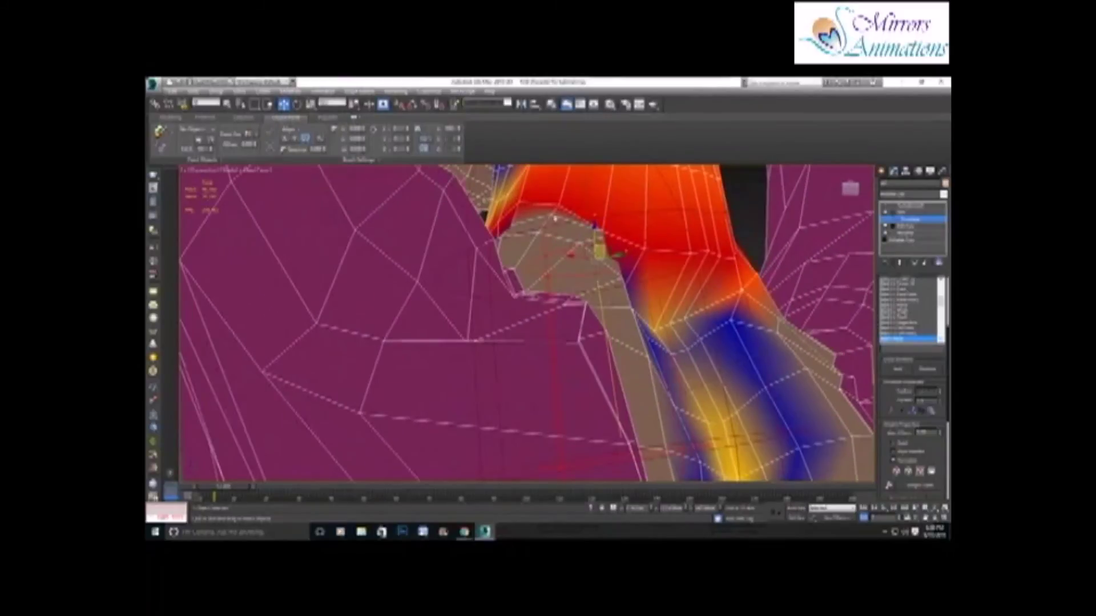
Step: Paint neck bone weight down the side of the neck base, then leave weight painting
{"action": "scroll", "coordinate": [892, 401], "scroll_direction": "up", "scroll_amount": 4}
{"action": "scroll", "coordinate": [892, 402], "scroll_direction": "down", "scroll_amount": 5}
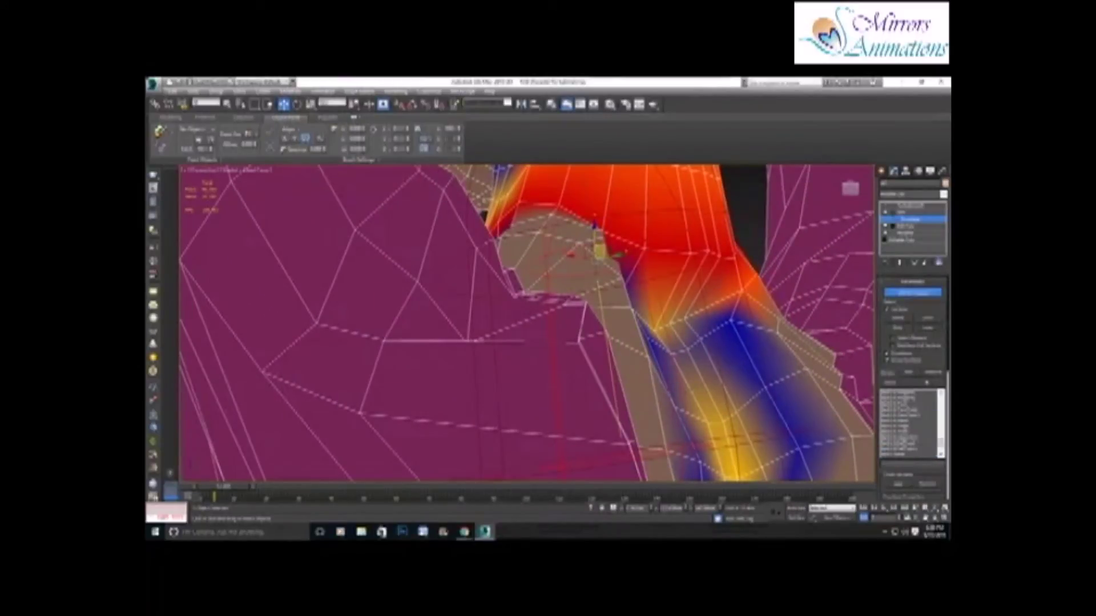
{"action": "scroll", "coordinate": [914, 373], "scroll_direction": "down", "scroll_amount": 5}
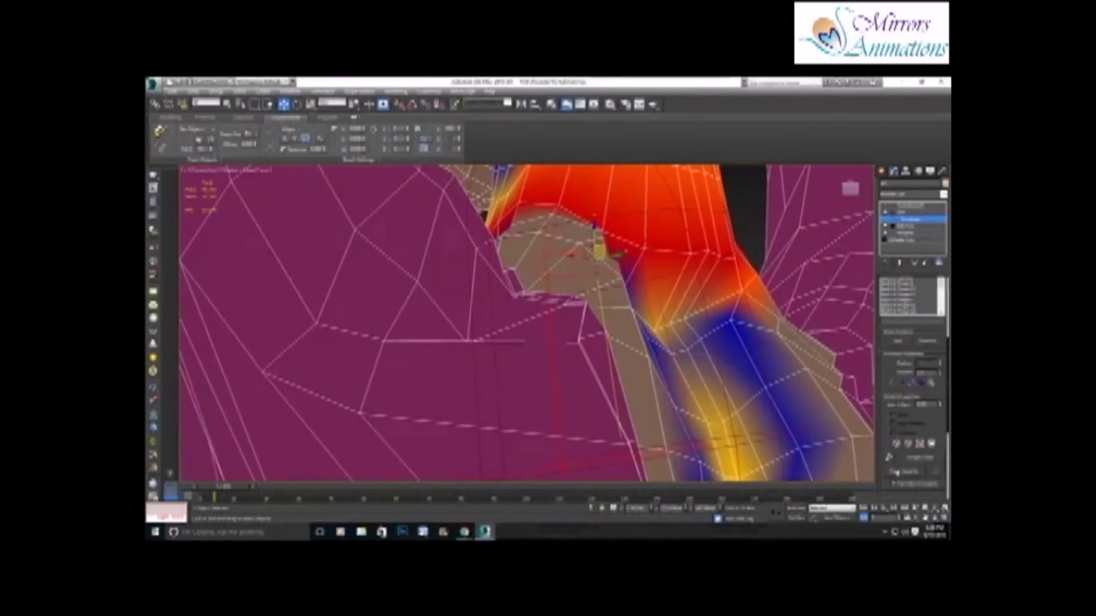
{"action": "key", "text": "Down"}
{"action": "key", "text": "Up"}
{"action": "left_click", "coordinate": [922, 472]}
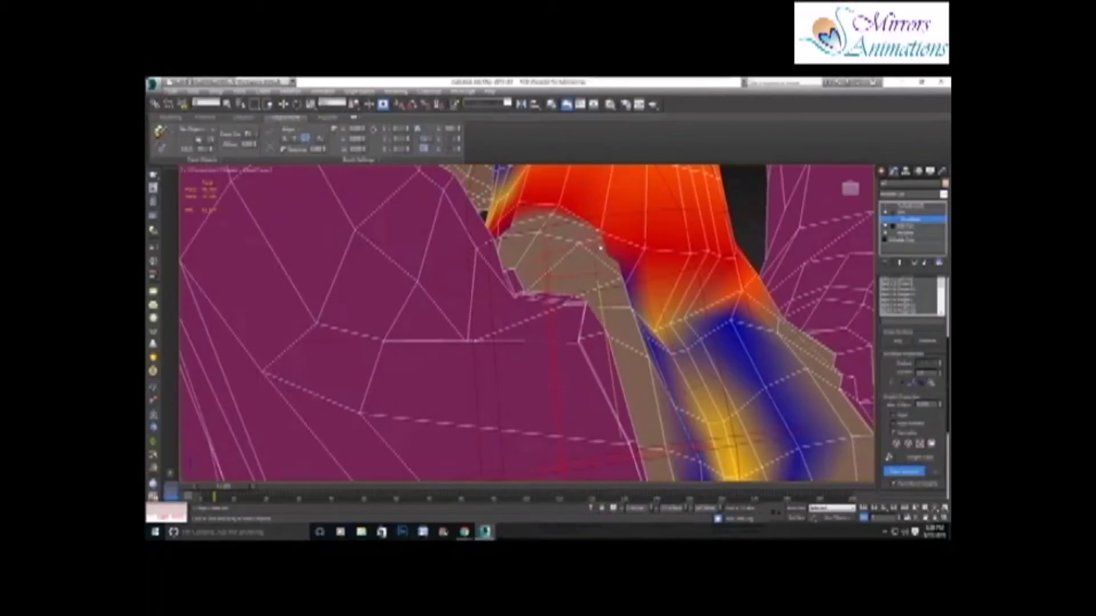
{"action": "left_click_drag", "start_coordinate": [599, 251], "coordinate": [613, 355]}
{"action": "mouse_move", "coordinate": [612, 355]}
{"action": "middle_mouse_down", "text": "alt"}
{"action": "mouse_move", "coordinate": [577, 337]}
{"action": "mouse_move", "coordinate": [437, 333]}
{"action": "middle_mouse_up", "text": "alt"}
{"action": "middle_click_drag", "start_coordinate": [510, 317], "coordinate": [563, 312], "text": "alt"}
{"action": "left_click", "coordinate": [905, 475]}
{"action": "left_click", "coordinate": [905, 477]}
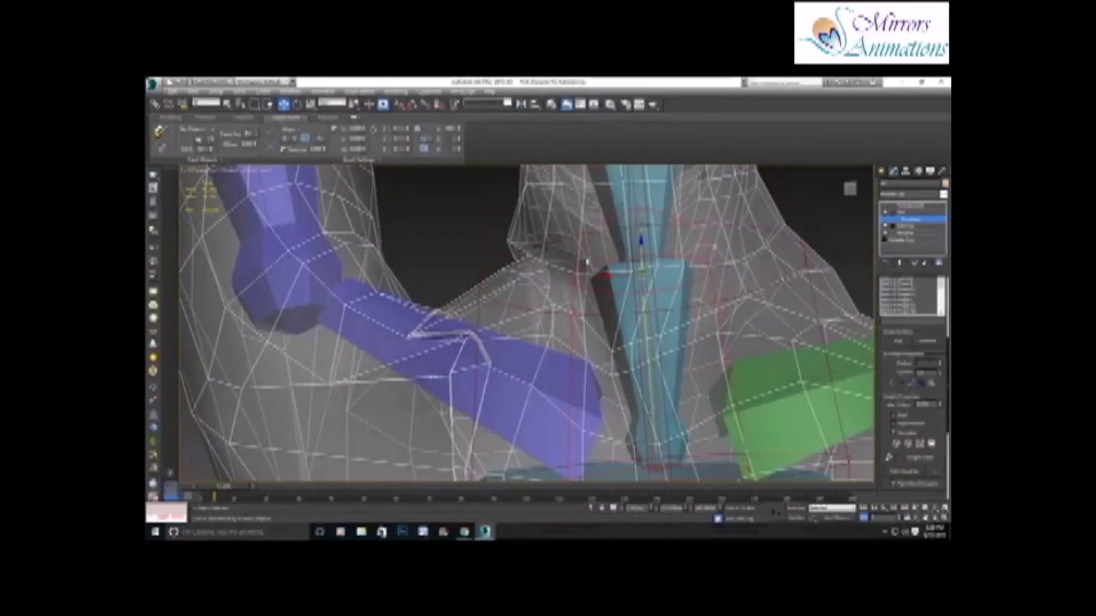
Step: Raise the absolute effect of the selected neck base vertices for the neck bone in see-through display
{"action": "left_click", "coordinate": [941, 404]}
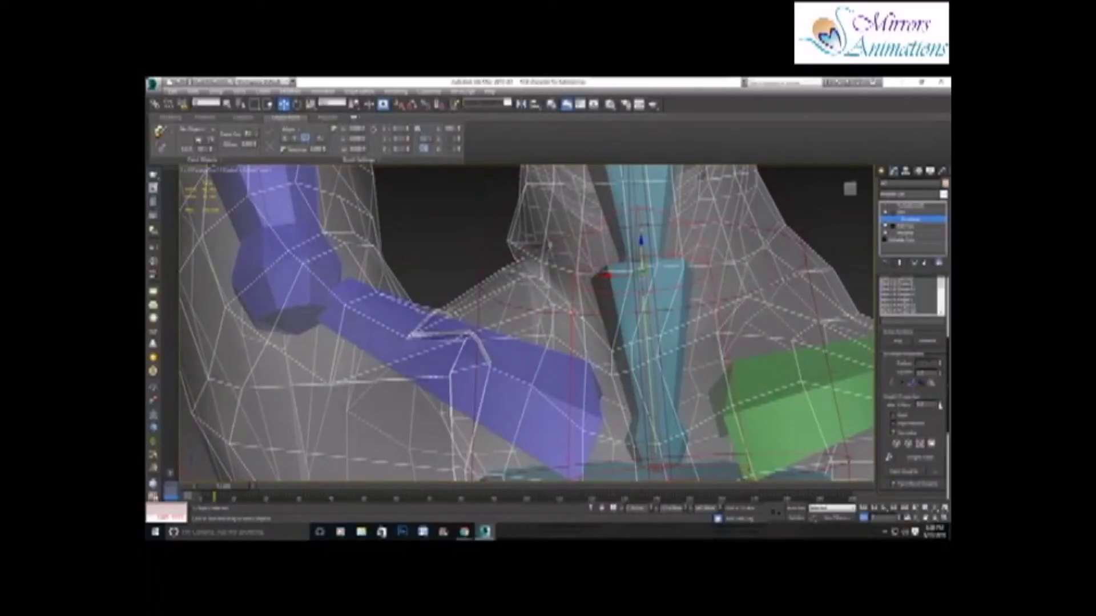
{"action": "left_click", "coordinate": [941, 404]}
{"action": "middle_click_drag", "start_coordinate": [541, 321], "coordinate": [751, 285], "text": "alt"}
{"action": "left_click_drag", "start_coordinate": [941, 405], "coordinate": [940, 390]}
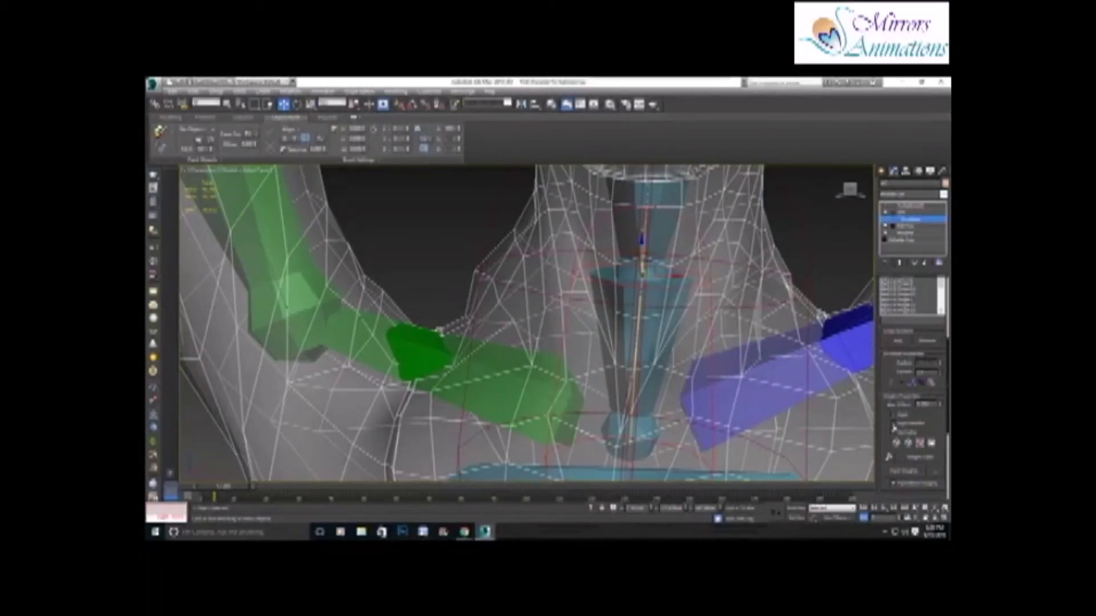
Step: Paint neck bone weight around the front and sides of the neck base, then turn off see-through display and weight painting
{"action": "middle_click_drag", "start_coordinate": [797, 303], "coordinate": [625, 339], "text": "alt"}
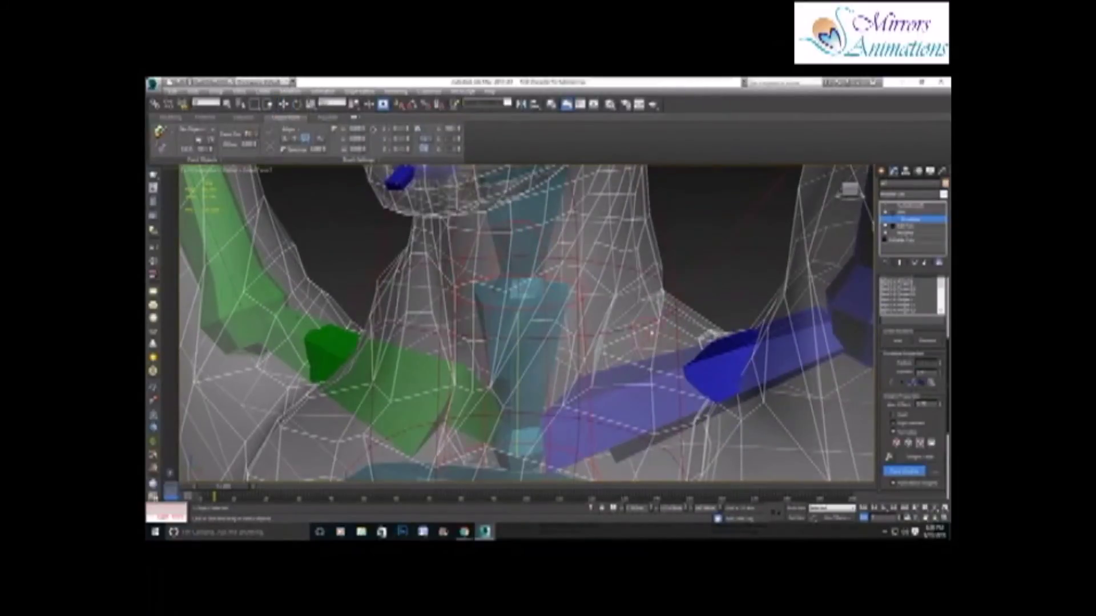
{"action": "middle_click_drag", "start_coordinate": [641, 358], "coordinate": [562, 377], "text": "alt"}
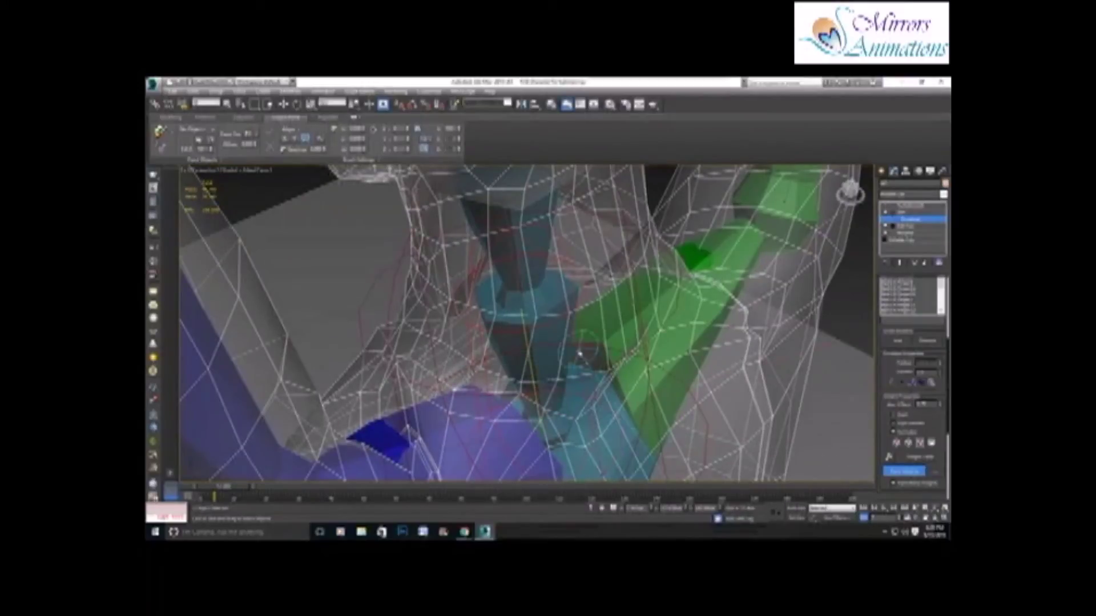
{"action": "middle_click_drag", "start_coordinate": [588, 354], "coordinate": [524, 432], "text": "alt"}
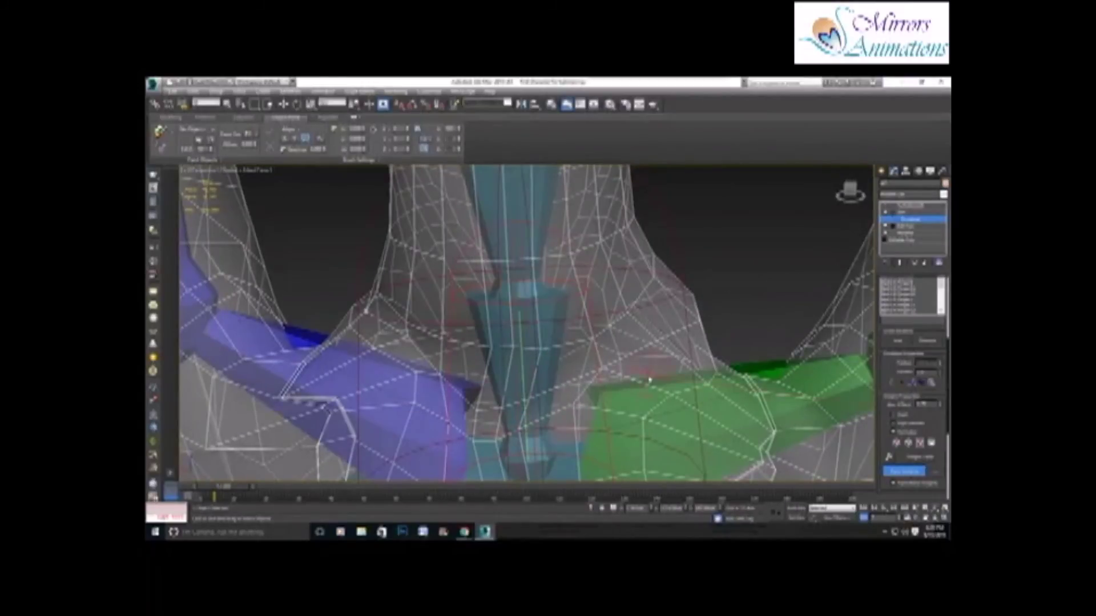
{"action": "middle_click_drag", "start_coordinate": [649, 380], "coordinate": [487, 309], "text": "alt"}
{"action": "middle_click_drag", "start_coordinate": [386, 350], "coordinate": [515, 314], "text": "alt"}
{"action": "scroll", "coordinate": [446, 309], "scroll_direction": "down", "scroll_amount": 4}
{"action": "key", "text": "alt+x"}
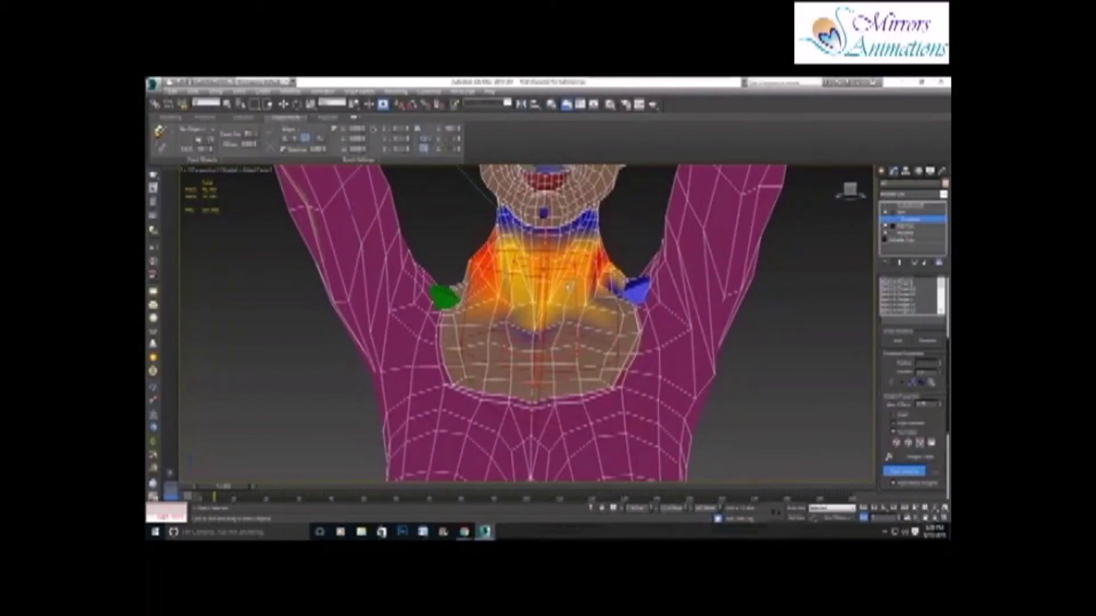
{"action": "left_click", "coordinate": [898, 473]}
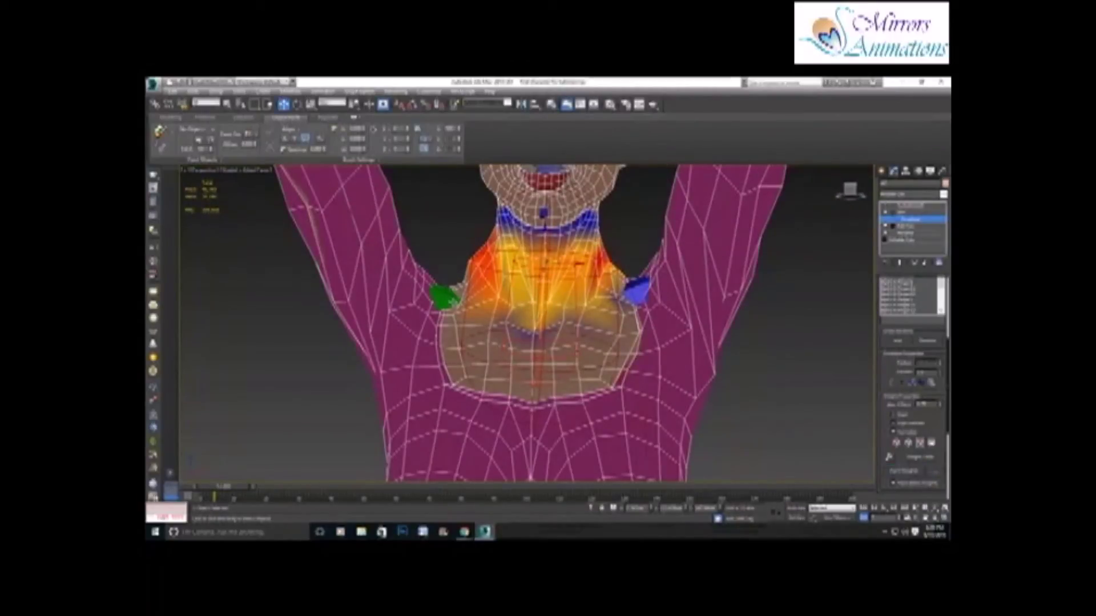
Step: Select the right clavicle bone and paint its weight between the shoulder and the side of the neck
{"action": "left_click", "coordinate": [478, 308]}
{"action": "left_click", "coordinate": [922, 473]}
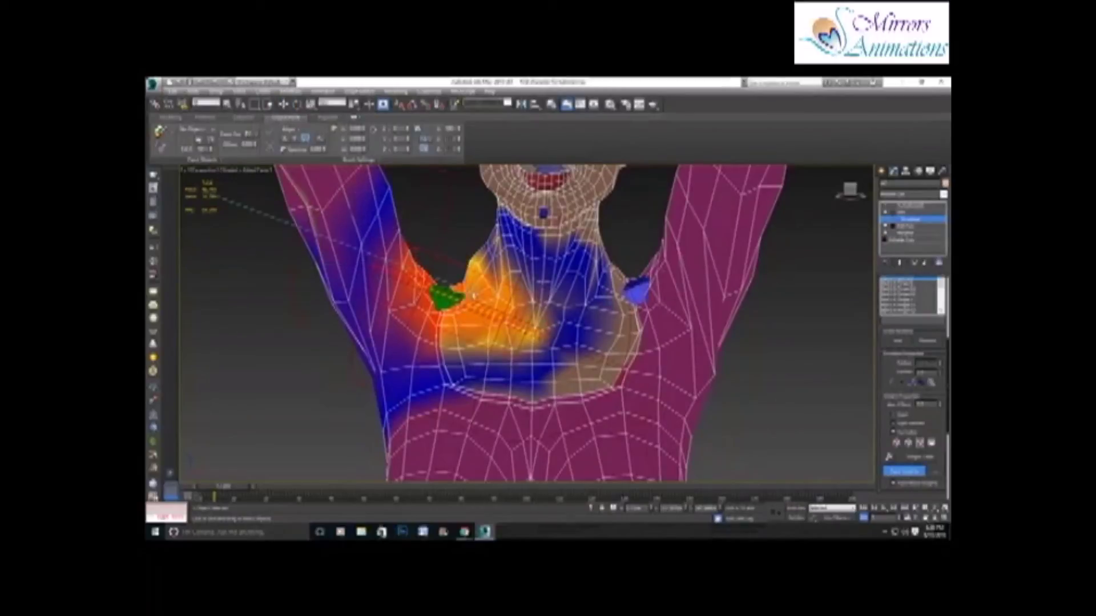
{"action": "left_click", "coordinate": [894, 473]}
Step: Return to the top modifier of the stack and hide the mesh edges to view the smooth-shaded character
{"action": "scroll", "coordinate": [608, 341], "scroll_direction": "down", "scroll_amount": 6}
{"action": "left_click", "coordinate": [898, 206]}
{"action": "left_click", "coordinate": [235, 174]}
{"action": "left_click", "coordinate": [258, 203]}
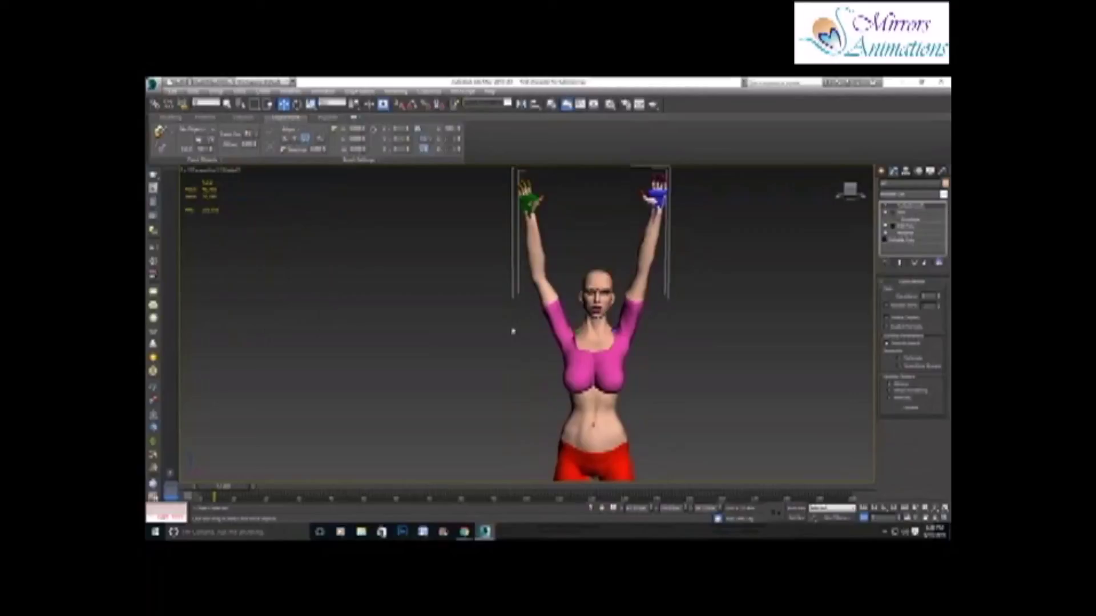
{"action": "scroll", "coordinate": [644, 380], "scroll_direction": "up", "scroll_amount": 2}
{"action": "scroll", "coordinate": [888, 252], "scroll_direction": "down", "scroll_amount": 3}
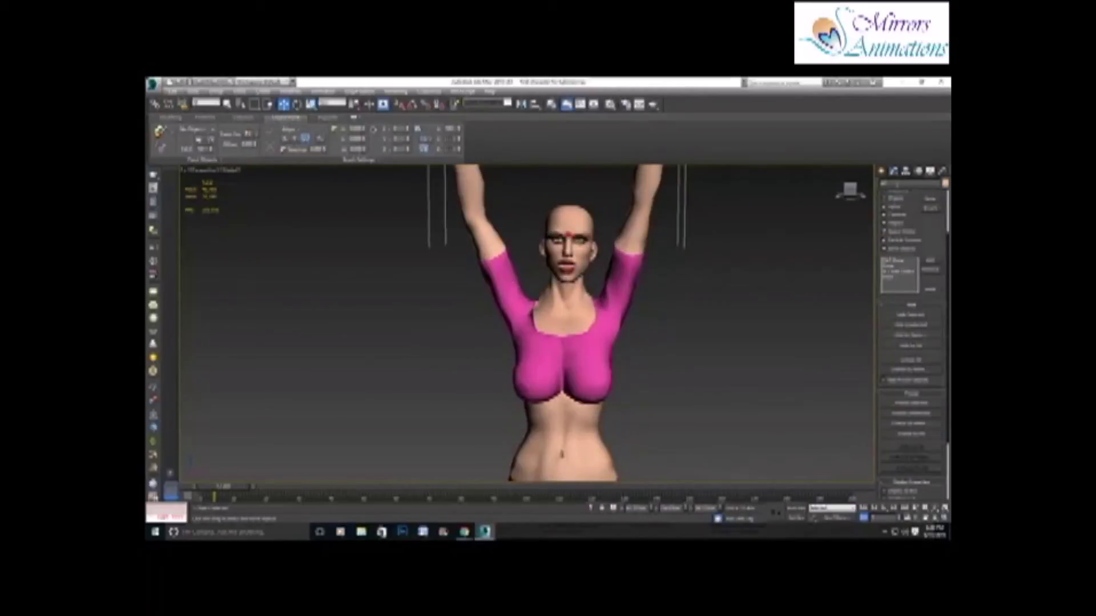
Step: Narrow the knee end of the right thigh bone's envelope, raise the bulging inner-thigh vertices' absolute effect, and return to the top modifier
{"action": "left_click", "coordinate": [894, 172]}
{"action": "scroll", "coordinate": [630, 456], "scroll_direction": "down", "scroll_amount": 4}
{"action": "middle_click_drag", "start_coordinate": [630, 468], "coordinate": [624, 396]}
{"action": "scroll", "coordinate": [624, 396], "scroll_direction": "up", "scroll_amount": 5}
{"action": "mouse_move", "coordinate": [504, 374]}
{"action": "middle_mouse_down"}
{"action": "mouse_move", "coordinate": [399, 421]}
{"action": "mouse_move", "coordinate": [496, 354]}
{"action": "middle_mouse_up"}
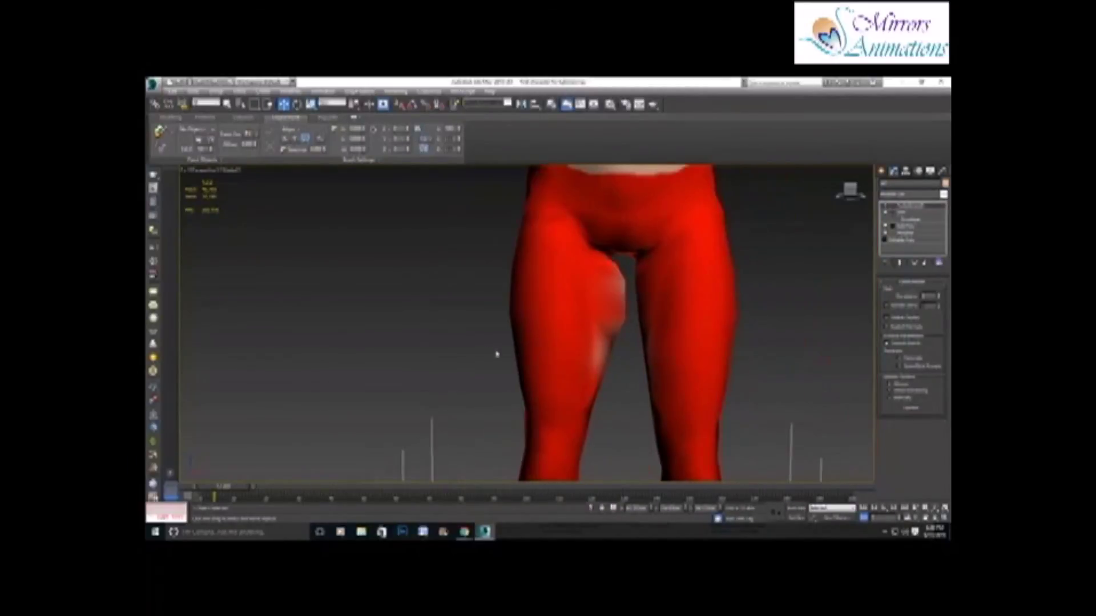
{"action": "left_click", "coordinate": [560, 319]}
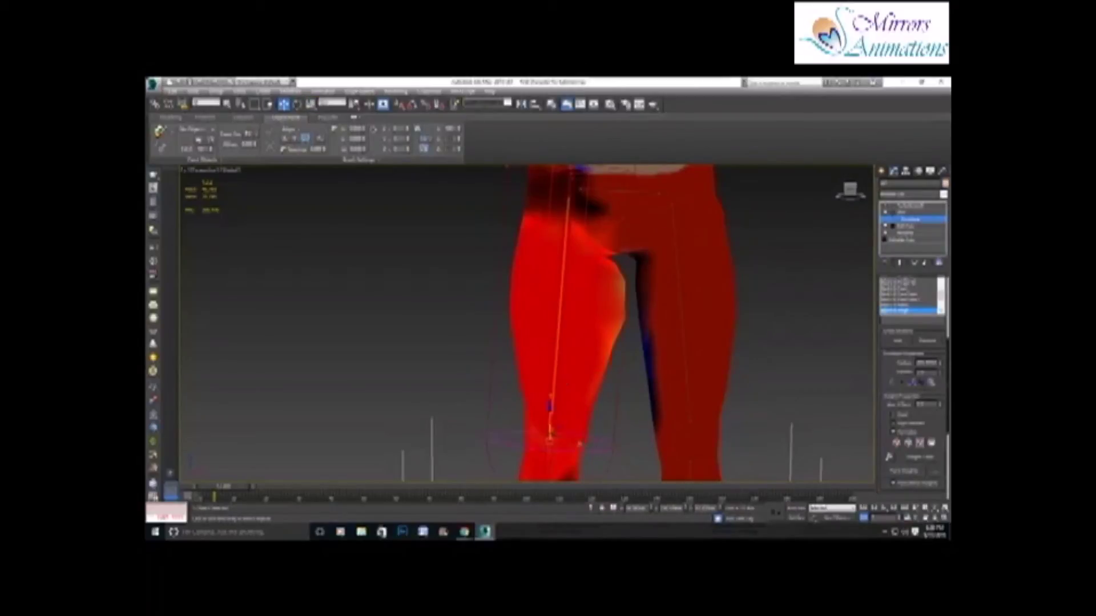
{"action": "left_click_drag", "start_coordinate": [580, 444], "coordinate": [568, 443]}
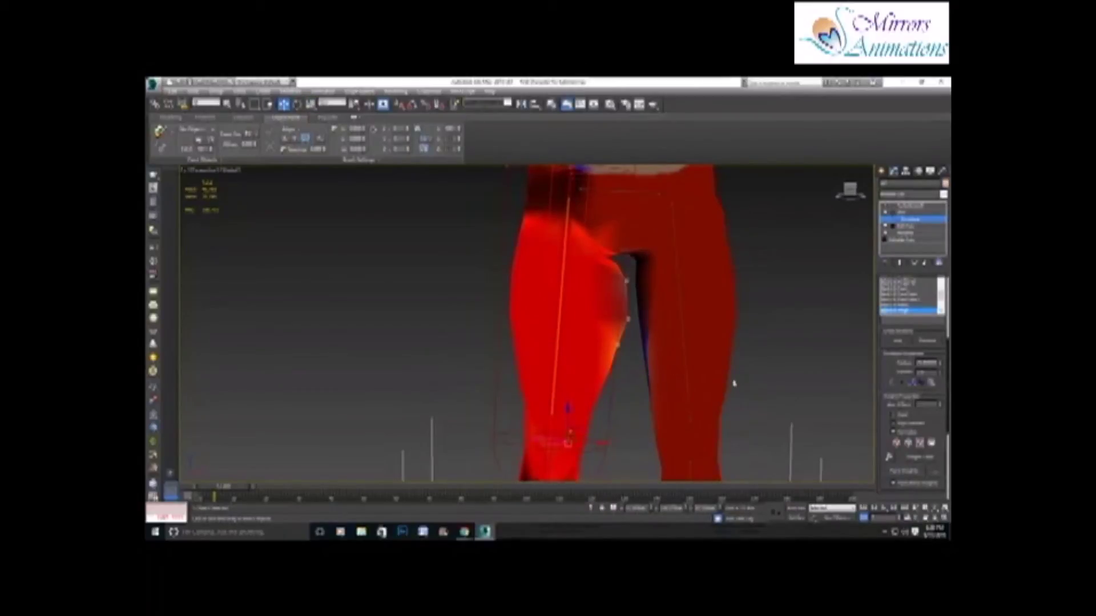
{"action": "left_click_drag", "start_coordinate": [939, 405], "coordinate": [939, 376]}
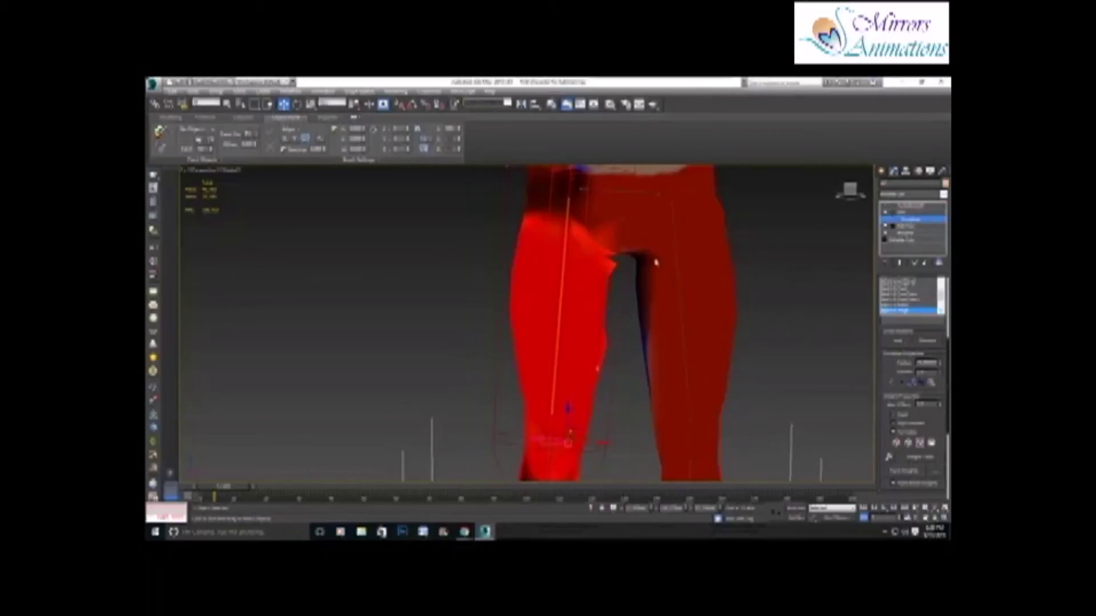
{"action": "scroll", "coordinate": [628, 371], "scroll_direction": "down", "scroll_amount": 5}
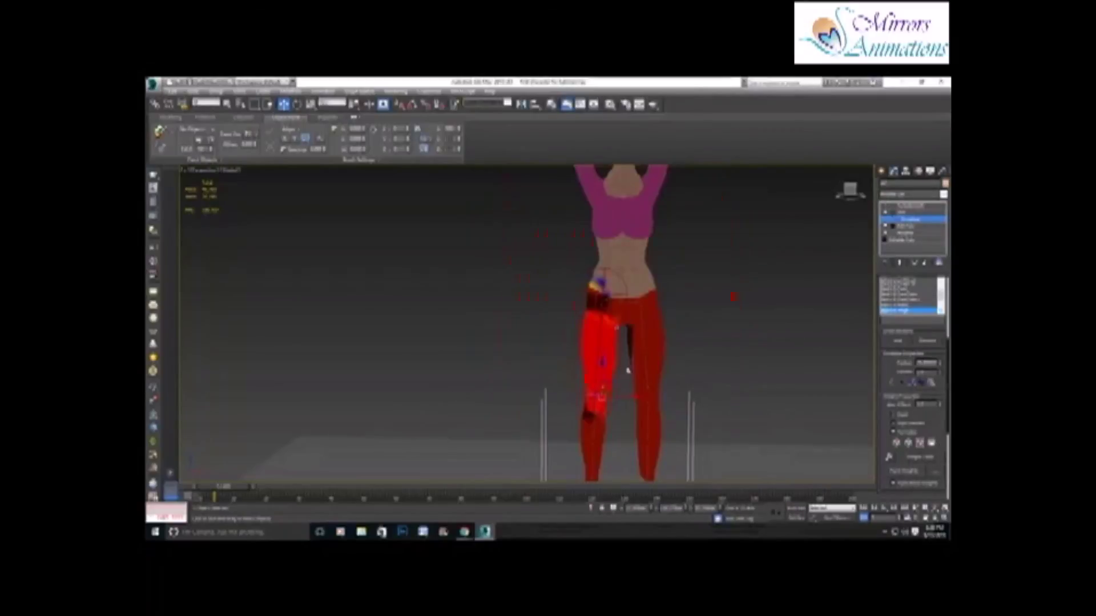
{"action": "left_click", "coordinate": [900, 206]}
Step: Select the chin control and raise it with Auto Key on to close the character's mouth
{"action": "middle_click_drag", "start_coordinate": [552, 222], "coordinate": [551, 324]}
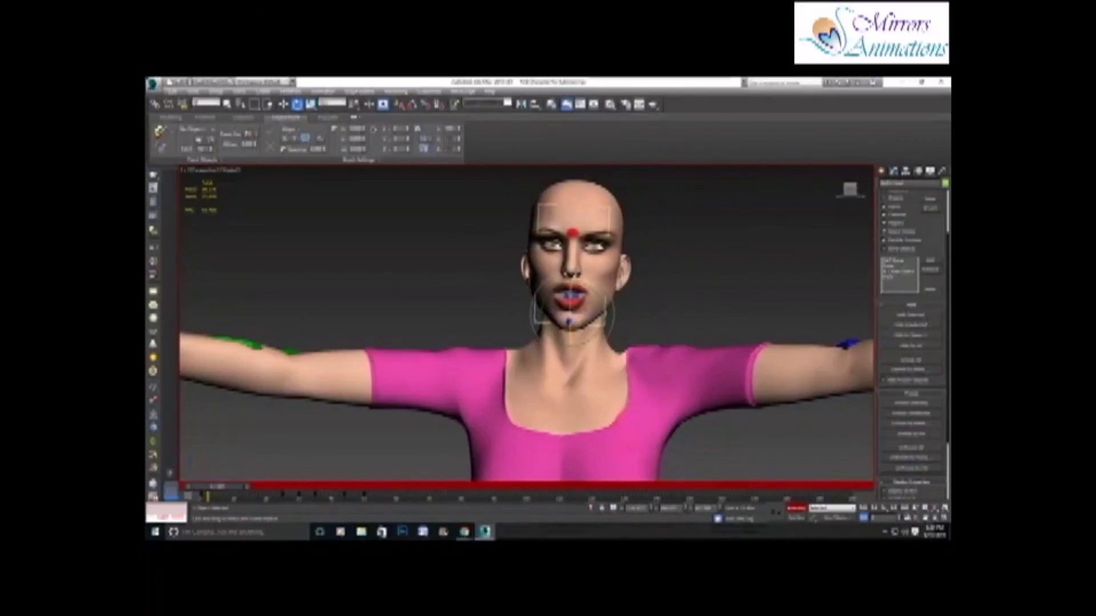
{"action": "left_click", "coordinate": [568, 323]}
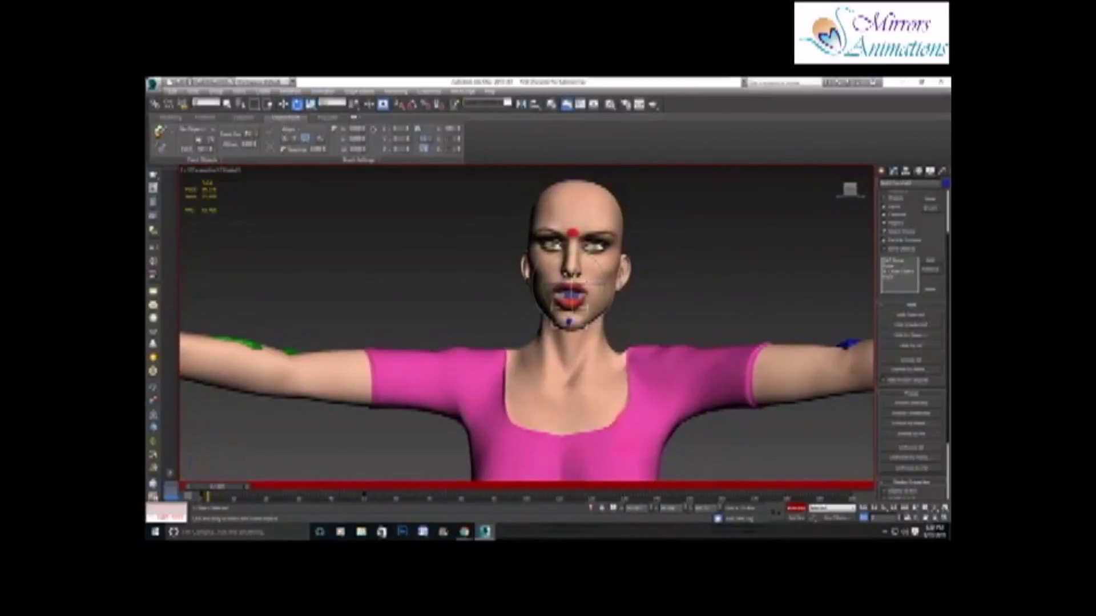
{"action": "left_click_drag", "start_coordinate": [570, 321], "coordinate": [572, 311]}
{"action": "left_click", "coordinate": [571, 313]}
{"action": "left_click", "coordinate": [569, 314]}
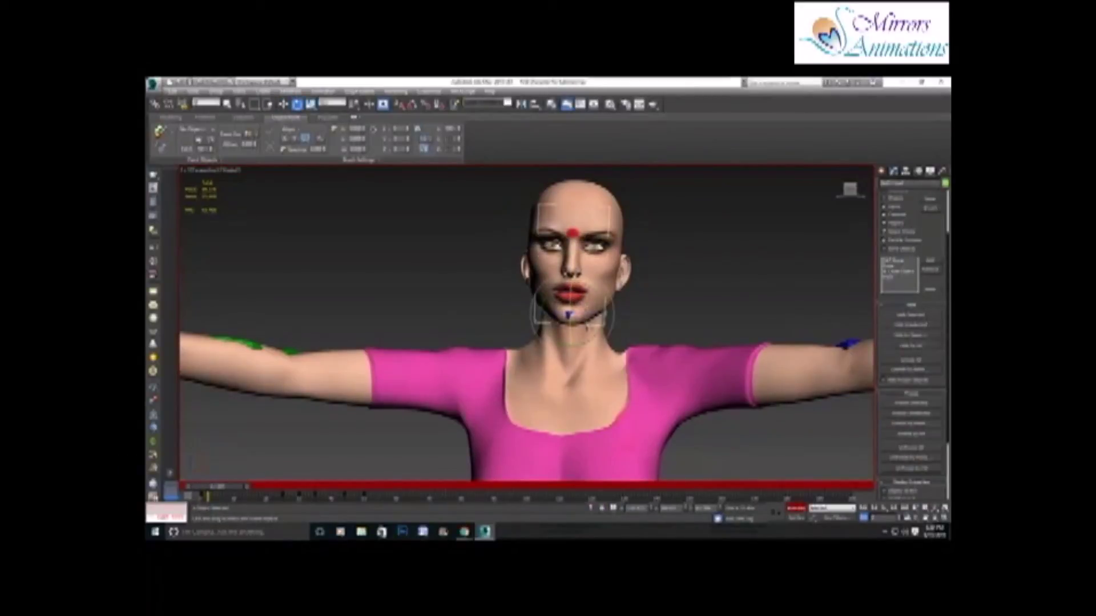
{"action": "left_click", "coordinate": [570, 314], "text": "ctrl"}
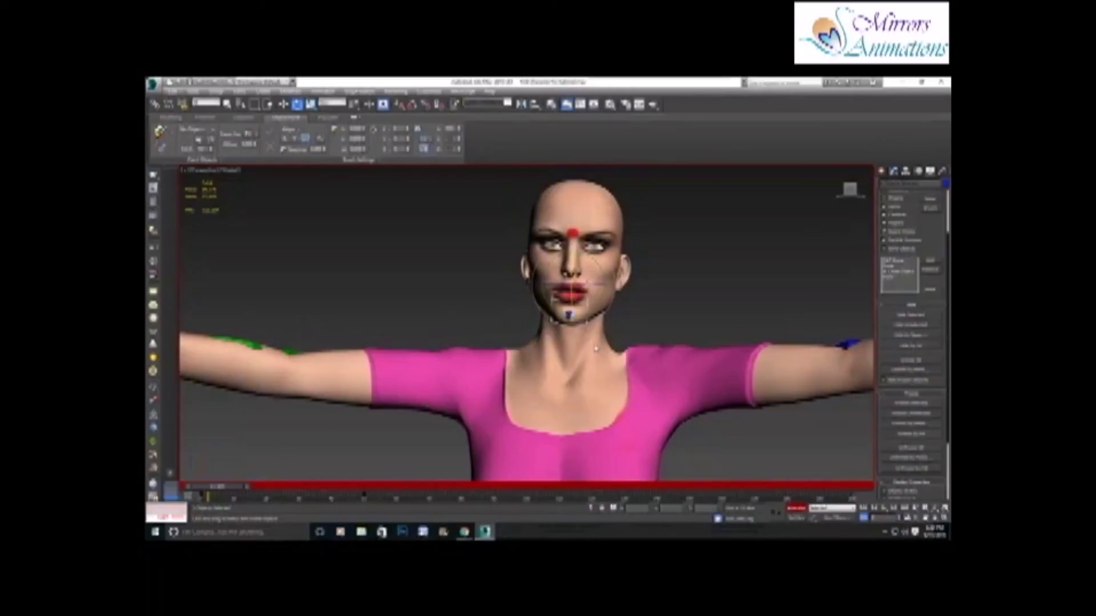
{"action": "left_click", "coordinate": [570, 316]}
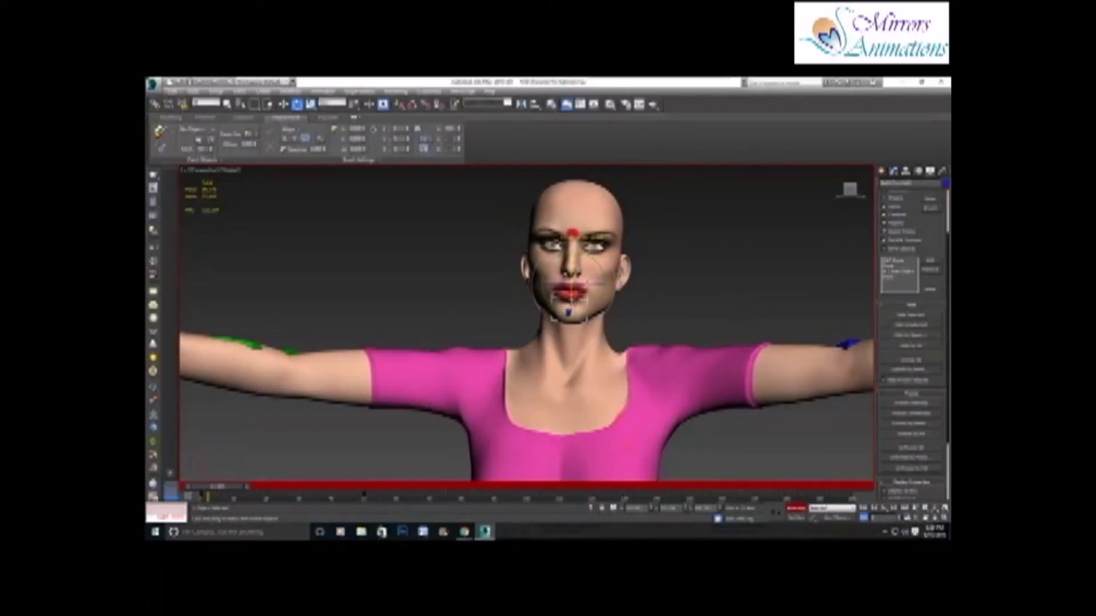